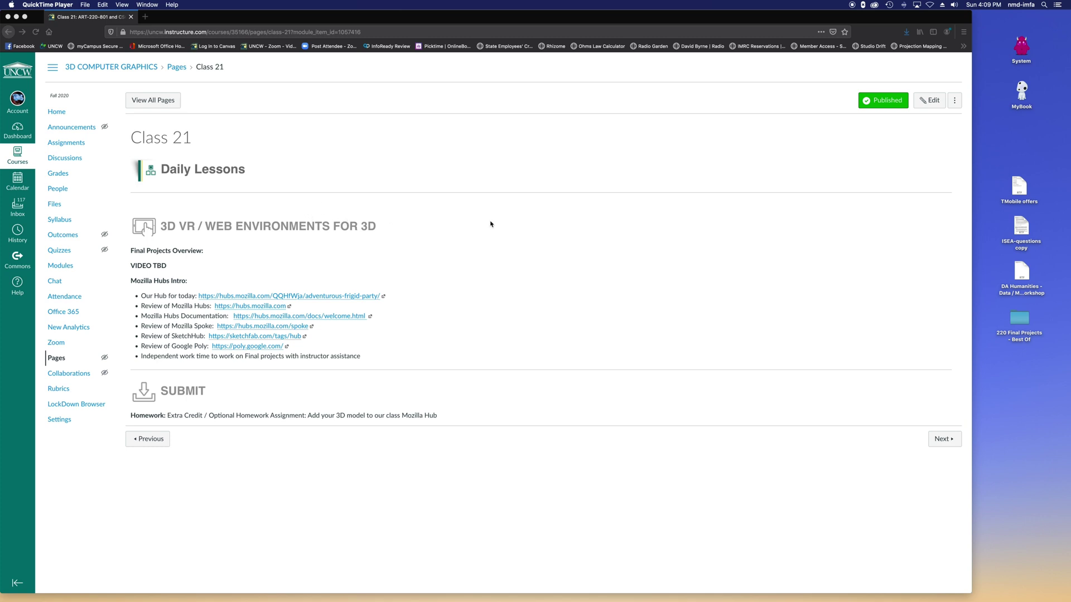
# Search the web for "mozilla hubs" in a new tab and open the Mozilla Hubs home page
pyautogui.click(543, 291)
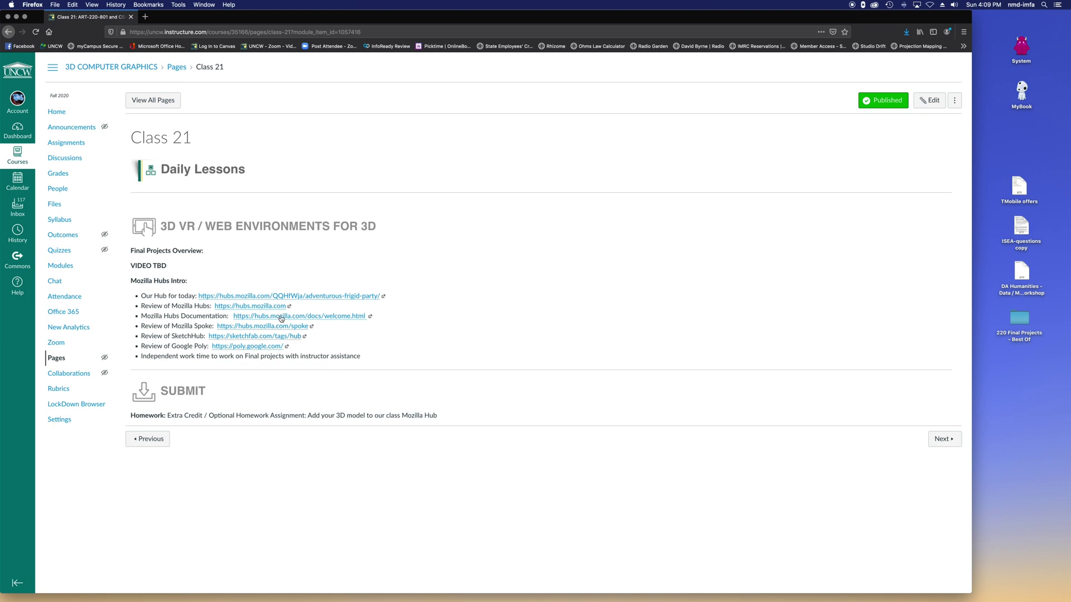
pyautogui.press('super+t')
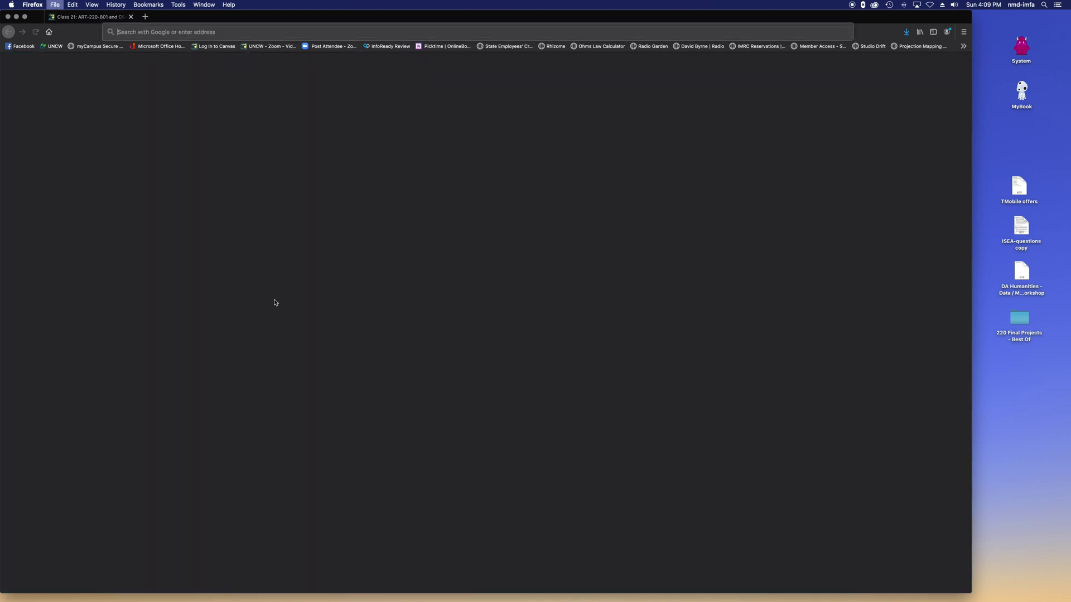
pyautogui.write('mozilla hubs')
pyautogui.press('Return')
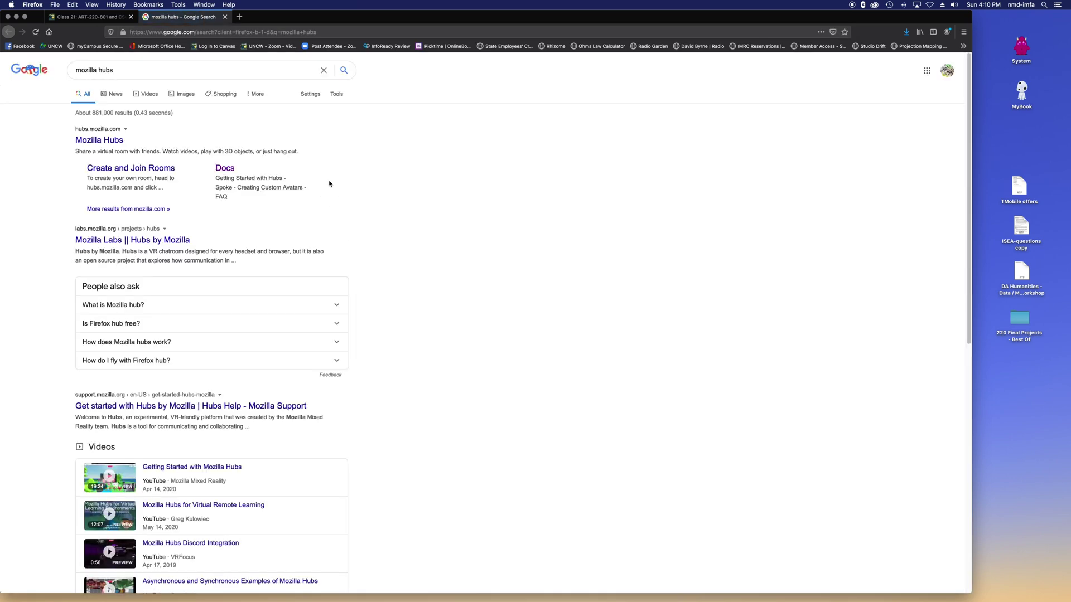
pyautogui.click(109, 144)
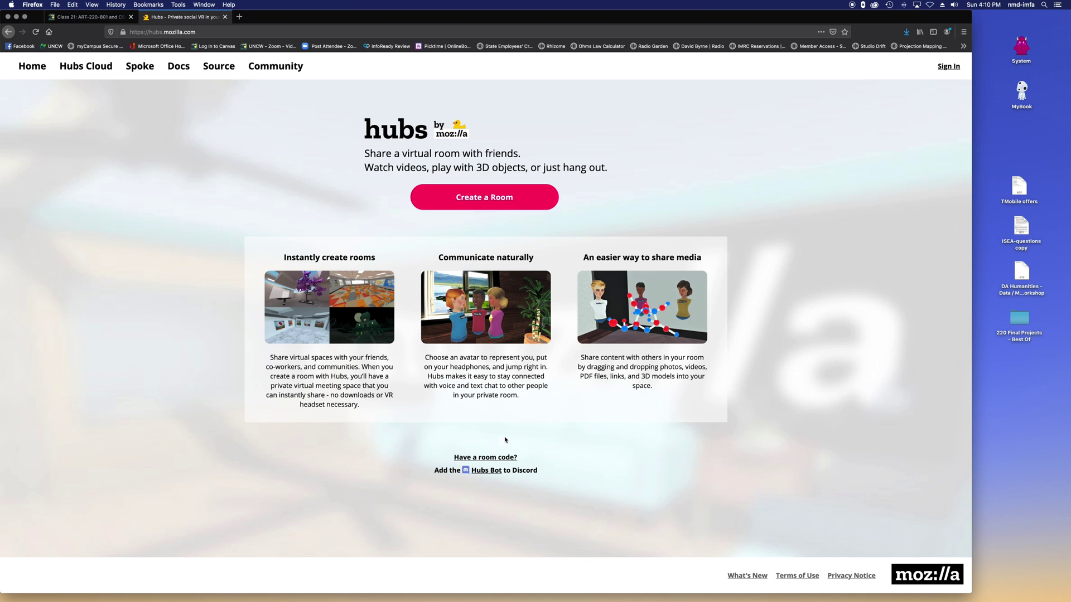
# View the Hubs Bot for Discord page and the Hubs community page, returning to the Hubs home page
pyautogui.click(494, 471)
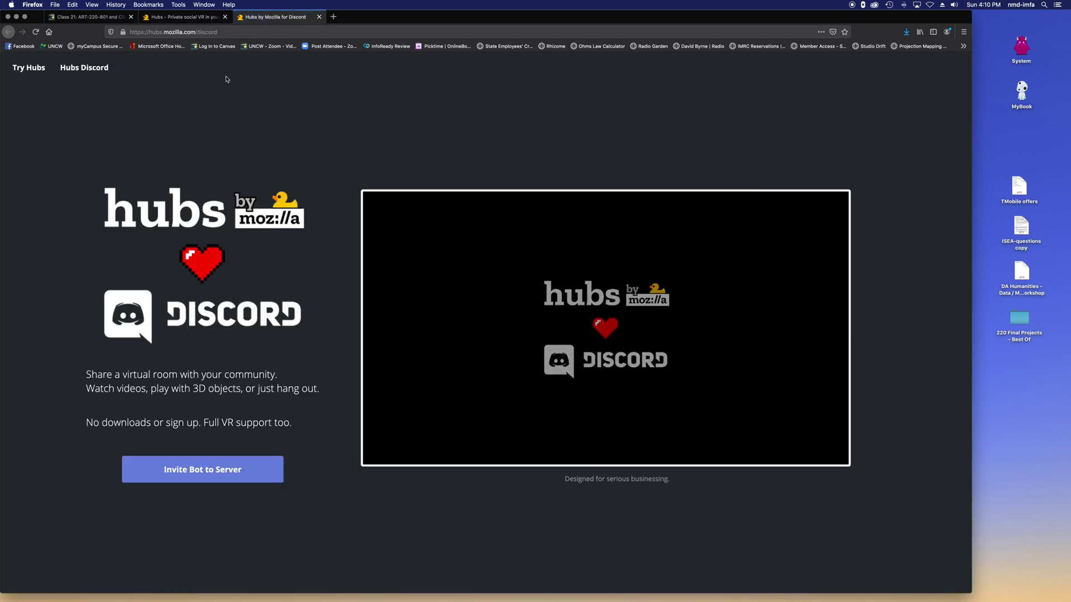
pyautogui.click(194, 17)
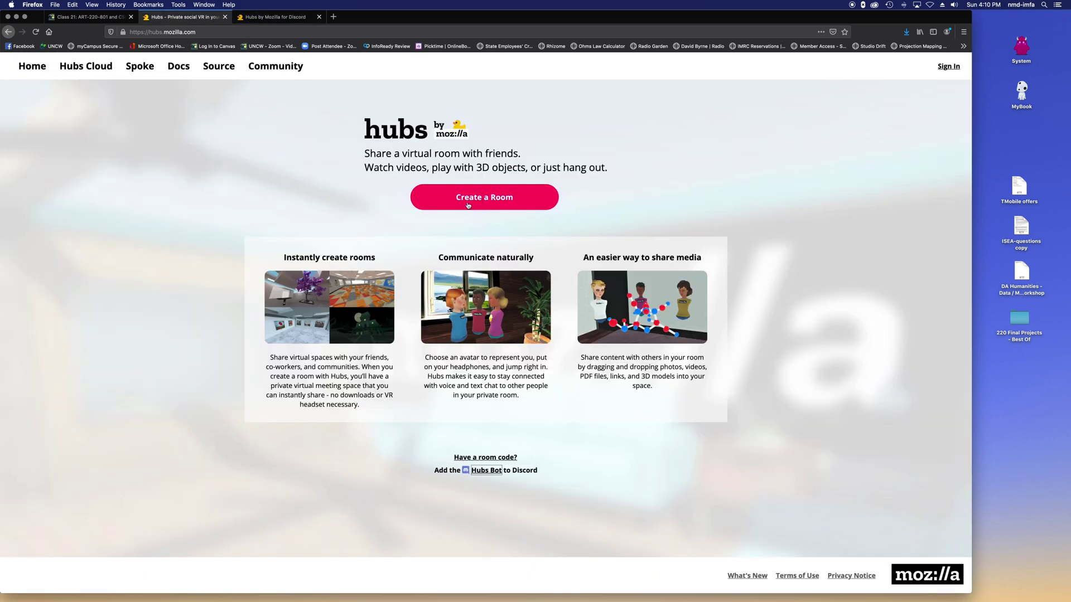
pyautogui.click(288, 67)
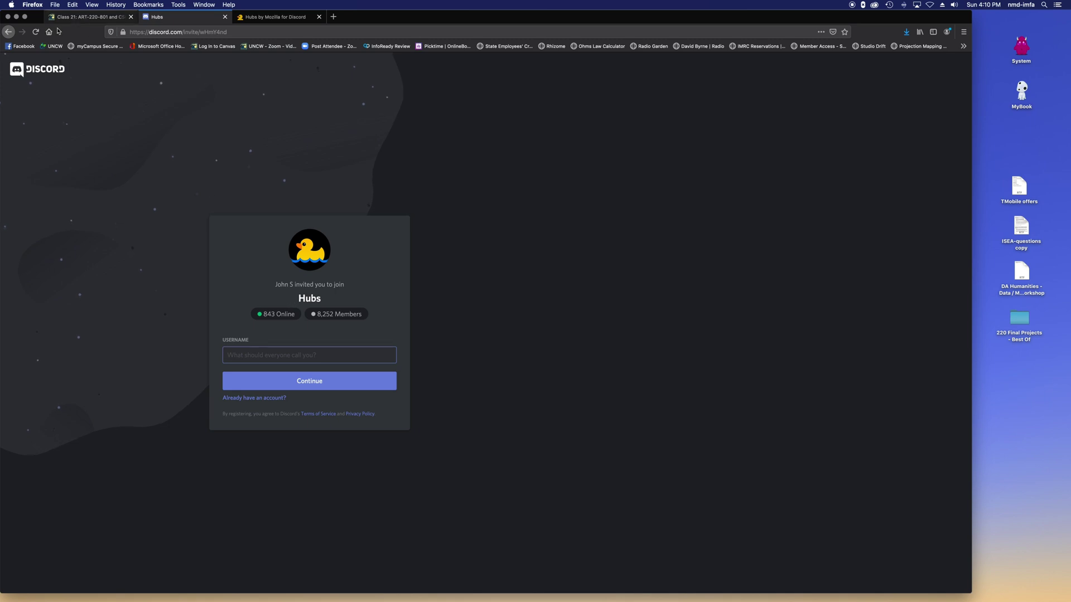
pyautogui.click(9, 32)
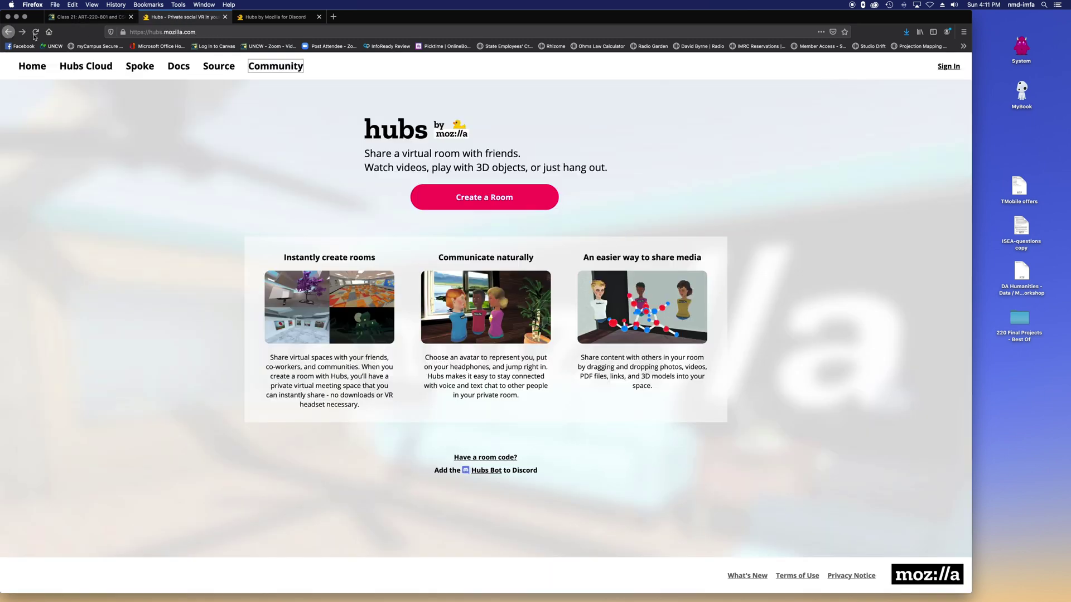
# Open the Hubs documentation and skim its welcome page
pyautogui.click(180, 68)
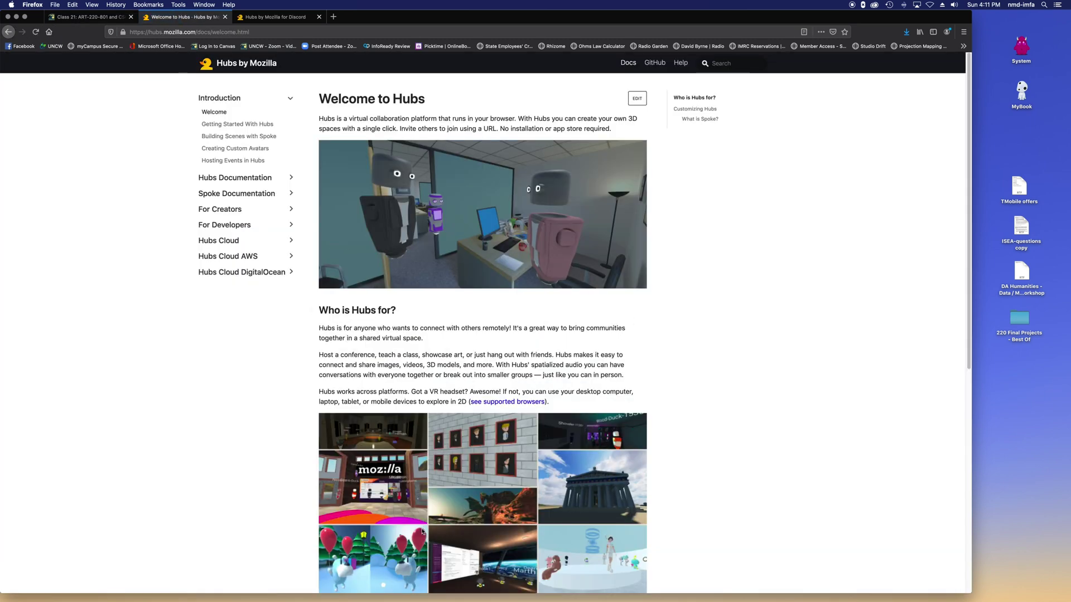
pyautogui.scroll(-4, 425, 531)
pyautogui.scroll(4, 456, 497)
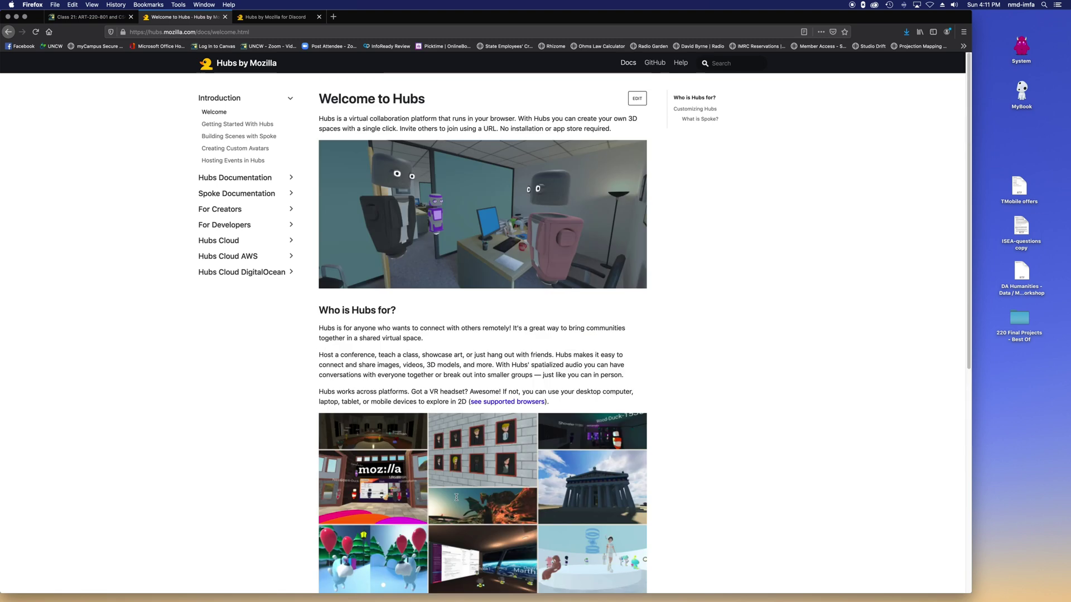
# View the Mozilla Spoke site and the Hubs documentation linked from the Class 21 page, closing the documentation tab
pyautogui.click(72, 16)
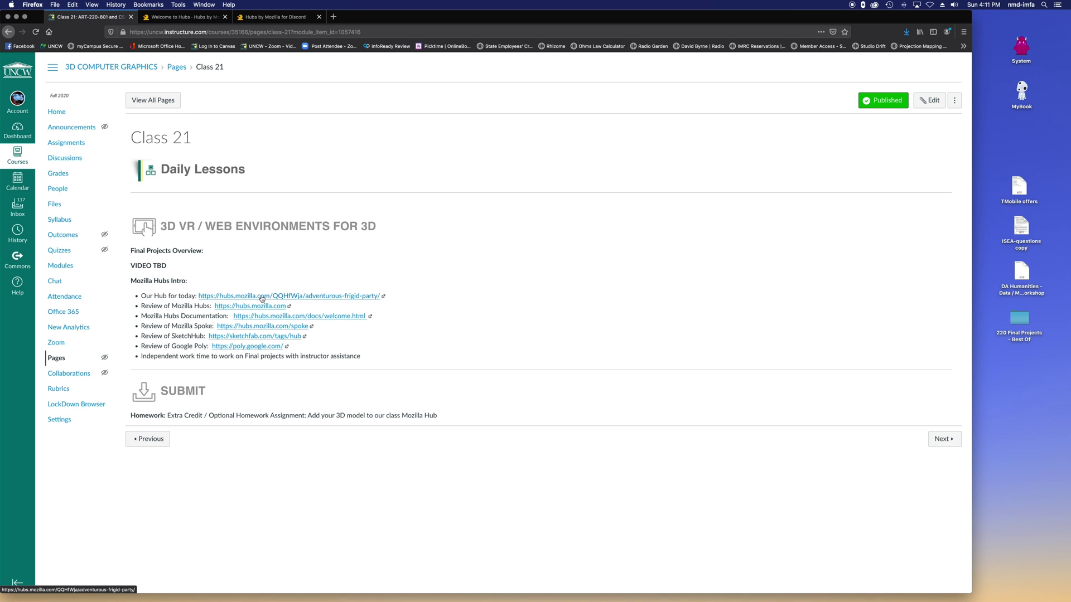
pyautogui.click(247, 327)
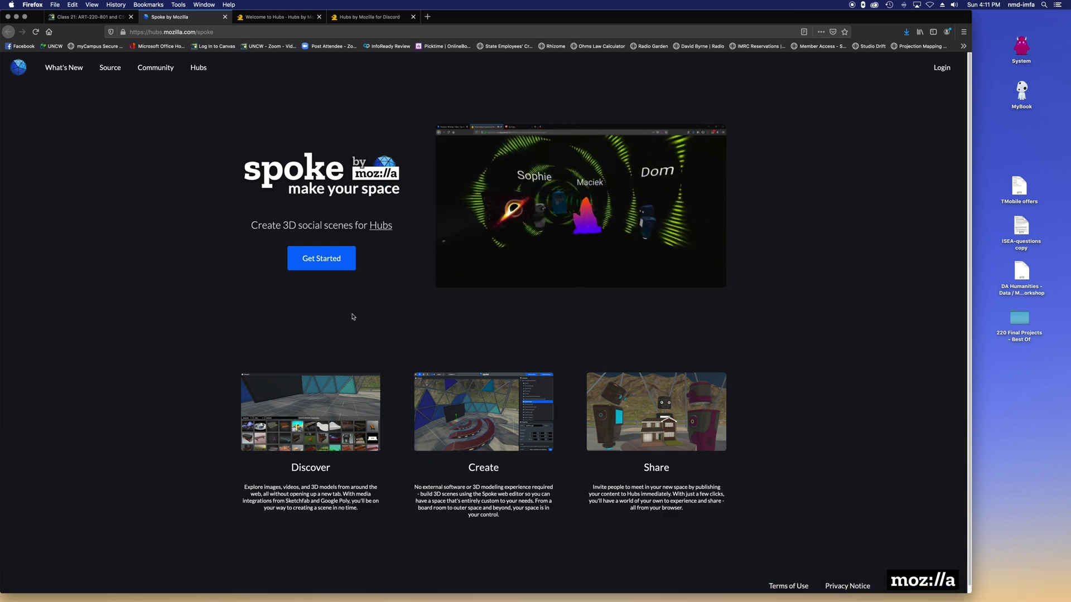
pyautogui.click(103, 17)
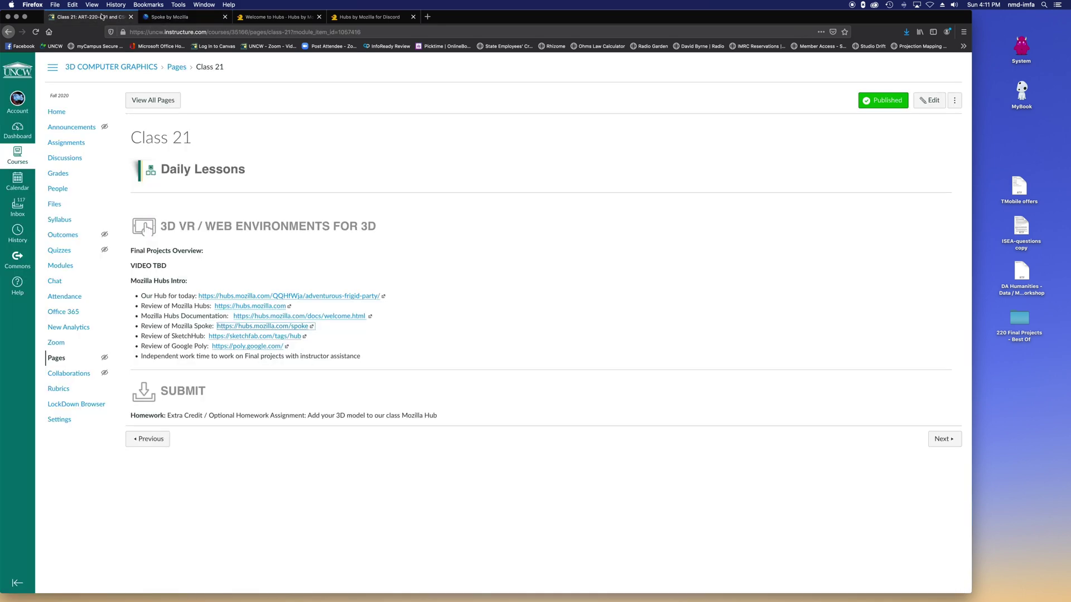
pyautogui.click(328, 316)
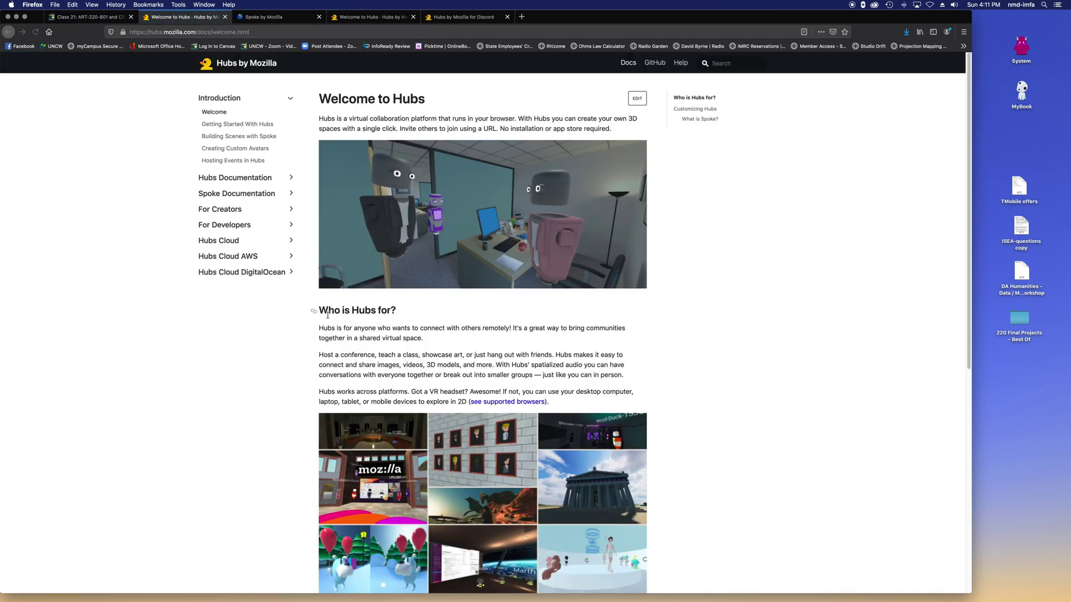
pyautogui.press('super+w')
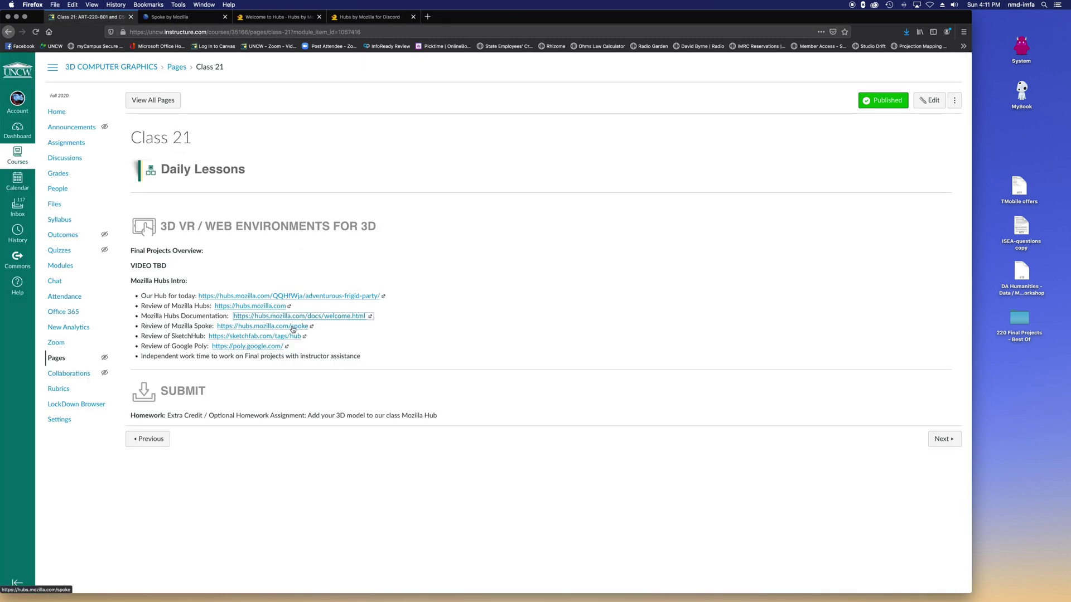
# Open the Sketchfab hub models and Google Poly links from the Class 21 page and browse Poly's featured models
pyautogui.click(230, 338)
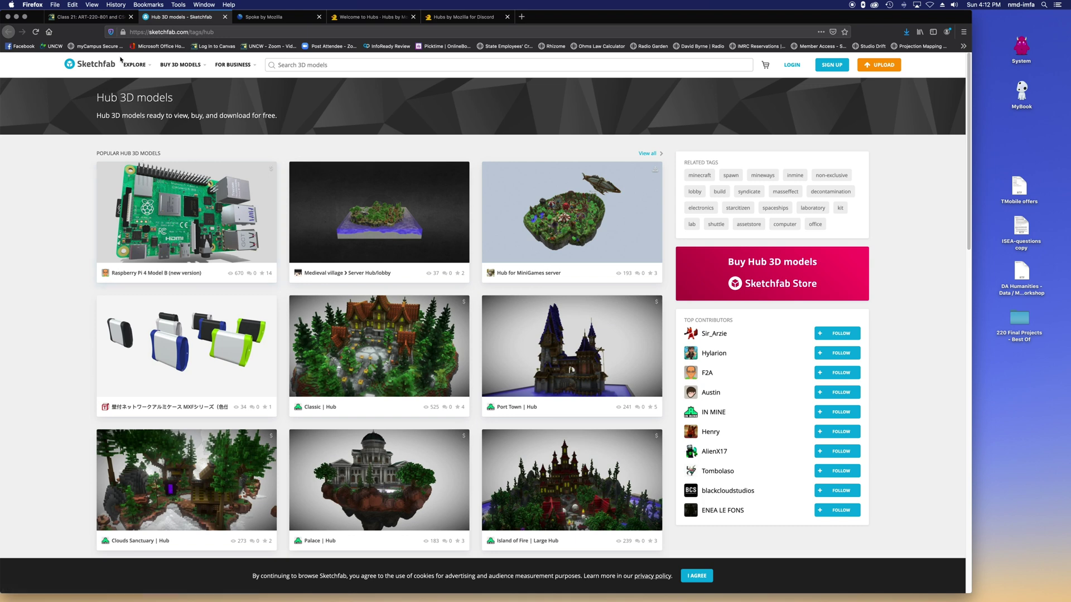
pyautogui.click(87, 17)
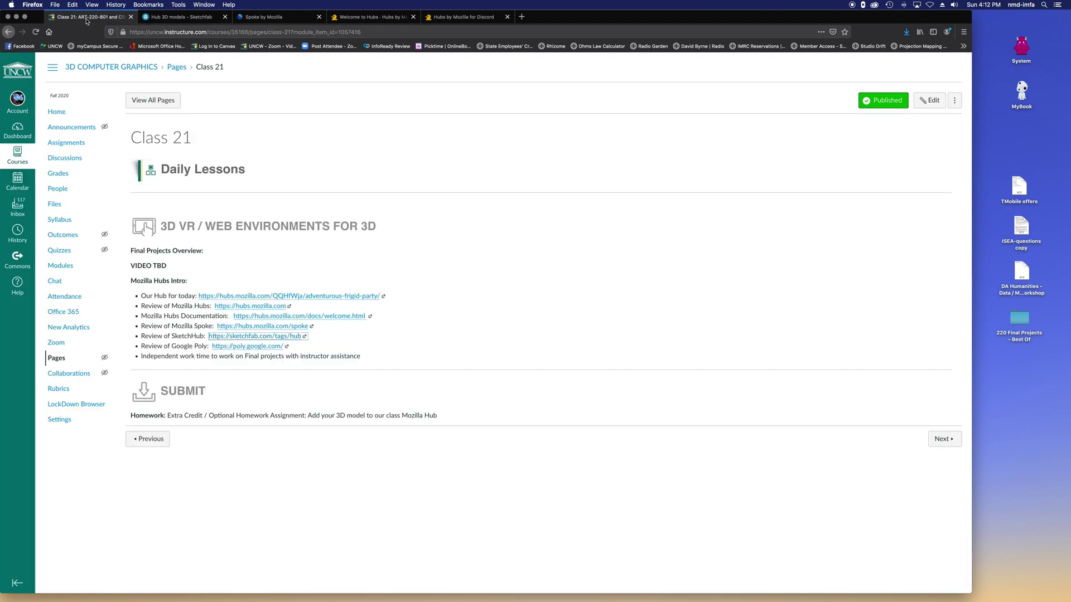
pyautogui.click(253, 347)
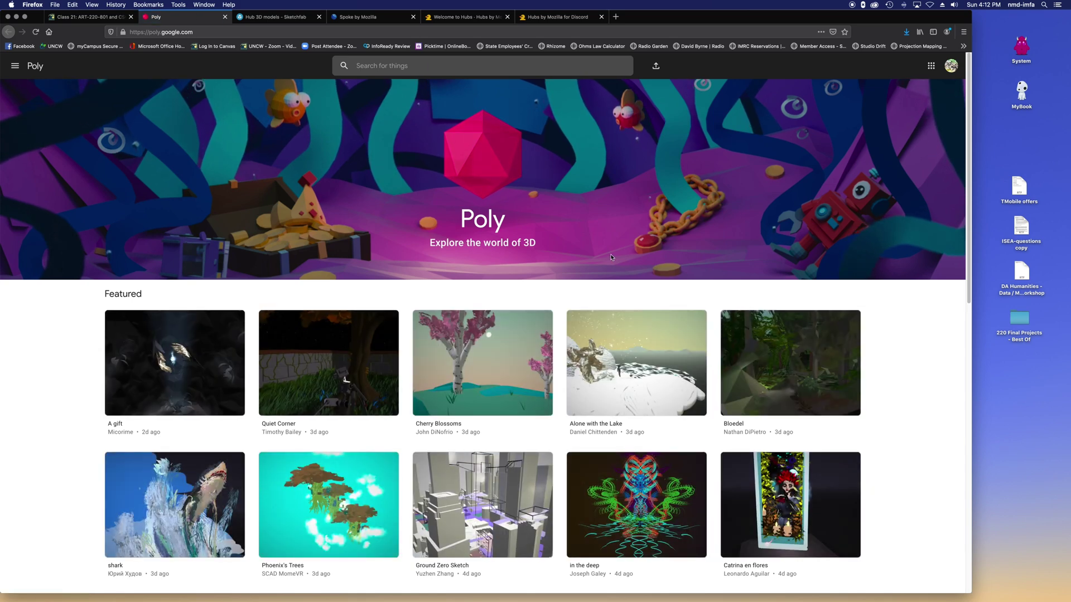
pyautogui.scroll(-3, 352, 366)
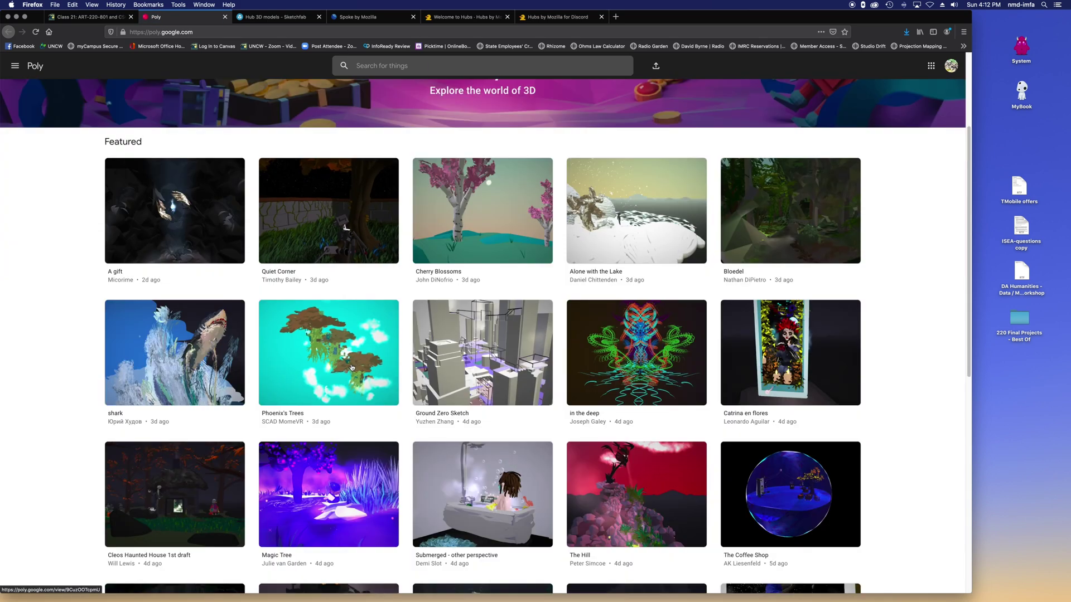
pyautogui.scroll(-3, 352, 365)
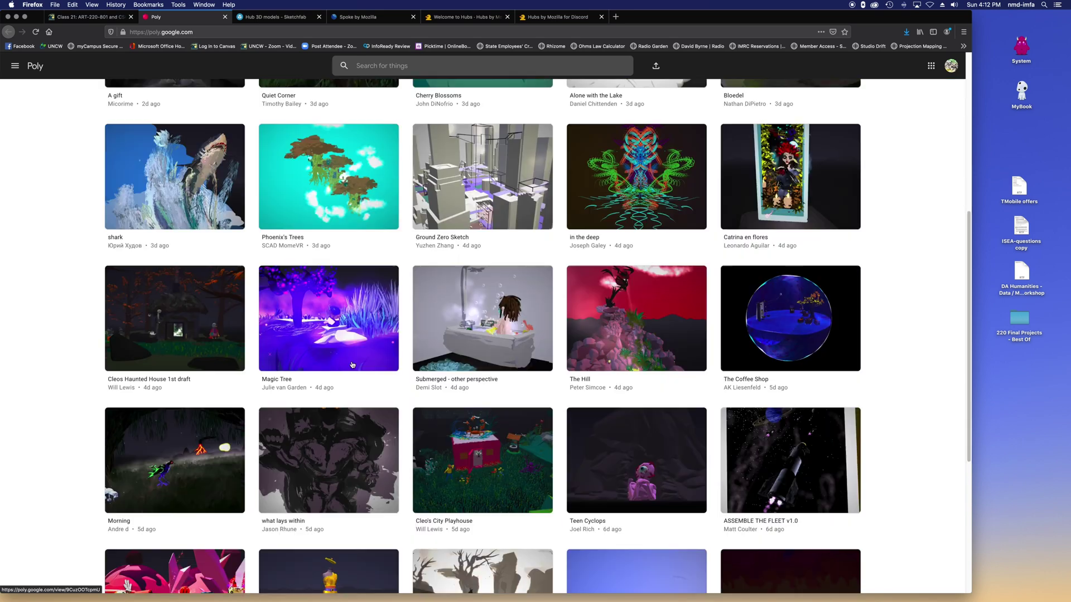
pyautogui.scroll(6, 393, 374)
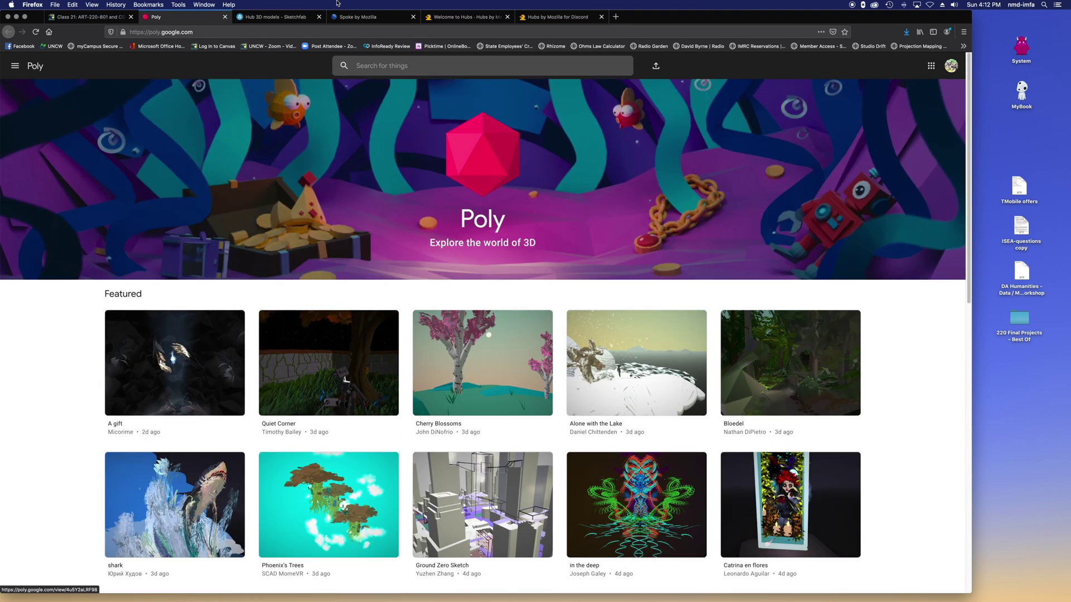
# Open today's class hub from the Class 21 page and start entering the Adventurous Frigid Party room
pyautogui.click(81, 16)
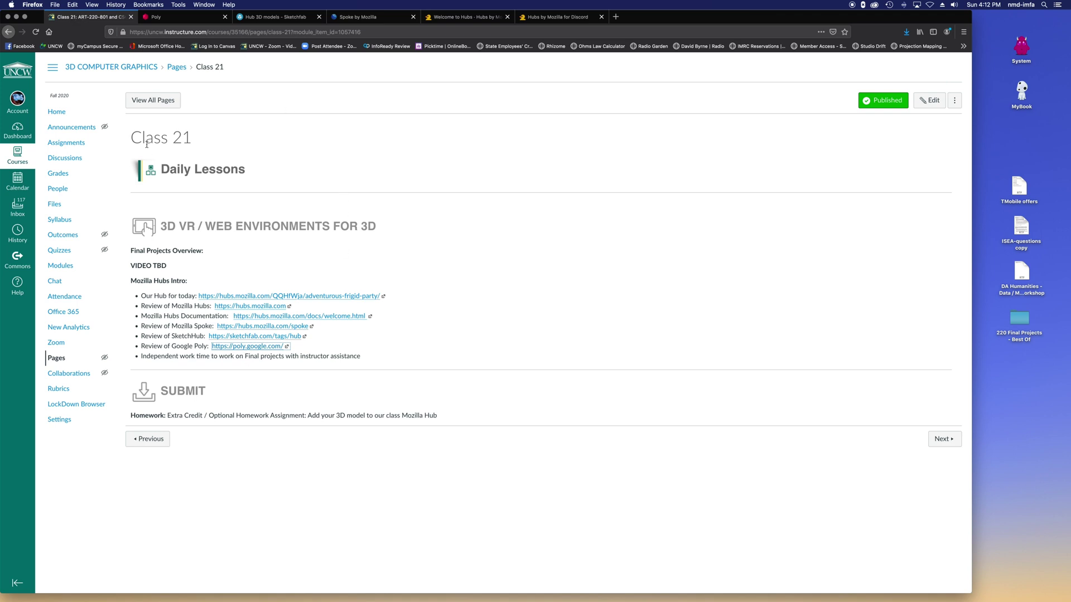
pyautogui.click(311, 296)
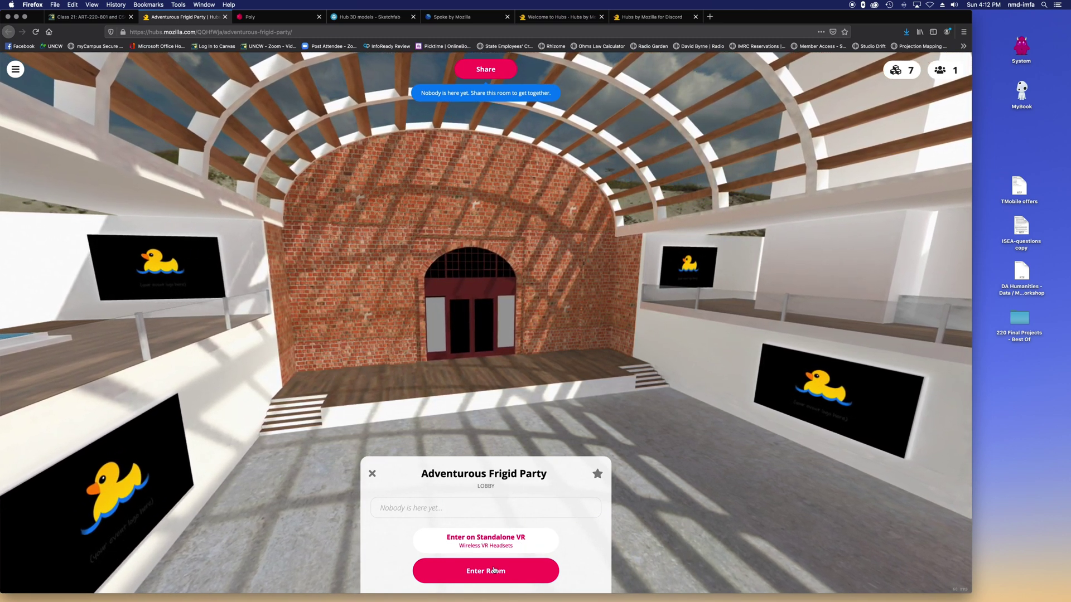
pyautogui.moveTo(849, 16); pyautogui.dragTo(866, 6)
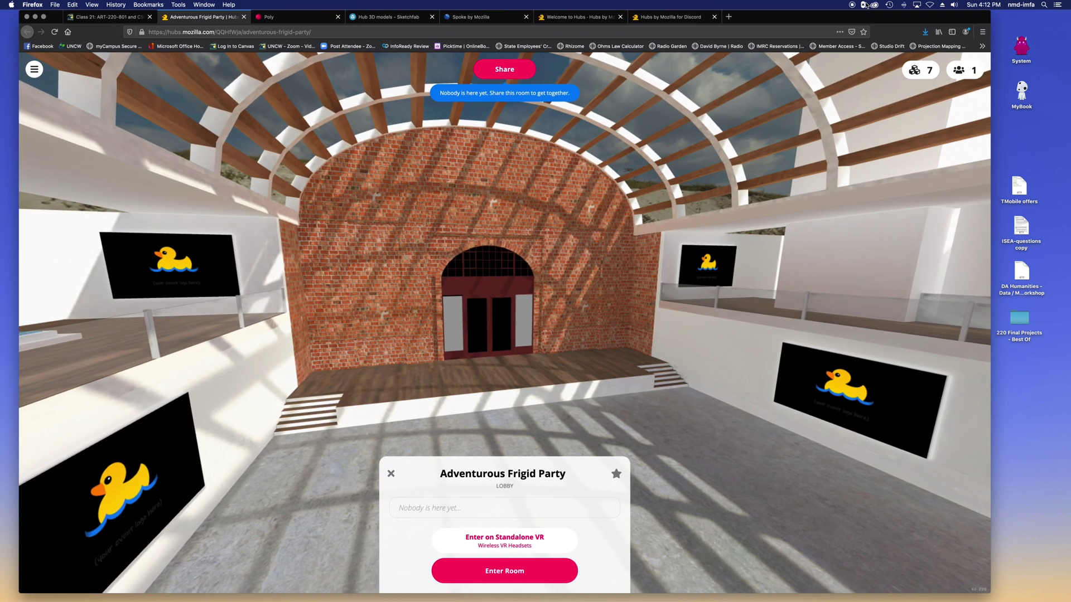
pyautogui.click(505, 572)
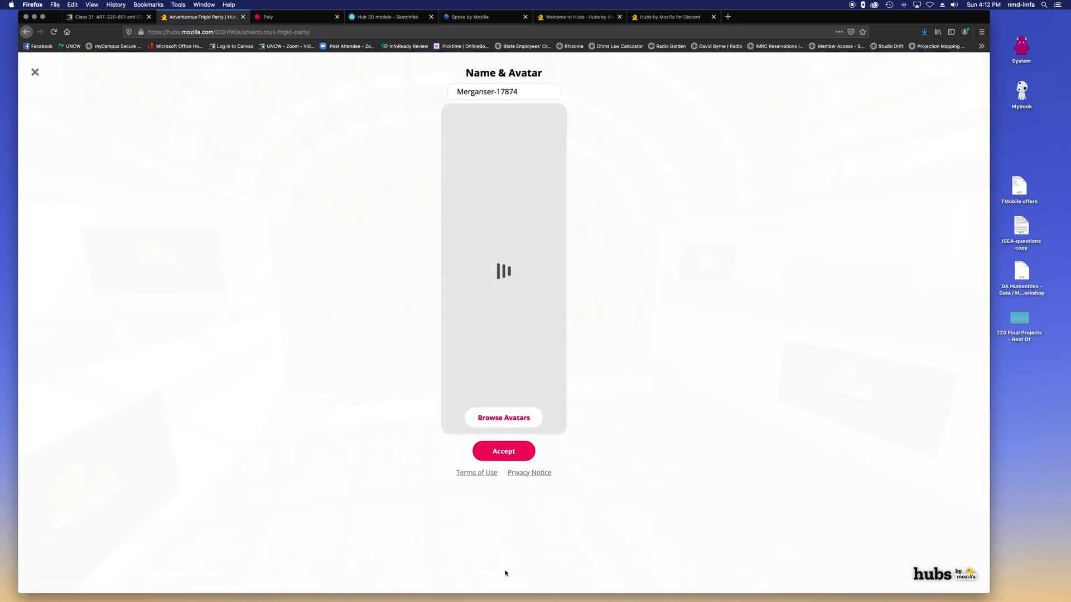
# Choose the featured Halloween candy corn avatar and accept the name and avatar
pyautogui.click(503, 418)
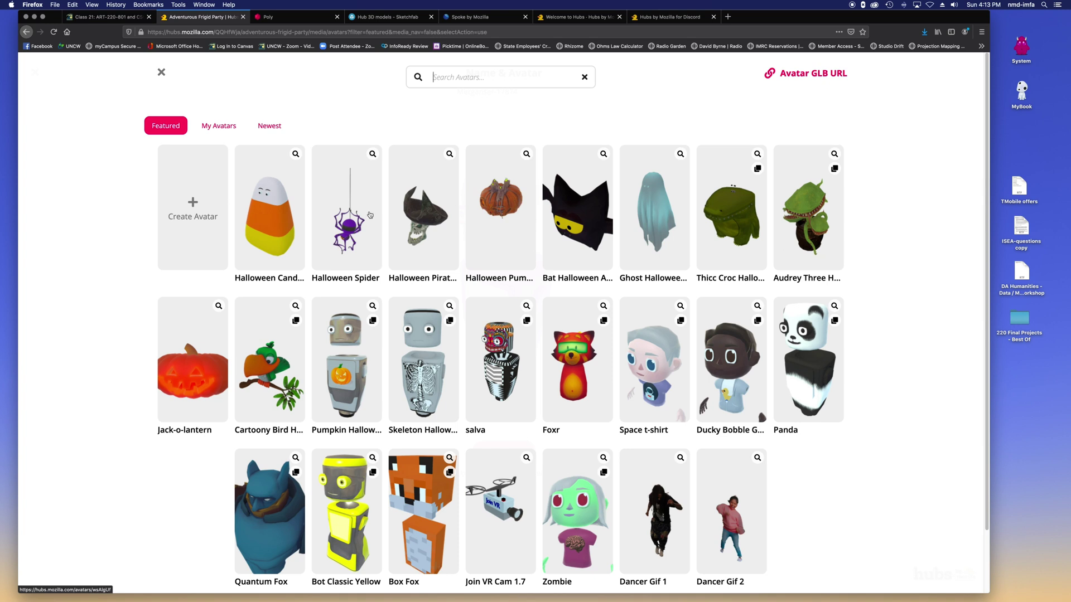
pyautogui.click(273, 202)
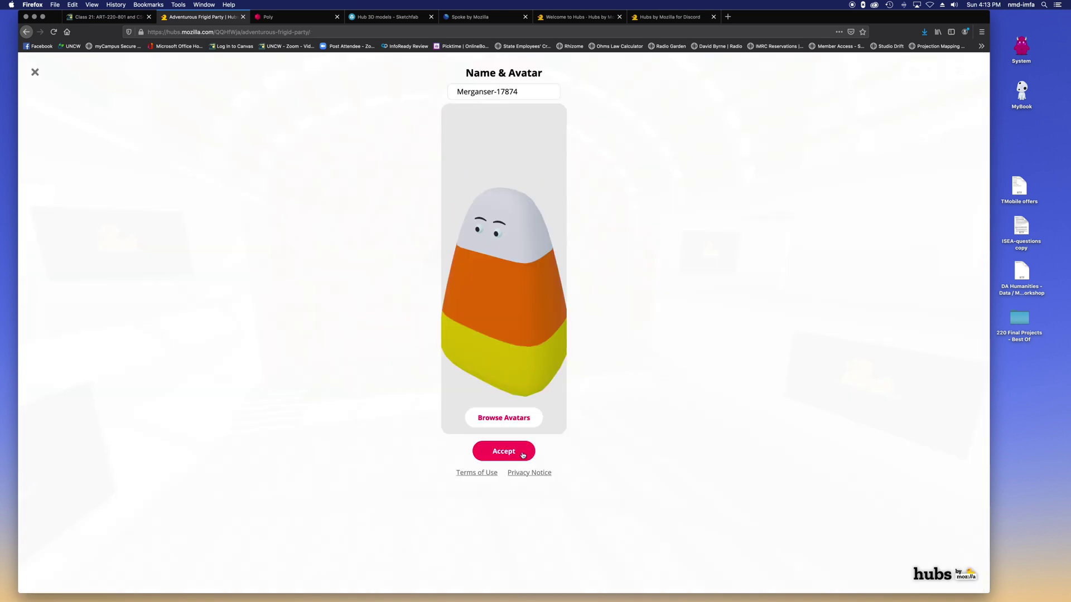
pyautogui.click(503, 451)
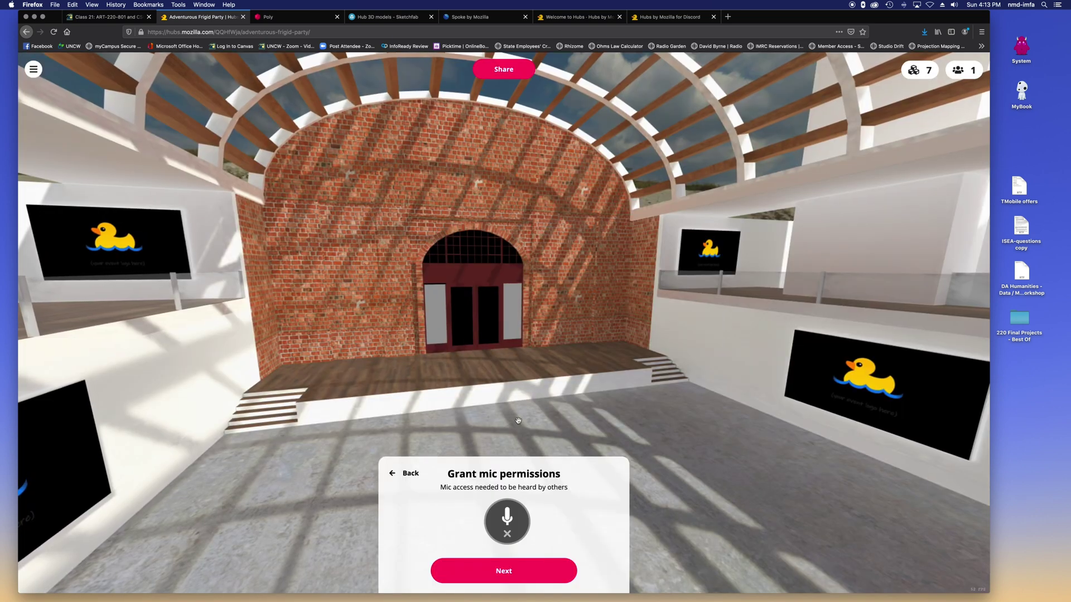
# Allow the site to use the Sennheiser USB headset microphone and enter the room with the offered audio setup
pyautogui.click(506, 519)
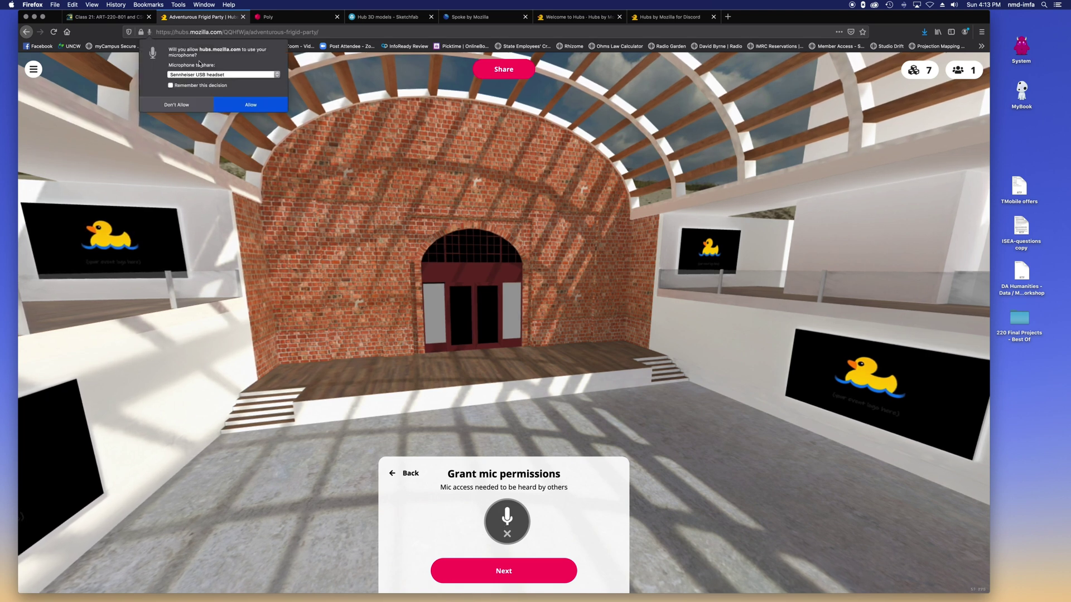
pyautogui.click(250, 105)
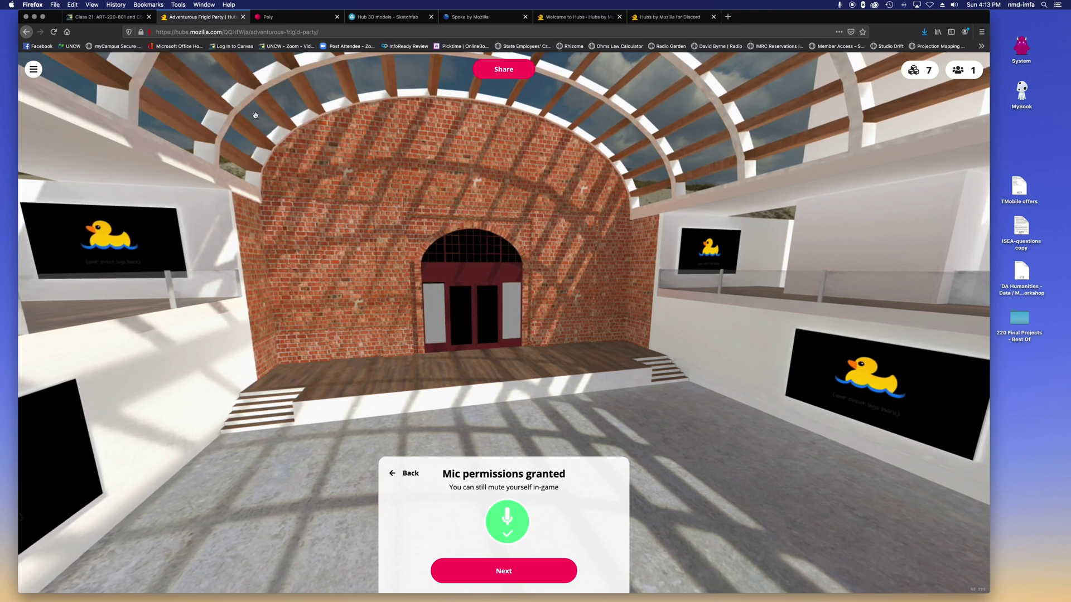
pyautogui.click(522, 571)
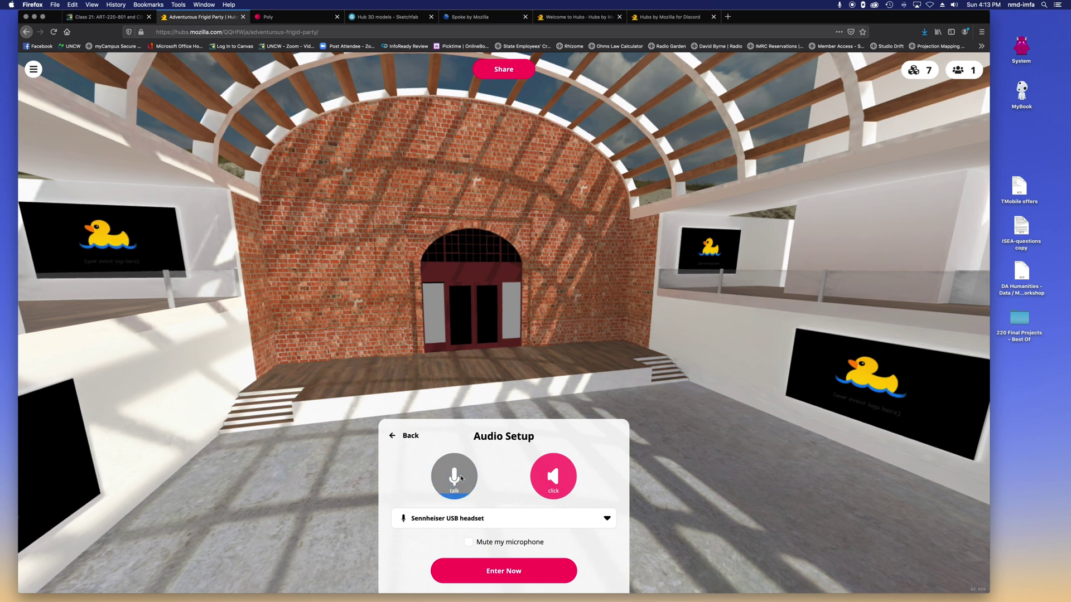
pyautogui.click(525, 571)
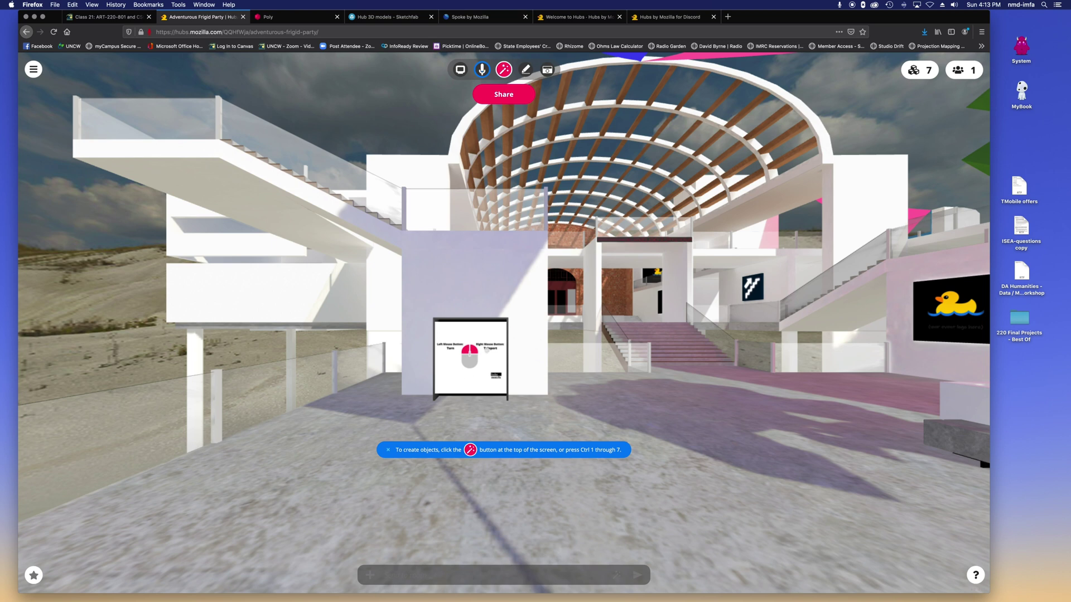
# Walk the avatar up to the keyboard controls sign, turn to face it, and dismiss the object-creation tip
pyautogui.press('w')
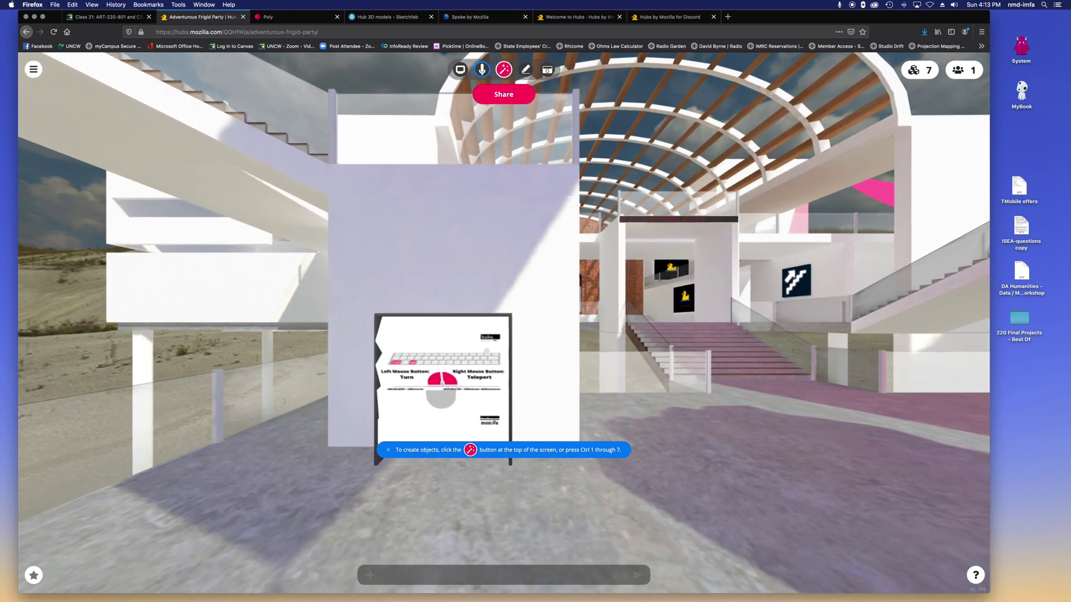
pyautogui.press('w')
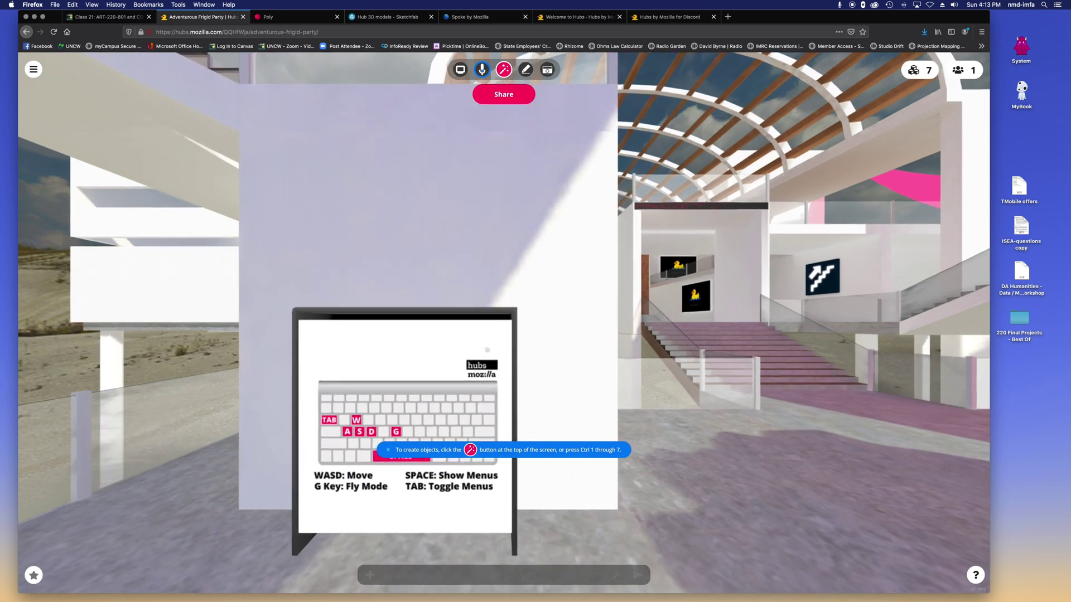
pyautogui.moveTo(284, 488); pyautogui.dragTo(300, 507)
pyautogui.click(388, 452)
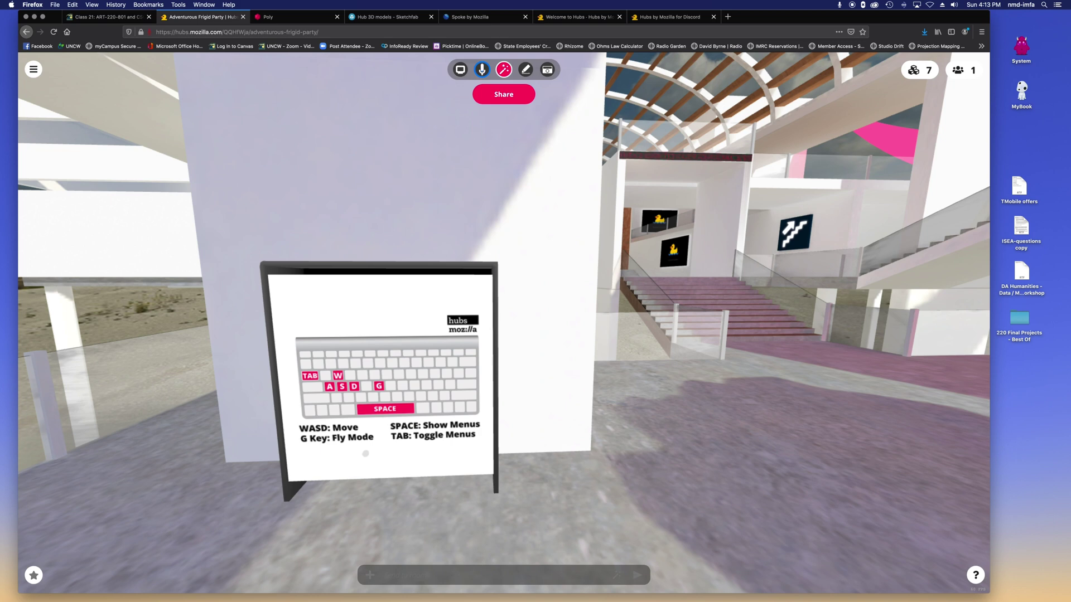
# Move the avatar sideways, forward and back in front of the controls sign
pyautogui.press('d')
pyautogui.press('a')
pyautogui.press('w')
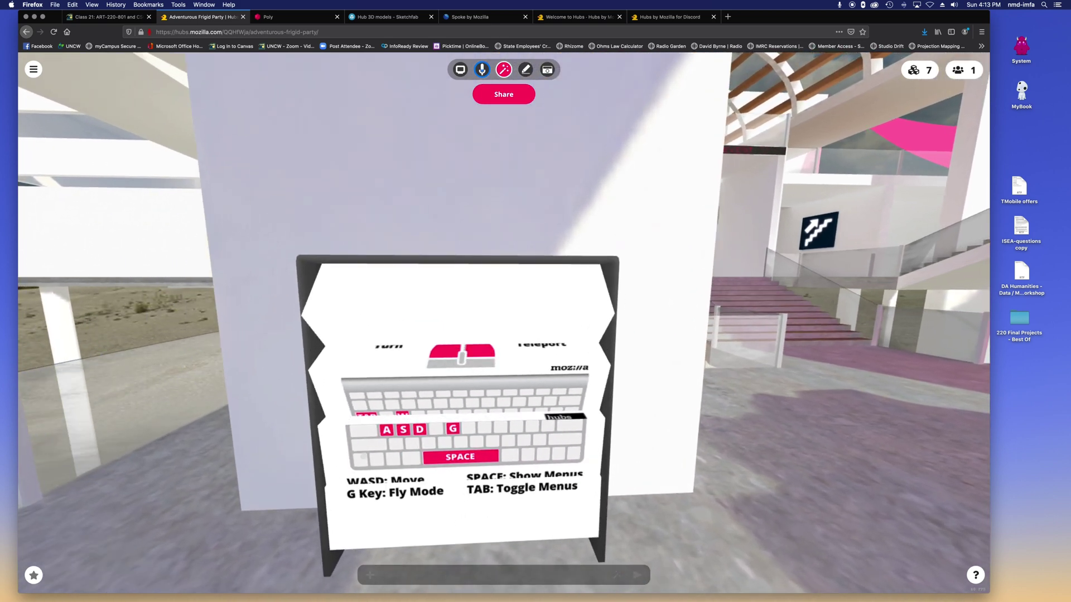
pyautogui.press('s')
pyautogui.press('w')
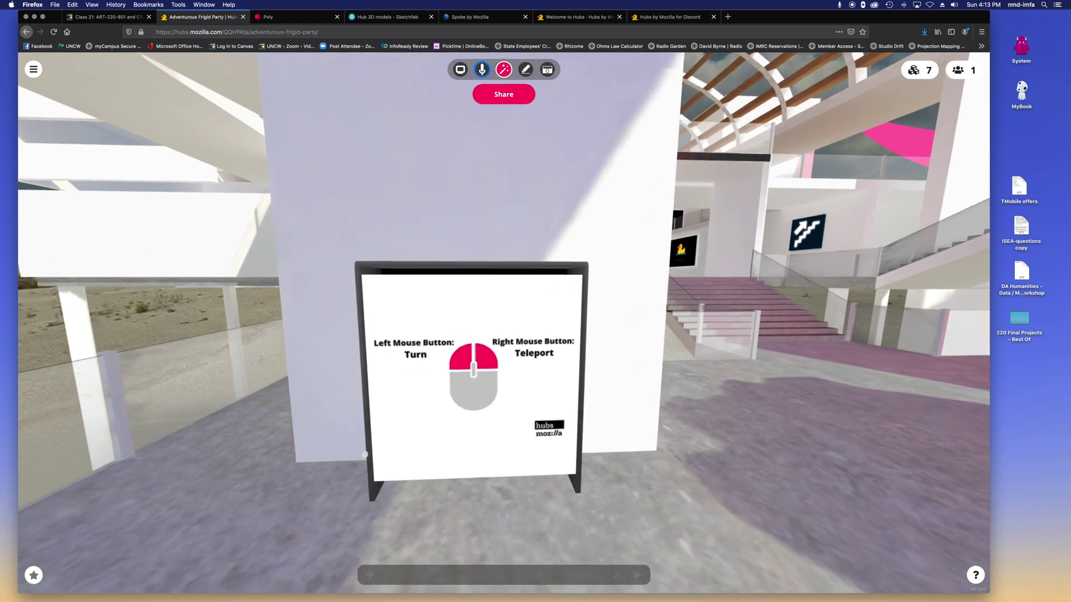
# Turn the avatar both ways beside the controls sign, move close and back away, and face the sign again
pyautogui.press('e')
pyautogui.press('w')
pyautogui.press('q')
pyautogui.press('d')
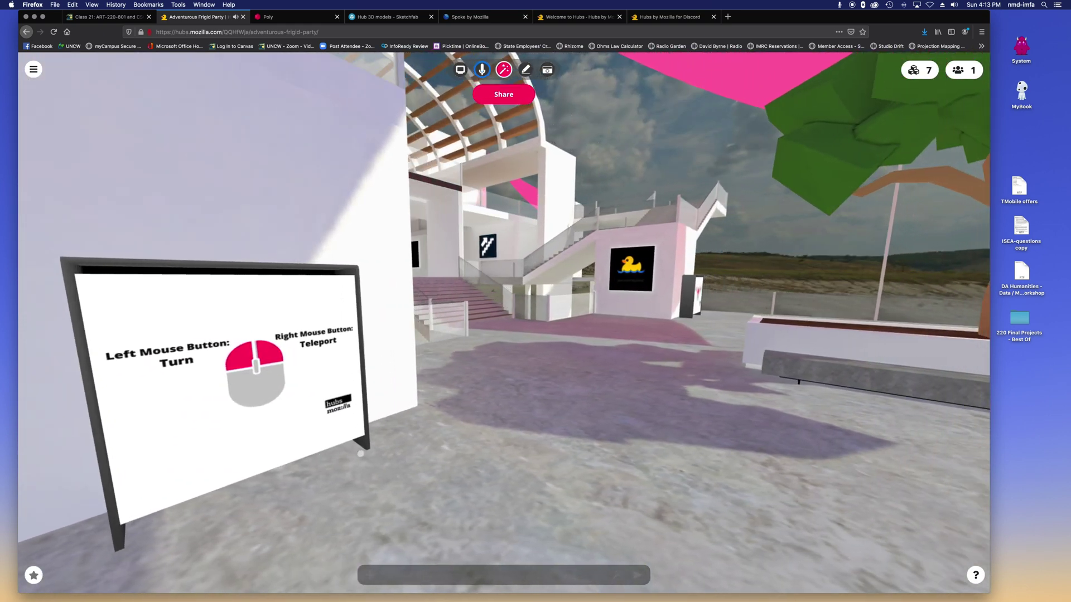
pyautogui.press('a')
pyautogui.press('w')
pyautogui.press('a')
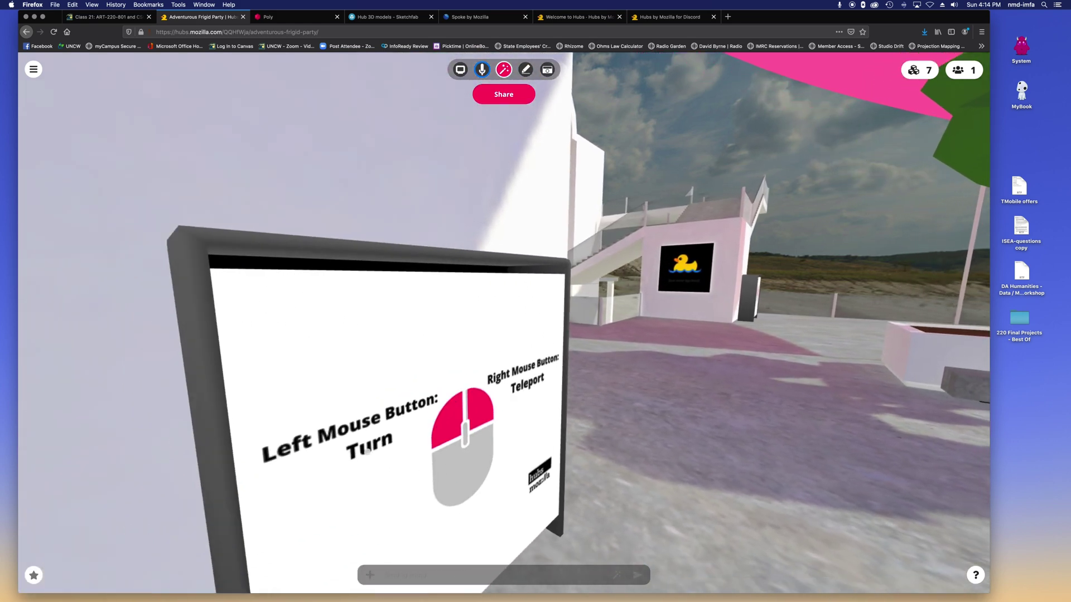
pyautogui.press('s')
pyautogui.press('d')
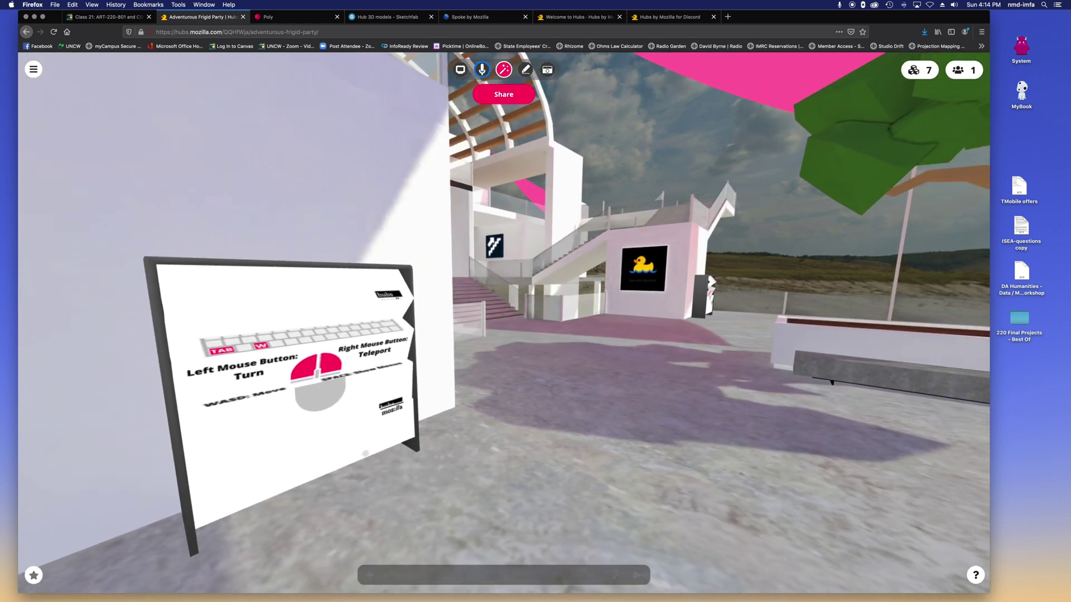
pyautogui.moveTo(365, 453); pyautogui.dragTo(306, 463)
pyautogui.moveTo(657, 448); pyautogui.dragTo(638, 429)
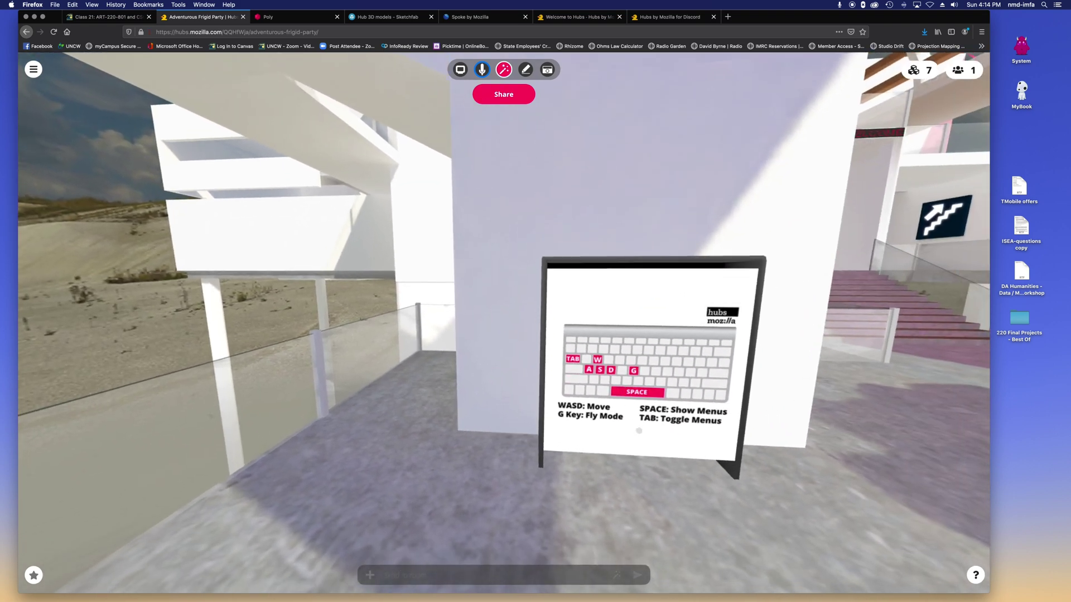
# Show and hide the in-room menu with the emoji reactions several times
pyautogui.press('space')
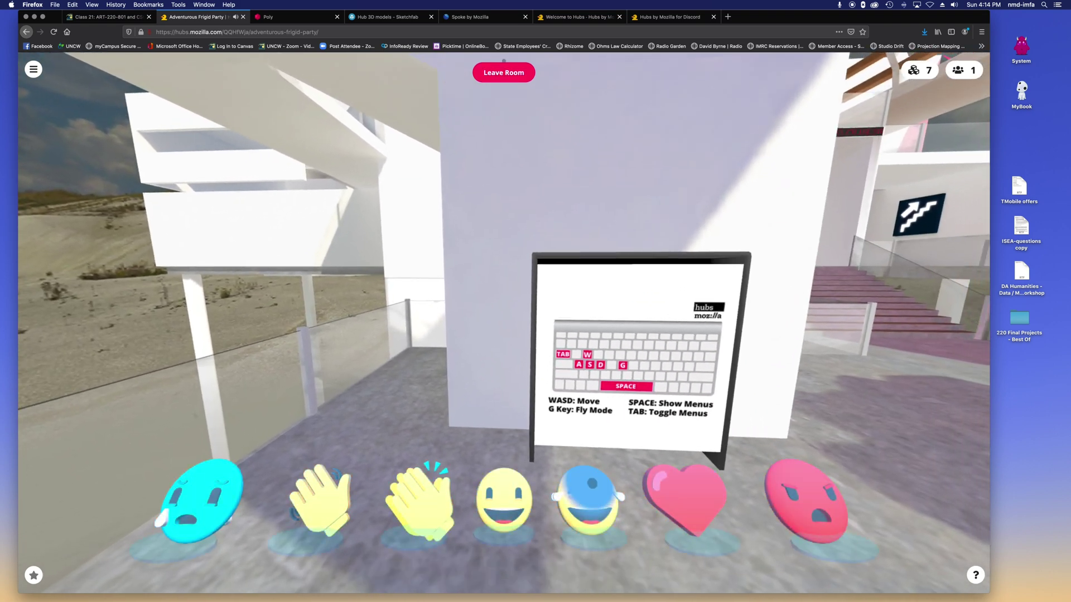
pyautogui.press('space')
pyautogui.press('space')
pyautogui.press('space')
pyautogui.press('space')
pyautogui.press('space')
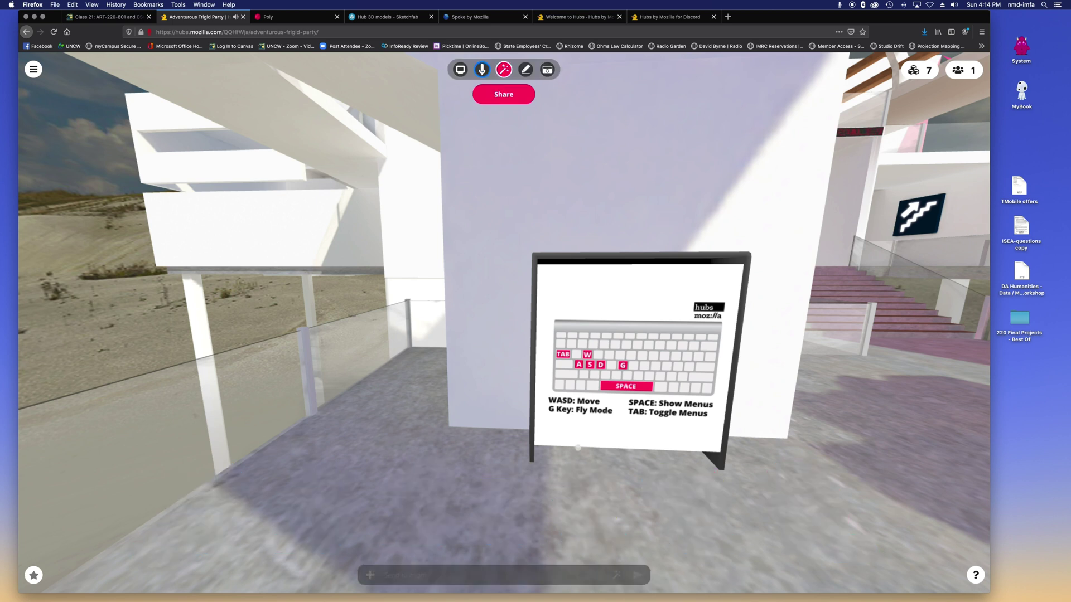
pyautogui.press('space')
pyautogui.press('space')
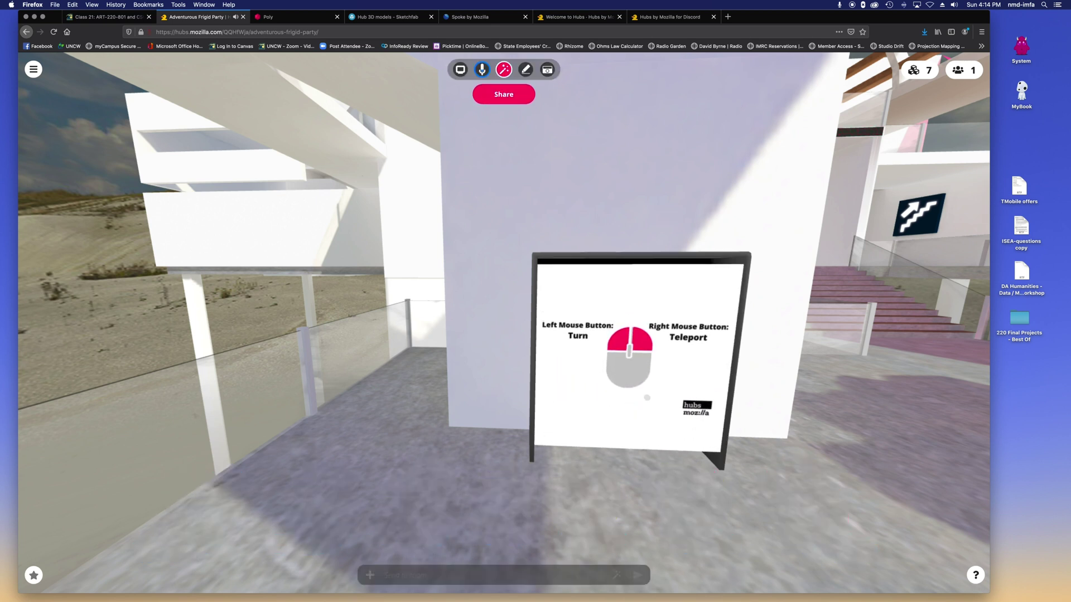
# Turn toward the tree and teleport across the plaza to the second controls sign beside the duck poster wall
pyautogui.moveTo(741, 434); pyautogui.dragTo(813, 426)
pyautogui.moveTo(661, 397)
pyautogui.mouseDown(button='right')
pyautogui.moveTo(675, 379)
pyautogui.moveTo(780, 371)
pyautogui.moveTo(820, 329)
pyautogui.moveTo(843, 274)
pyautogui.moveTo(834, 226)
pyautogui.moveTo(841, 272)
pyautogui.moveTo(841, 258)
pyautogui.mouseUp(button='right')
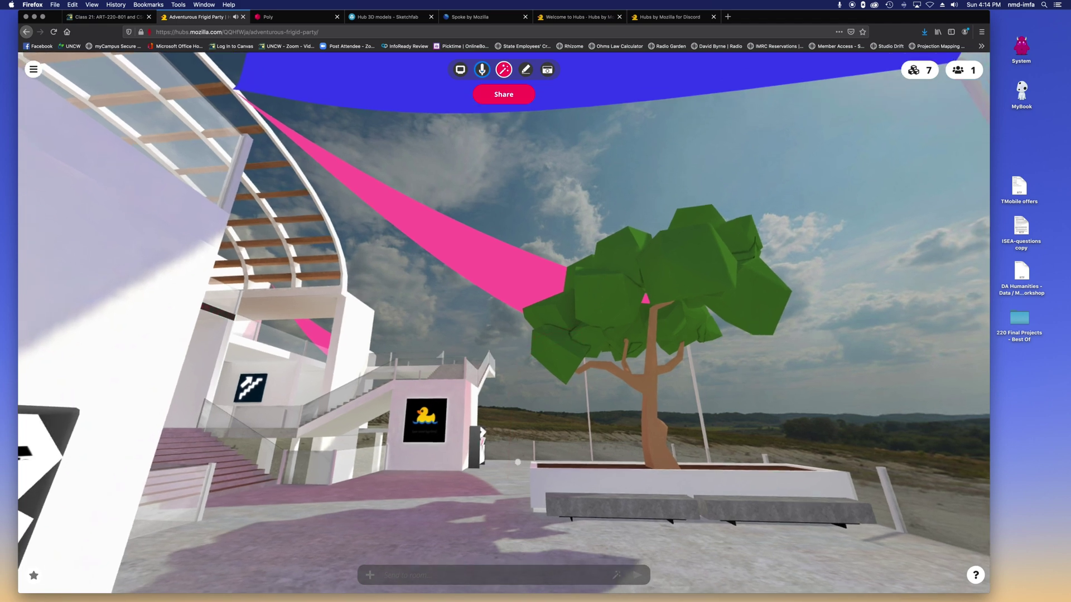
pyautogui.moveTo(510, 467)
pyautogui.mouseDown(button='right')
pyautogui.moveTo(512, 382)
pyautogui.moveTo(509, 436)
pyautogui.mouseUp(button='right')
pyautogui.moveTo(598, 329); pyautogui.dragTo(598, 351, button='right')
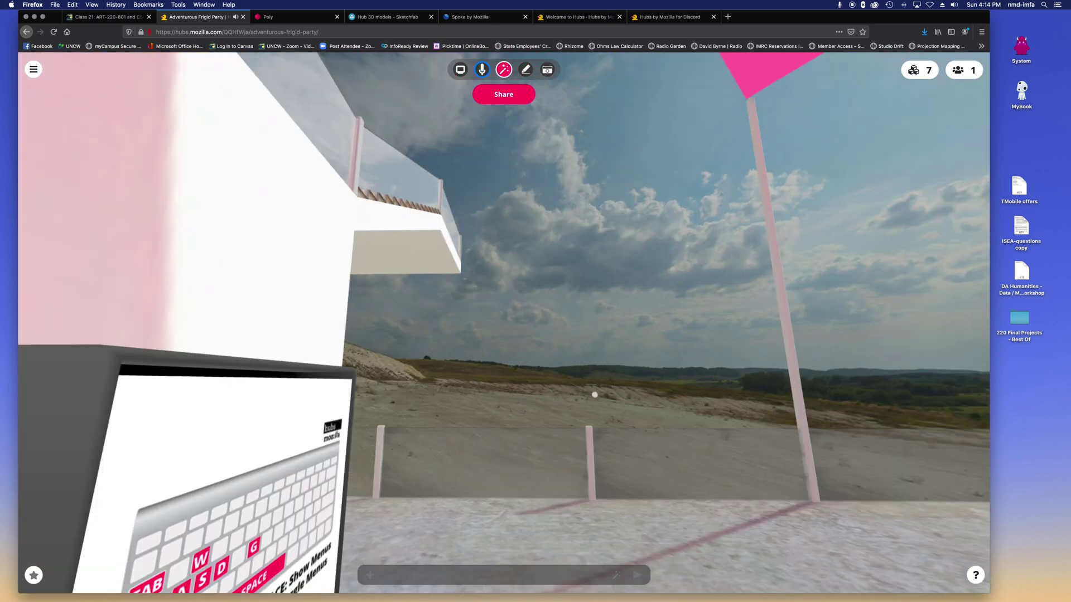
# Turn and move the avatar until it stands directly in front of the second controls sign
pyautogui.moveTo(588, 499); pyautogui.dragTo(496, 547)
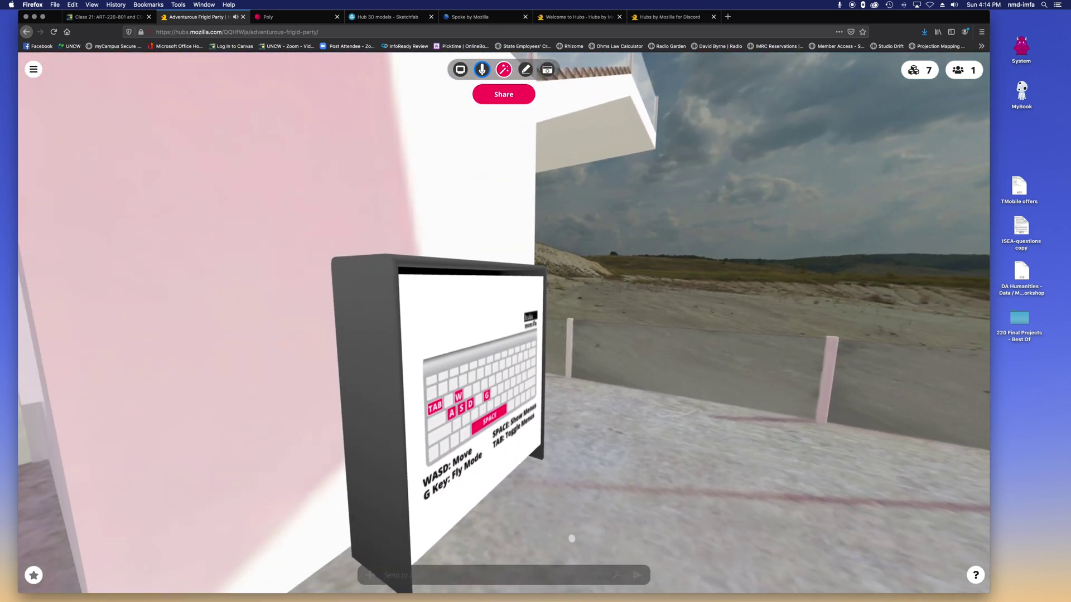
pyautogui.press('Left')
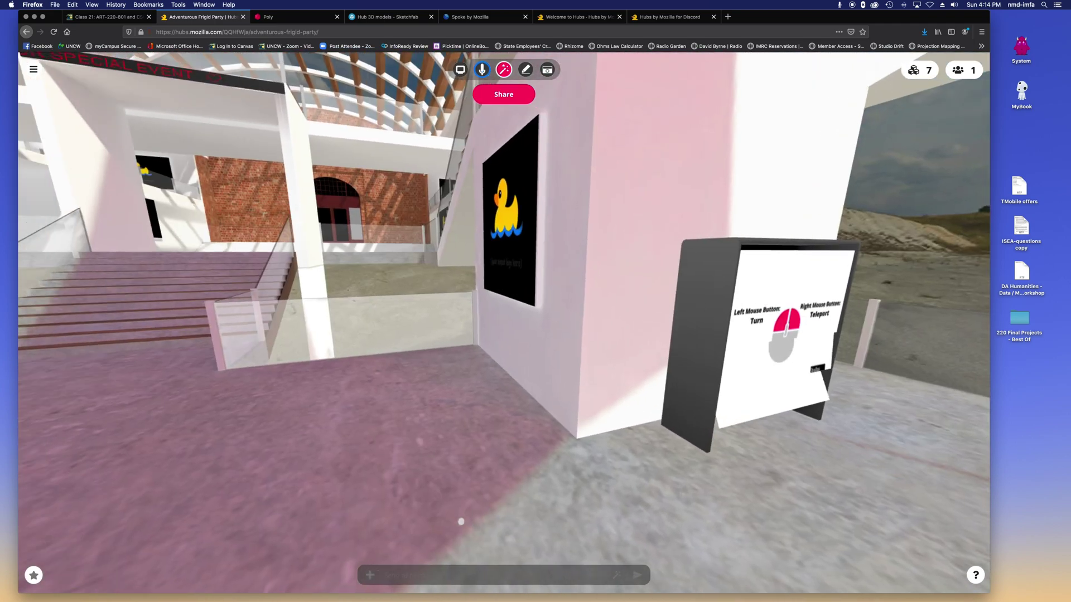
pyautogui.moveTo(461, 522); pyautogui.dragTo(373, 512)
pyautogui.press('d')
pyautogui.press('Down')
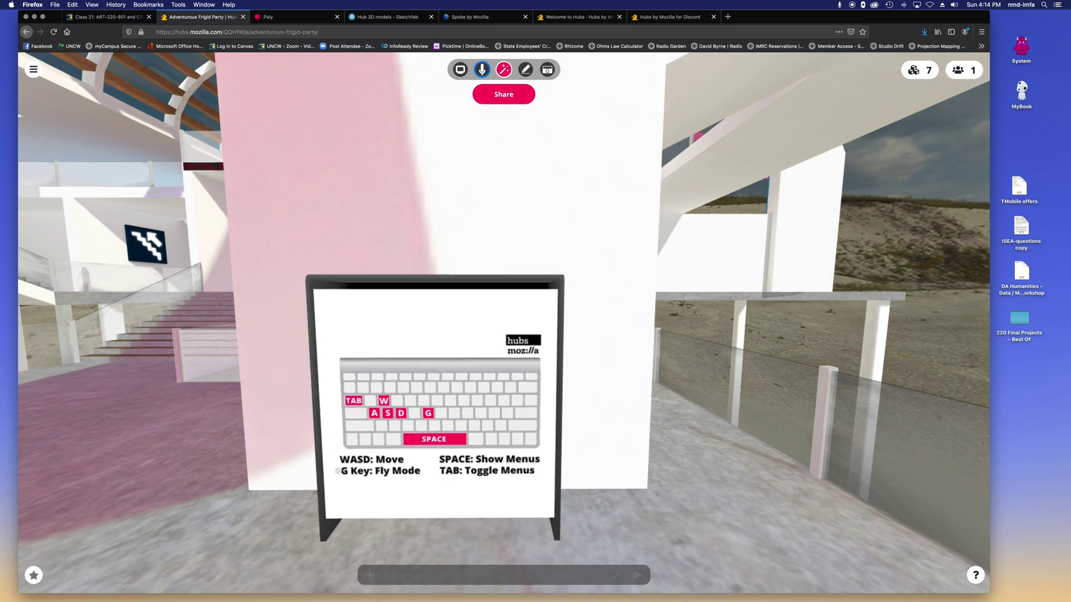
# Fly the avatar up over the building to the upper wooden deck in fly mode and turn fly mode off there
pyautogui.moveTo(151, 399); pyautogui.dragTo(263, 243)
pyautogui.press('w')
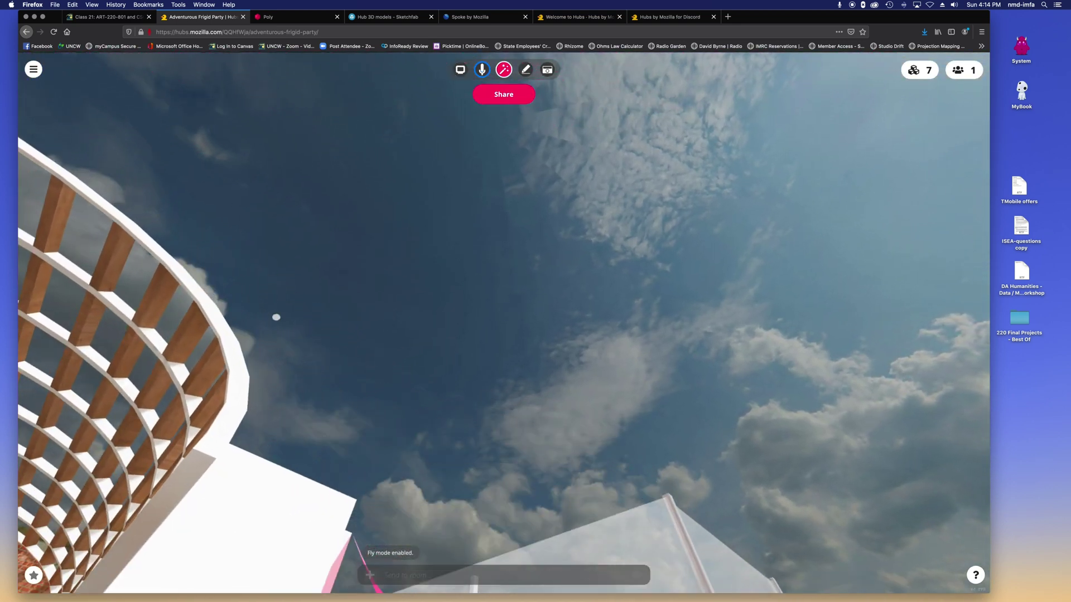
pyautogui.press('w')
pyautogui.moveTo(411, 463); pyautogui.dragTo(398, 585)
pyautogui.press('w')
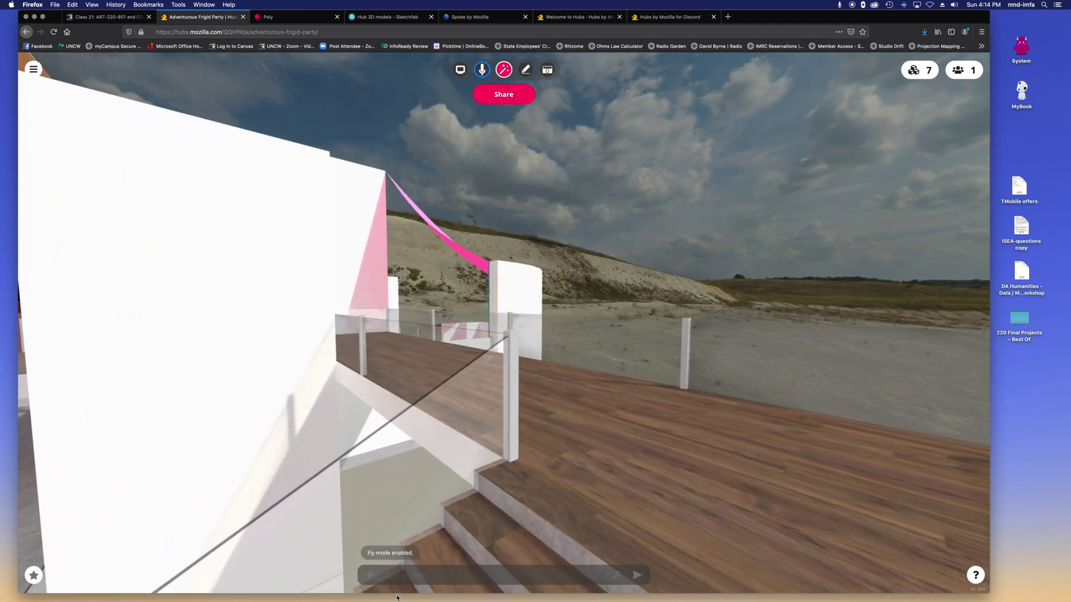
pyautogui.press('g')
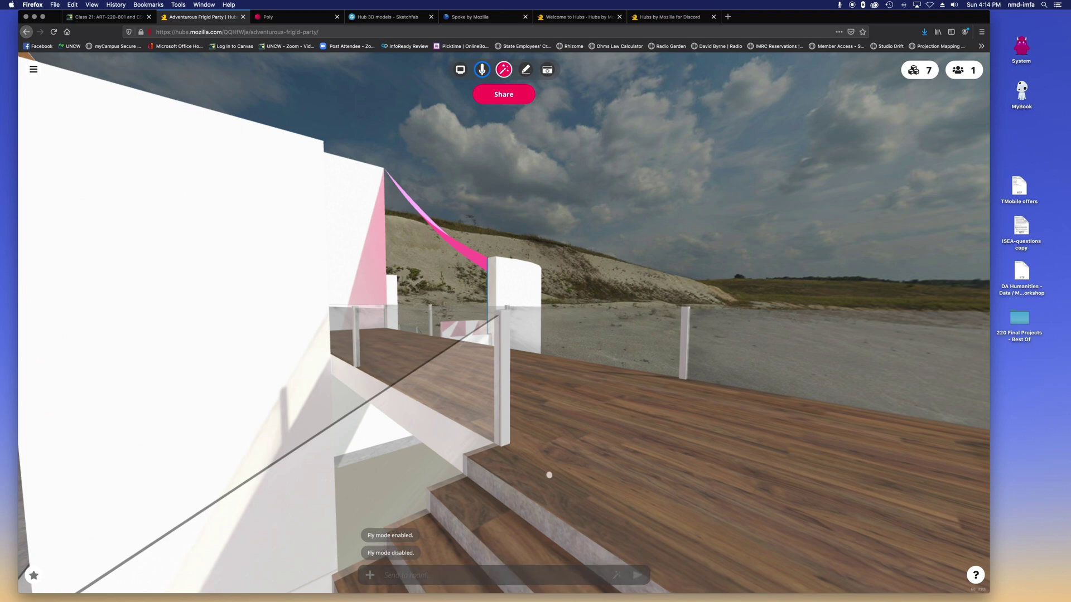
# Walk across the upper wooden deck to the railing, turn around, and follow the walkway to face the tall white wall
pyautogui.moveTo(549, 474); pyautogui.dragTo(671, 487)
pyautogui.press('w')
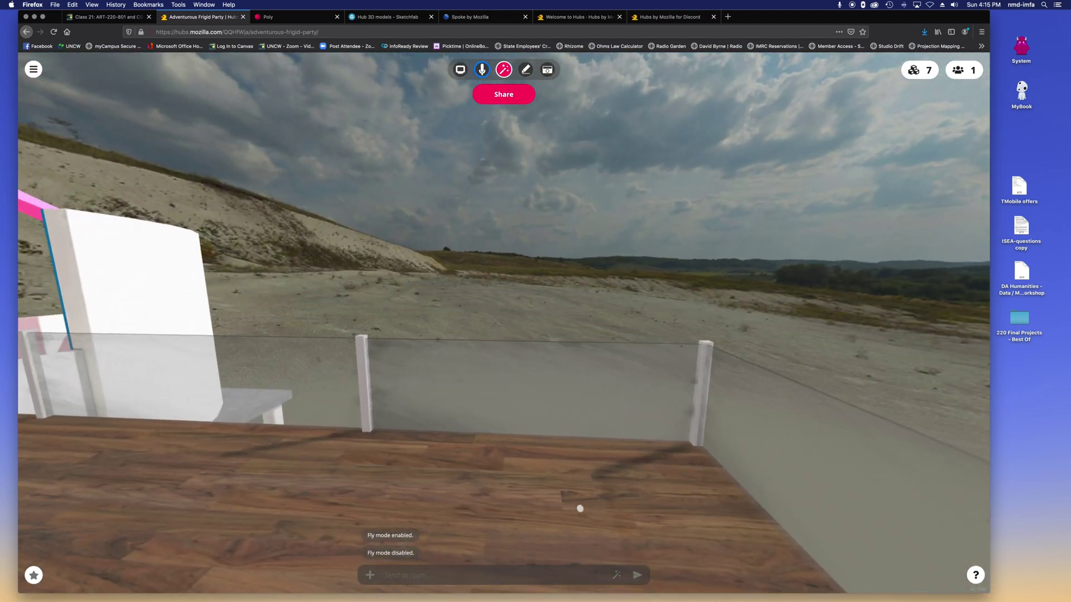
pyautogui.press('w')
pyautogui.moveTo(196, 461); pyautogui.dragTo(28, 457)
pyautogui.press('w')
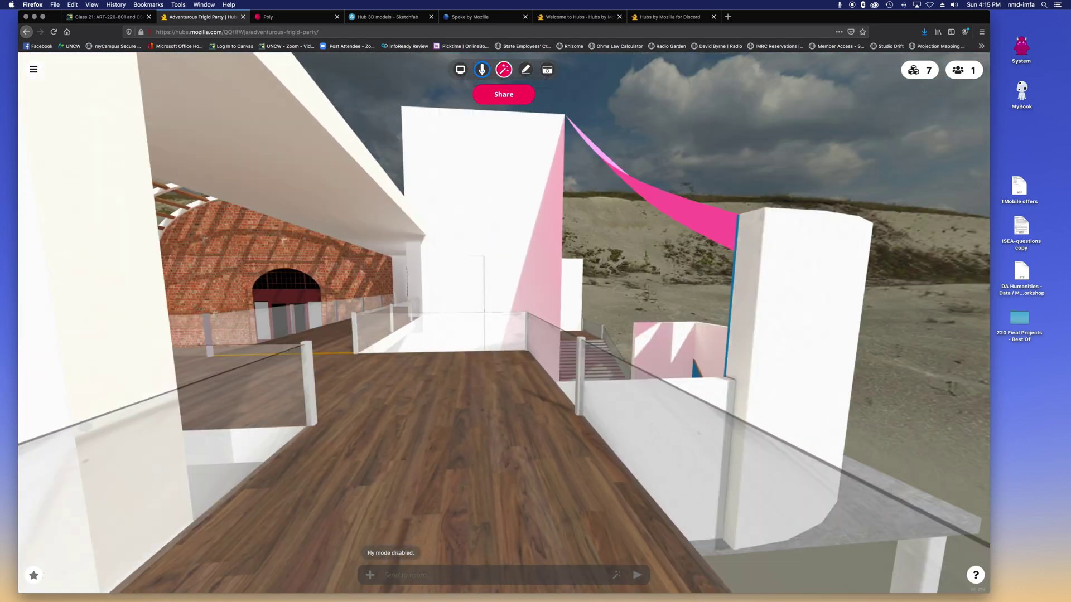
pyautogui.press('w')
pyautogui.moveTo(92, 429); pyautogui.dragTo(135, 440)
pyautogui.press('w')
pyautogui.moveTo(345, 419); pyautogui.dragTo(301, 372)
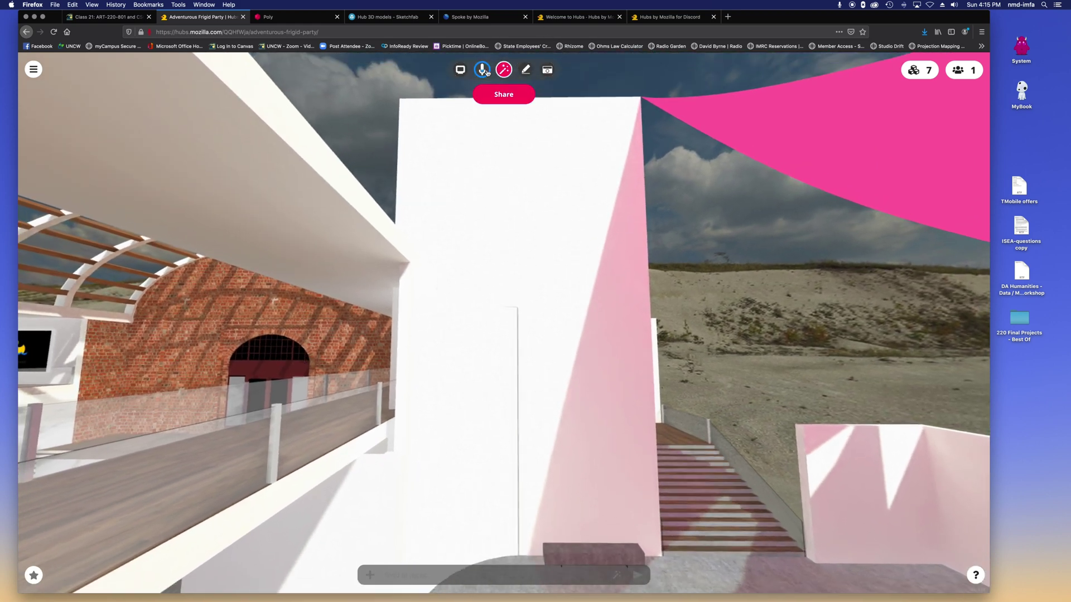
# Draw the word "Hello" on the tall white wall with the pen and put the pen away
pyautogui.click(526, 70)
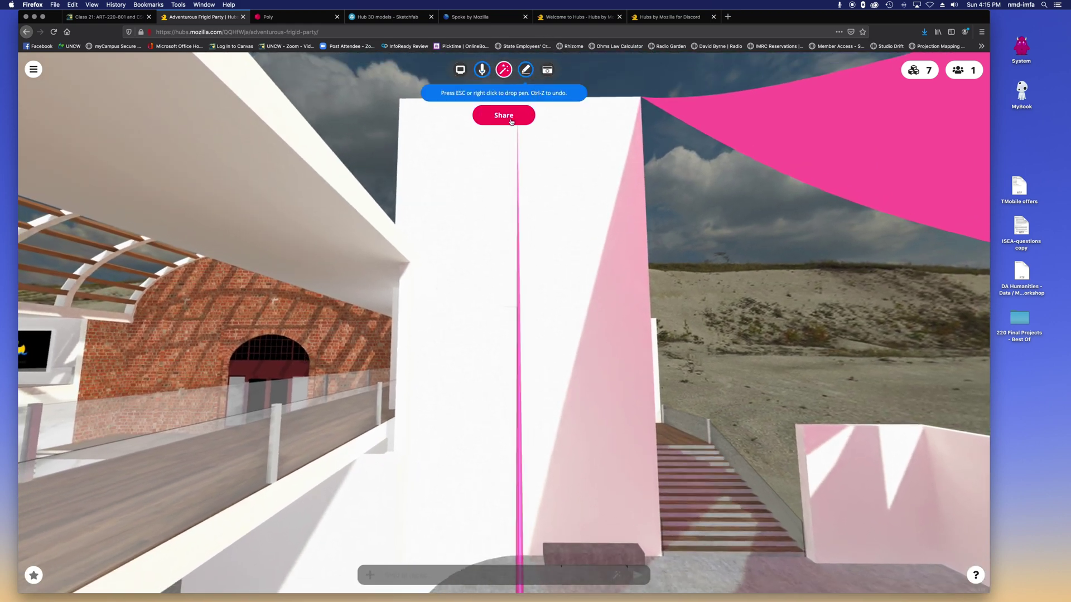
pyautogui.moveTo(438, 196); pyautogui.dragTo(451, 256)
pyautogui.moveTo(456, 176); pyautogui.dragTo(483, 261)
pyautogui.moveTo(445, 227)
pyautogui.mouseDown()
pyautogui.moveTo(521, 219)
pyautogui.moveTo(533, 208)
pyautogui.moveTo(537, 237)
pyautogui.mouseUp()
pyautogui.moveTo(539, 192)
pyautogui.mouseDown()
pyautogui.moveTo(552, 227)
pyautogui.moveTo(580, 211)
pyautogui.mouseUp()
pyautogui.click(524, 70)
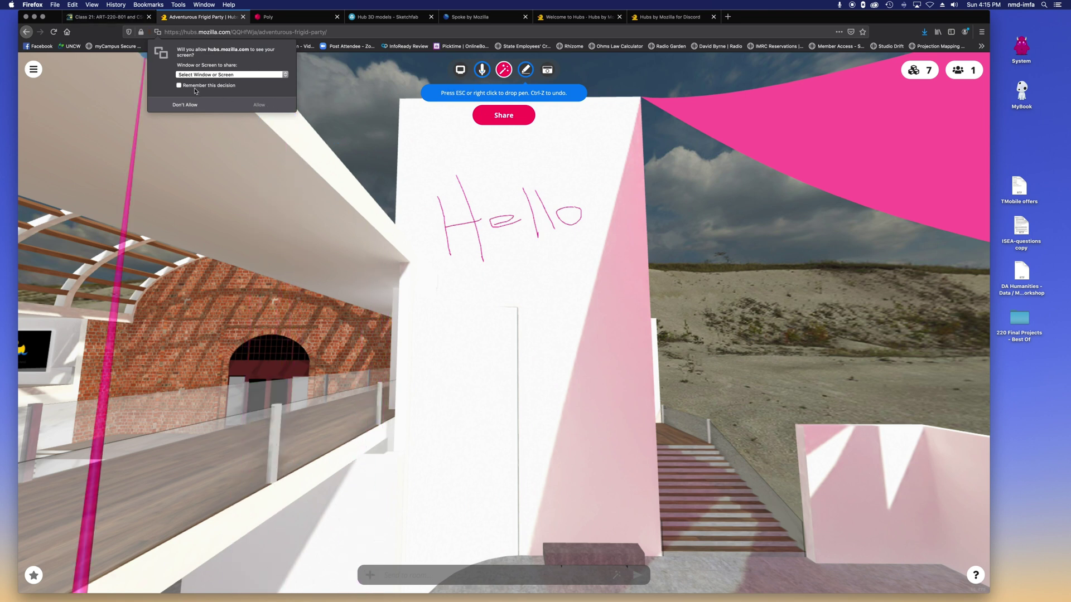
pyautogui.click(526, 71)
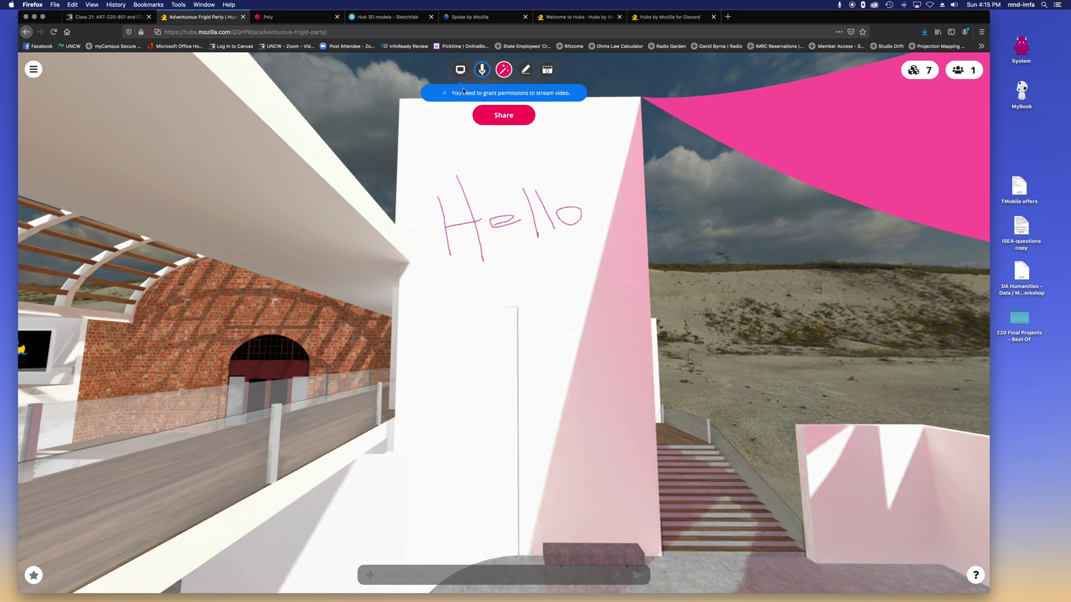
# Share the FaceTime HD Camera video in the room and place it on the white wall below the "Hello" drawing
pyautogui.click(461, 88)
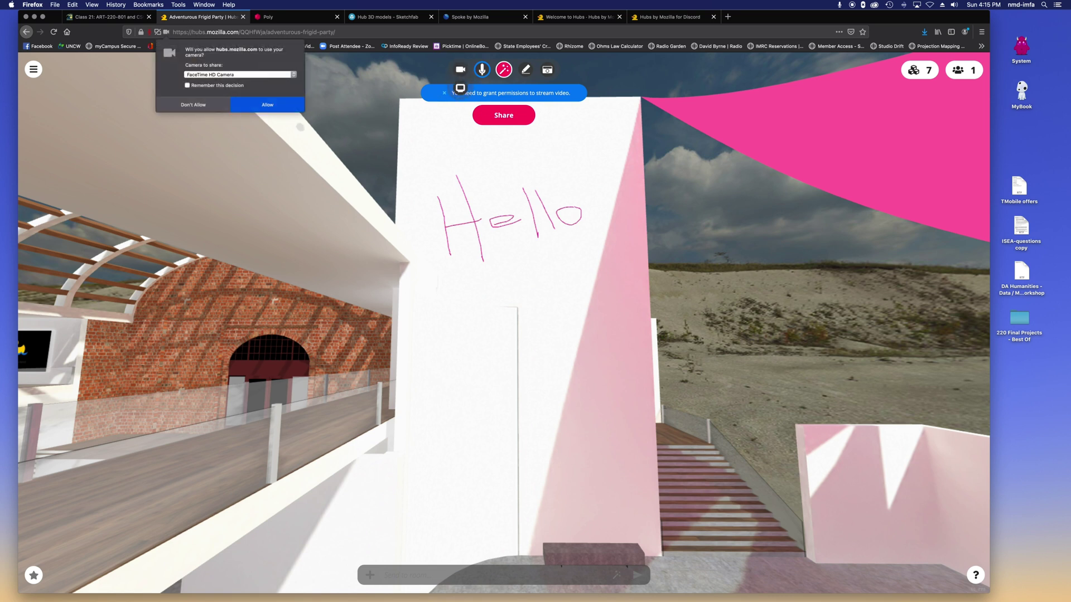
pyautogui.click(265, 106)
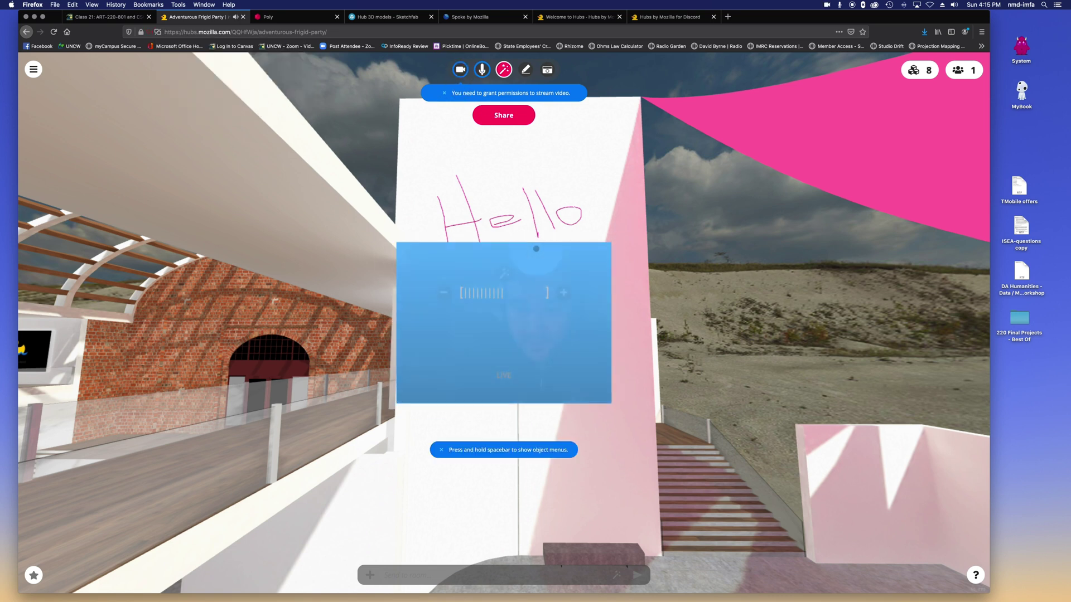
pyautogui.moveTo(543, 286); pyautogui.dragTo(560, 323)
pyautogui.moveTo(551, 417)
pyautogui.mouseDown()
pyautogui.moveTo(576, 415)
pyautogui.moveTo(546, 415)
pyautogui.mouseUp()
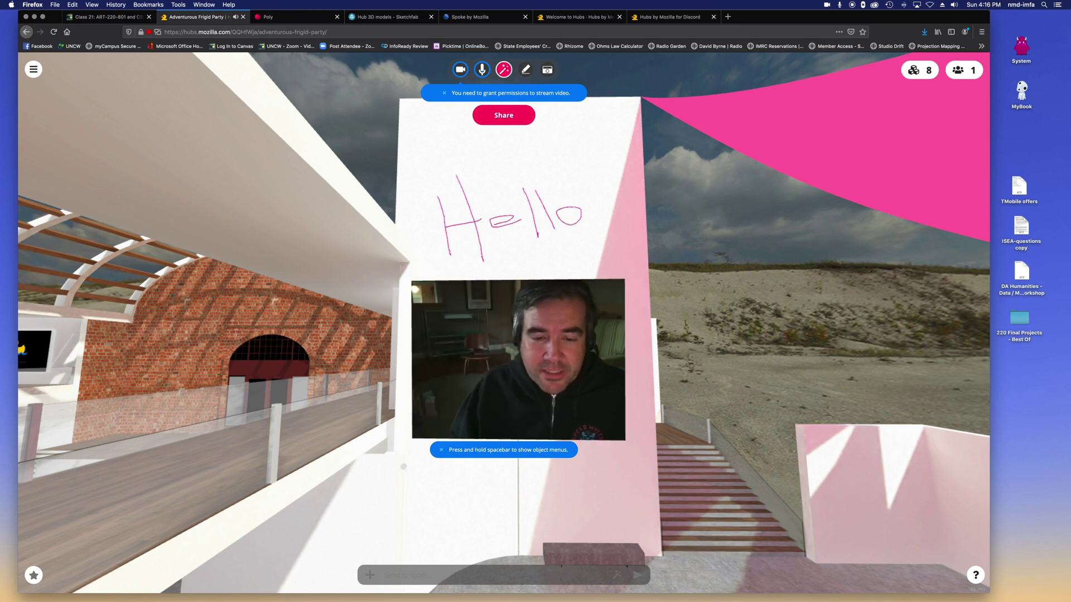
# Walk the avatar along the covered wooden walkway and turn back to view the webcam video on the wall
pyautogui.moveTo(108, 375); pyautogui.dragTo(65, 415)
pyautogui.moveTo(139, 423); pyautogui.dragTo(27, 391)
pyautogui.press('w')
pyautogui.press('w')
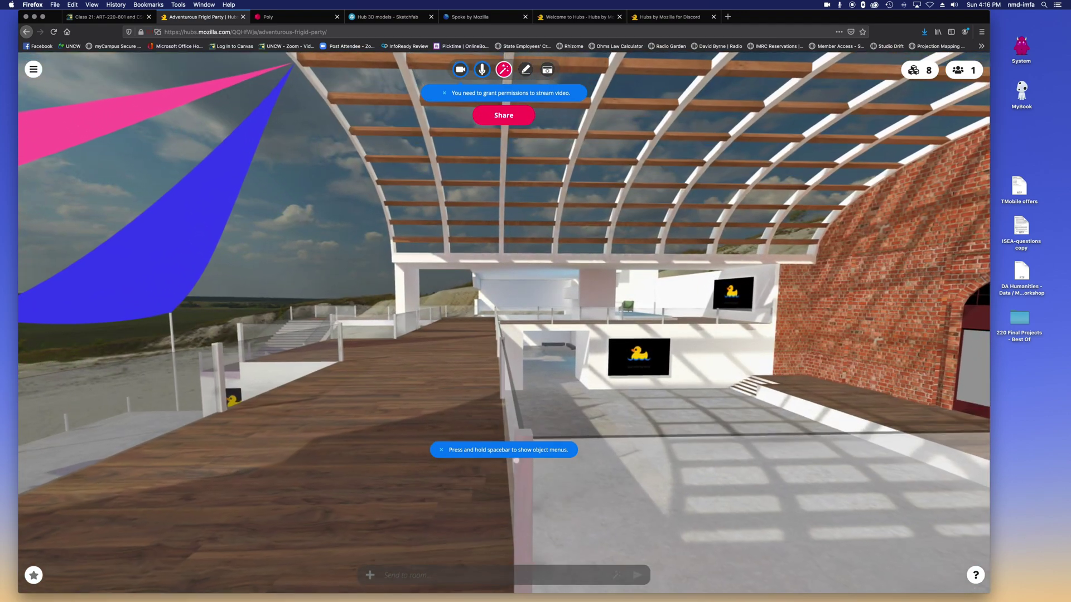
pyautogui.moveTo(542, 461); pyautogui.dragTo(1070, 522)
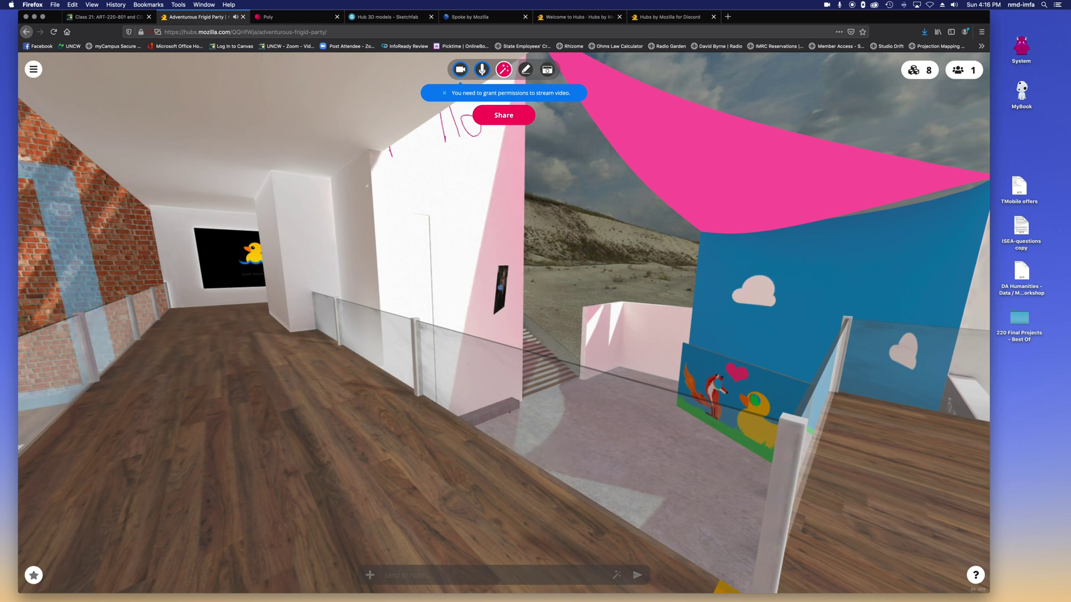
pyautogui.moveTo(635, 403); pyautogui.dragTo(563, 394)
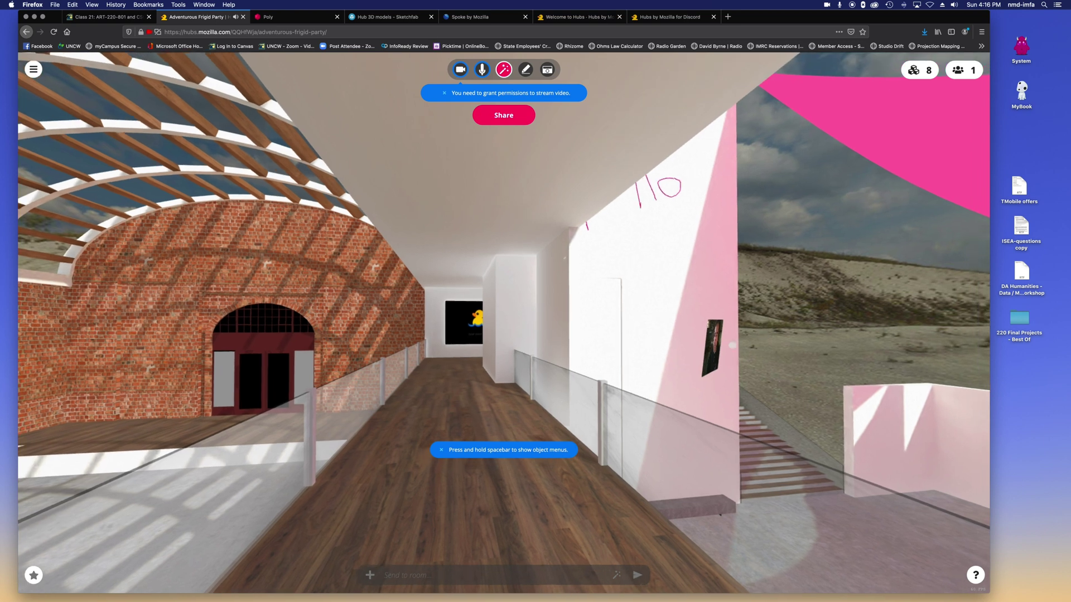
# Shift the webcam video along the wall, show its object menu, and turn the view toward the blue mural
pyautogui.moveTo(713, 344); pyautogui.dragTo(705, 343)
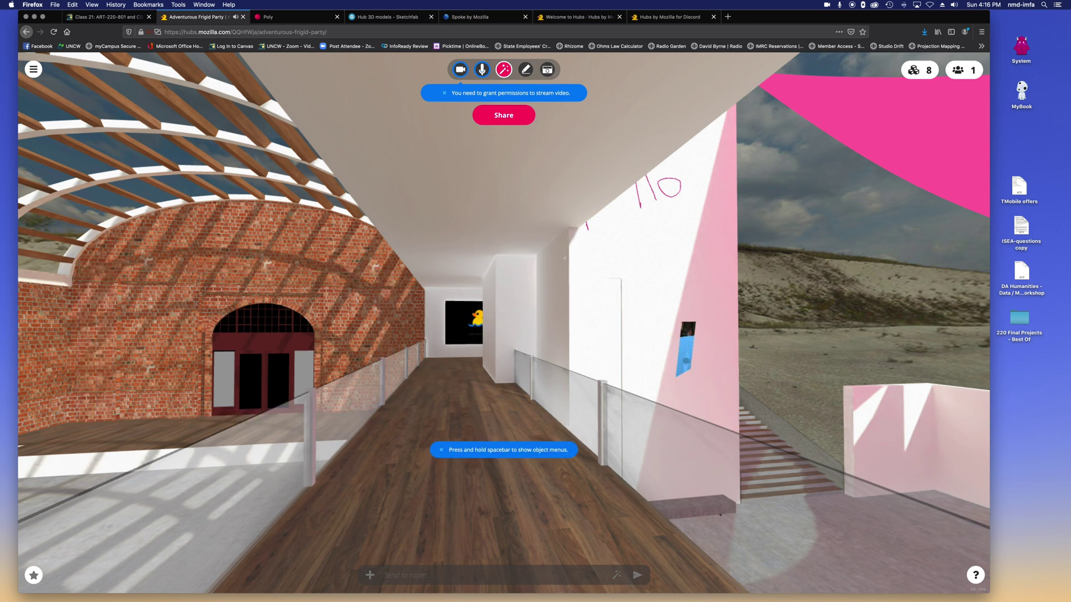
pyautogui.press('space')
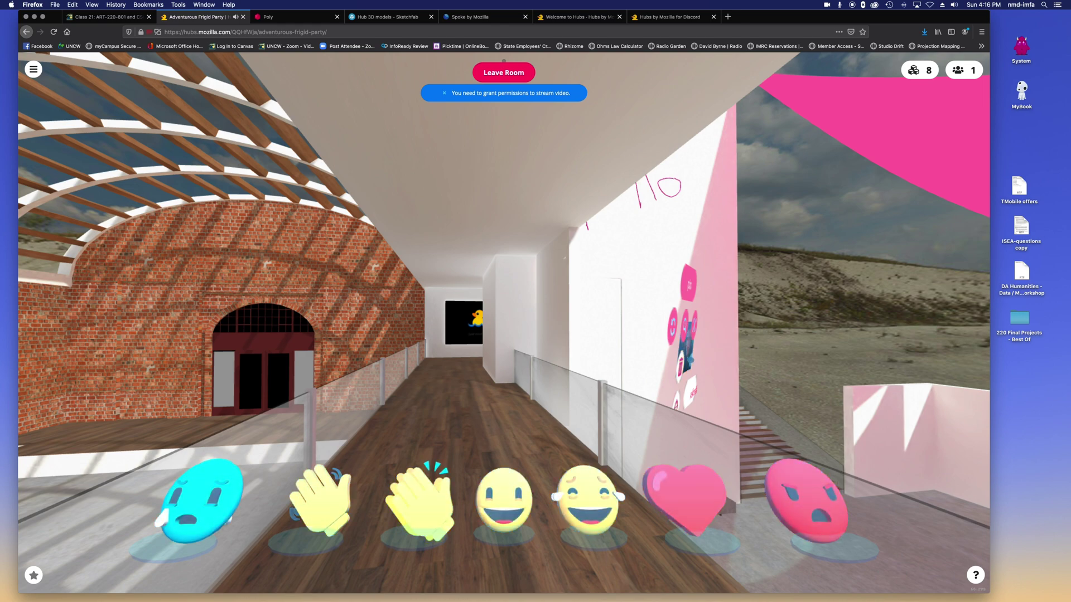
pyautogui.moveTo(706, 390); pyautogui.dragTo(653, 385)
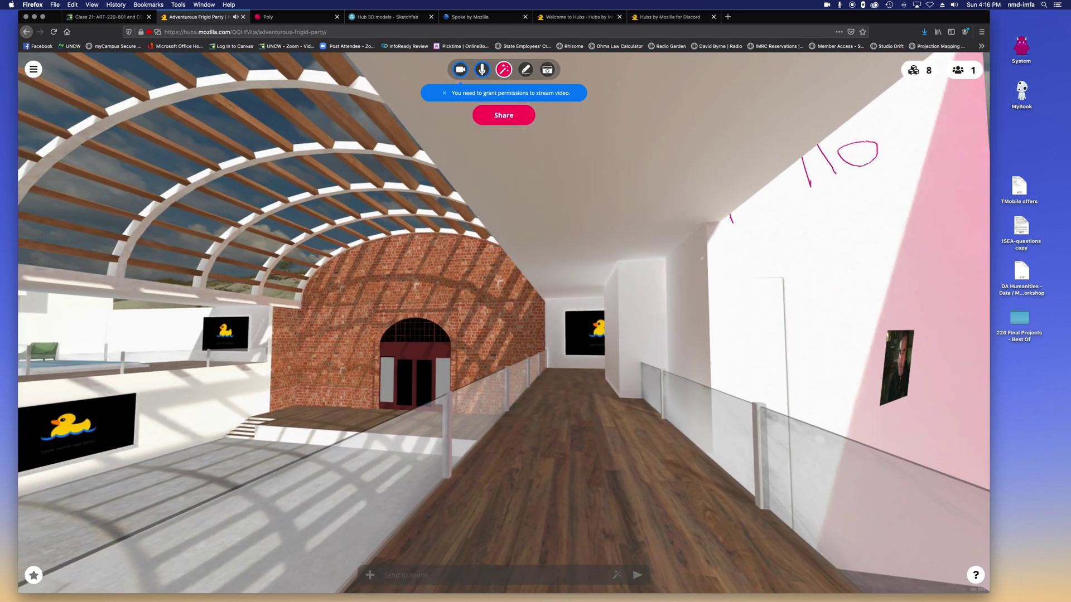
pyautogui.moveTo(820, 439); pyautogui.dragTo(997, 470)
pyautogui.click(997, 470)
pyautogui.press('super+alt+h')
pyautogui.moveTo(916, 591)
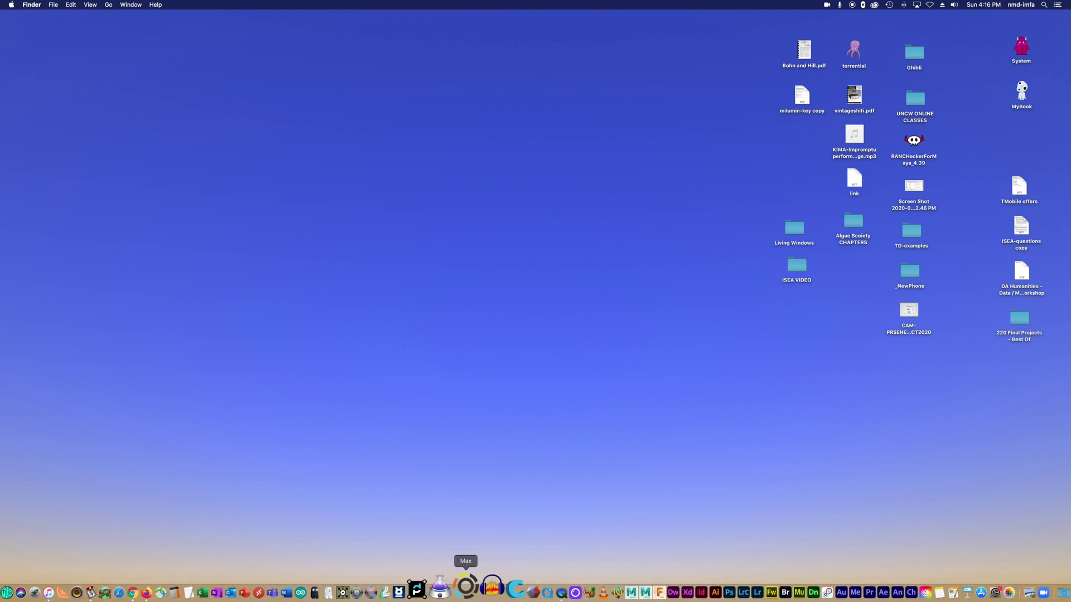
pyautogui.click(173, 591)
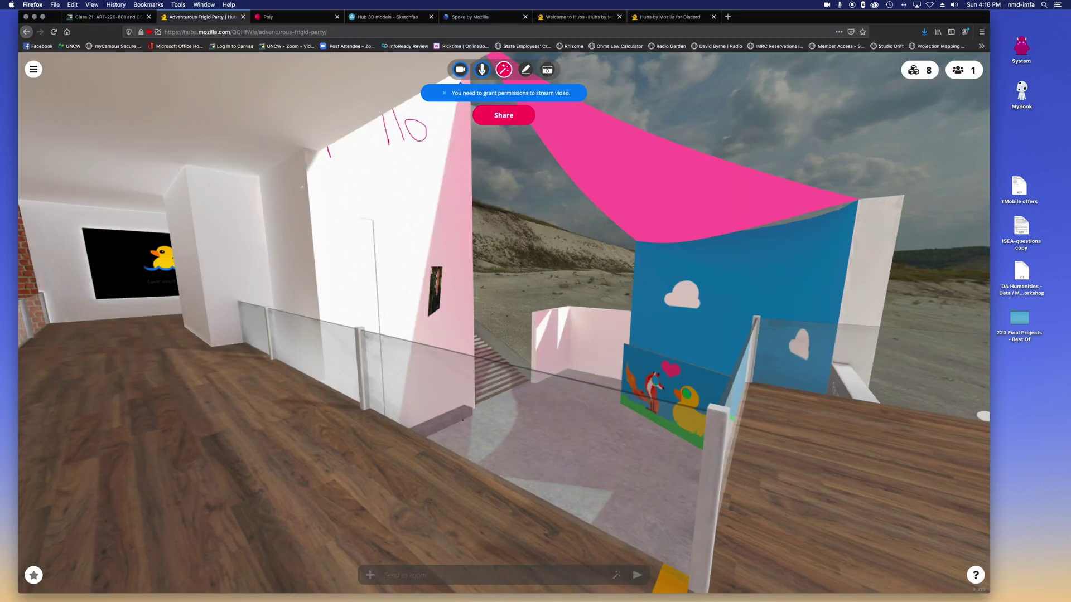
# Walk the avatar across the wooden deck and turn back to face the webcam video on the white wall
pyautogui.moveTo(976, 391); pyautogui.dragTo(1051, 423)
pyautogui.press('w')
pyautogui.moveTo(847, 418); pyautogui.dragTo(920, 416)
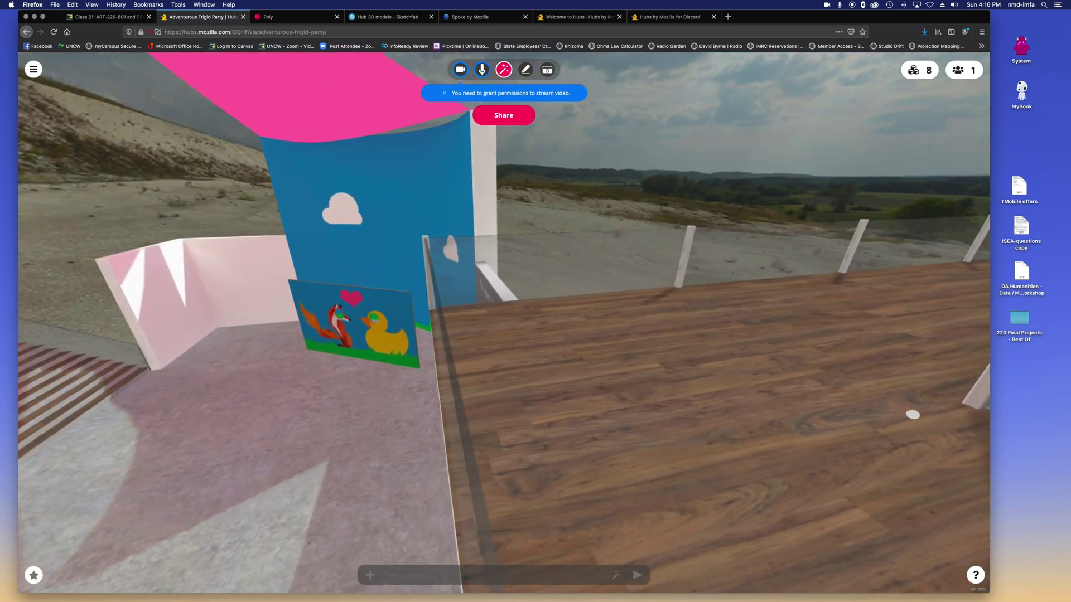
pyautogui.press('w')
pyautogui.moveTo(544, 411); pyautogui.dragTo(252, 380)
pyautogui.moveTo(392, 272); pyautogui.dragTo(392, 275)
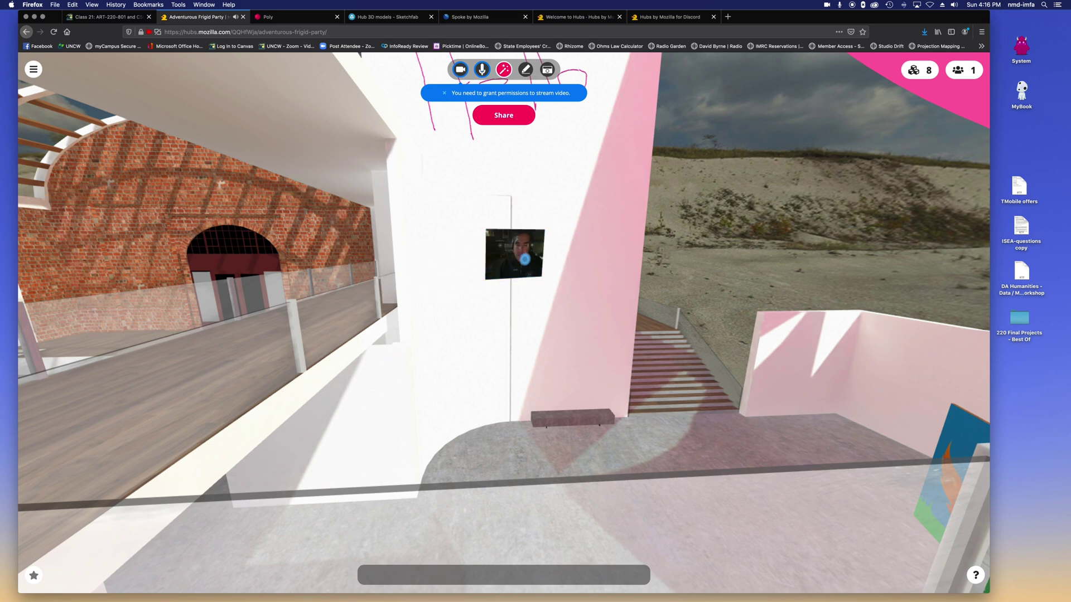
# Enlarge the webcam video on the white wall and adjust its placement below the "Hello" drawing
pyautogui.press('space')
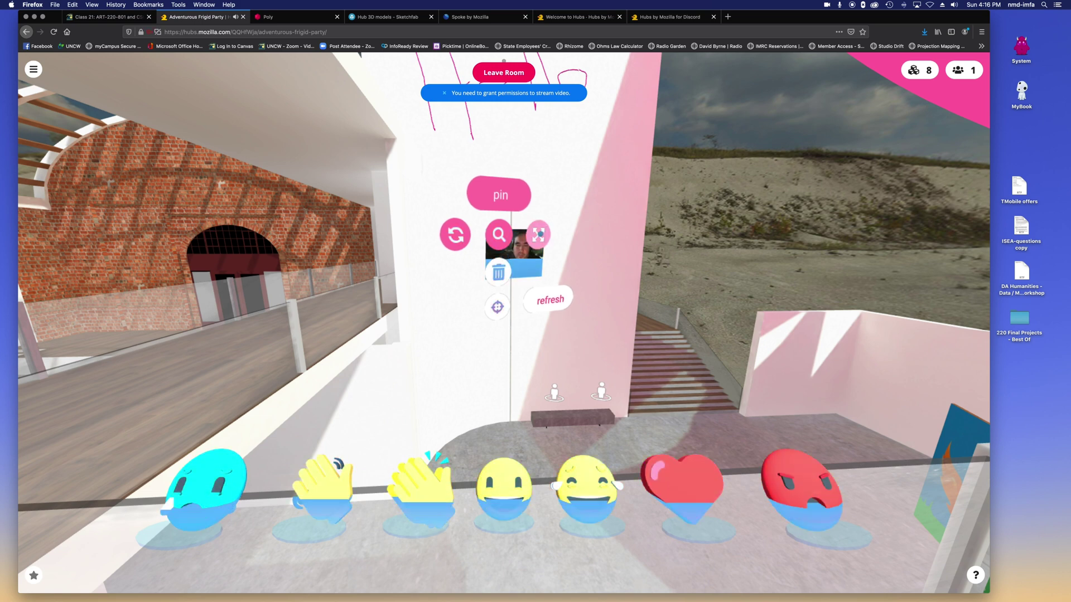
pyautogui.moveTo(539, 234); pyautogui.dragTo(557, 228)
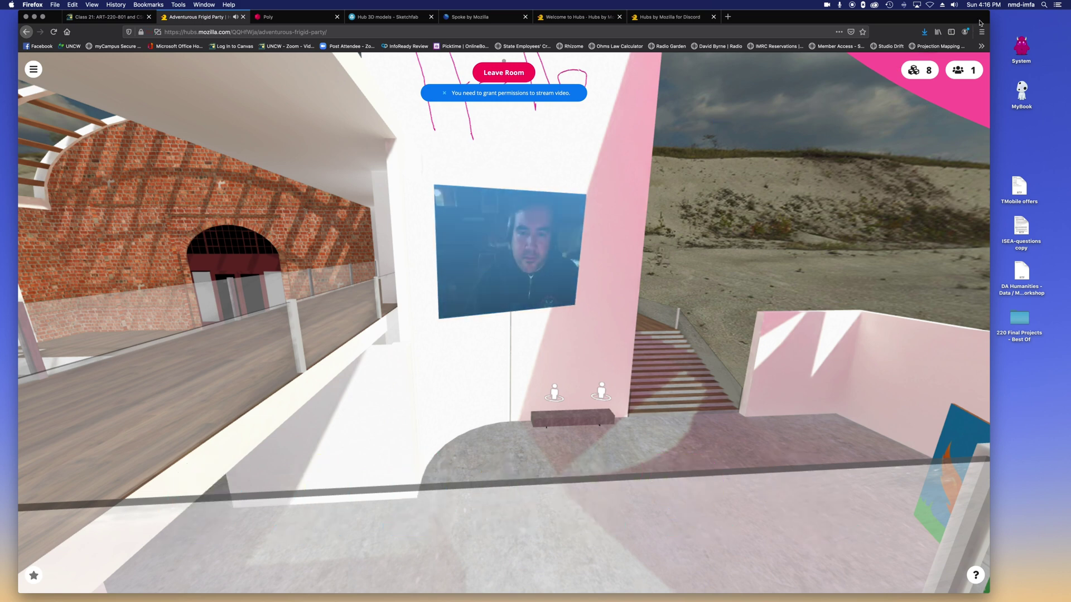
pyautogui.press('space')
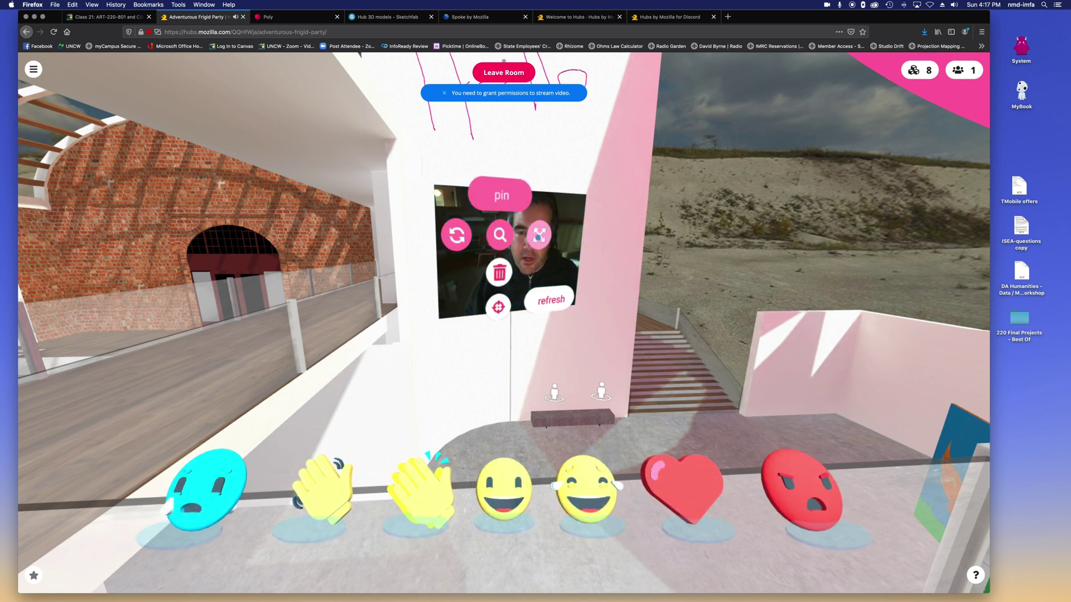
pyautogui.press('space')
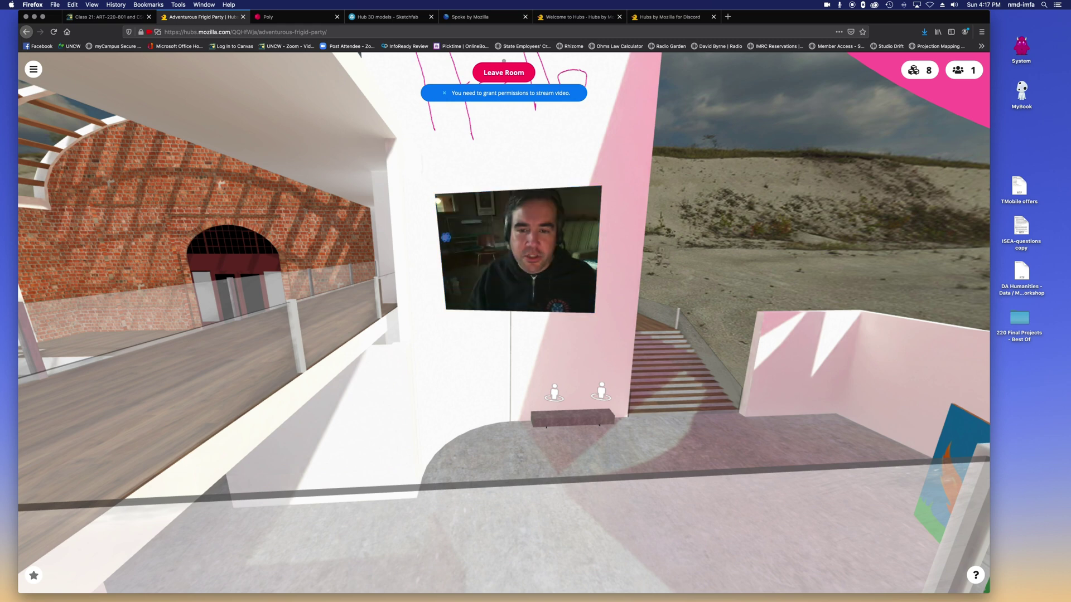
# Inspect the webcam video through its object menu and bring up a larger view of it in front of the avatar
pyautogui.press('space')
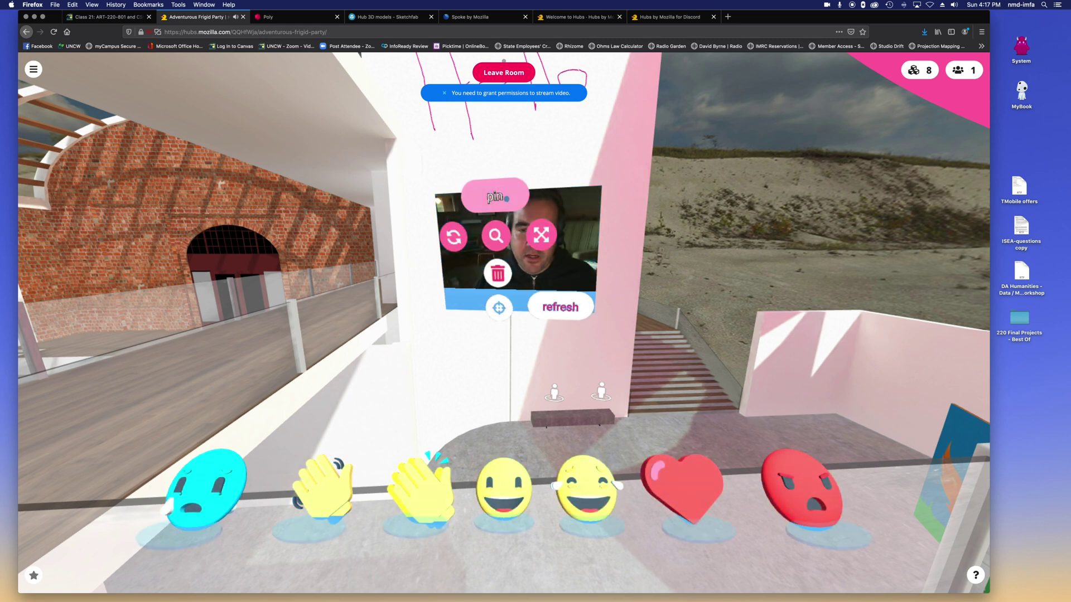
pyautogui.click(496, 235)
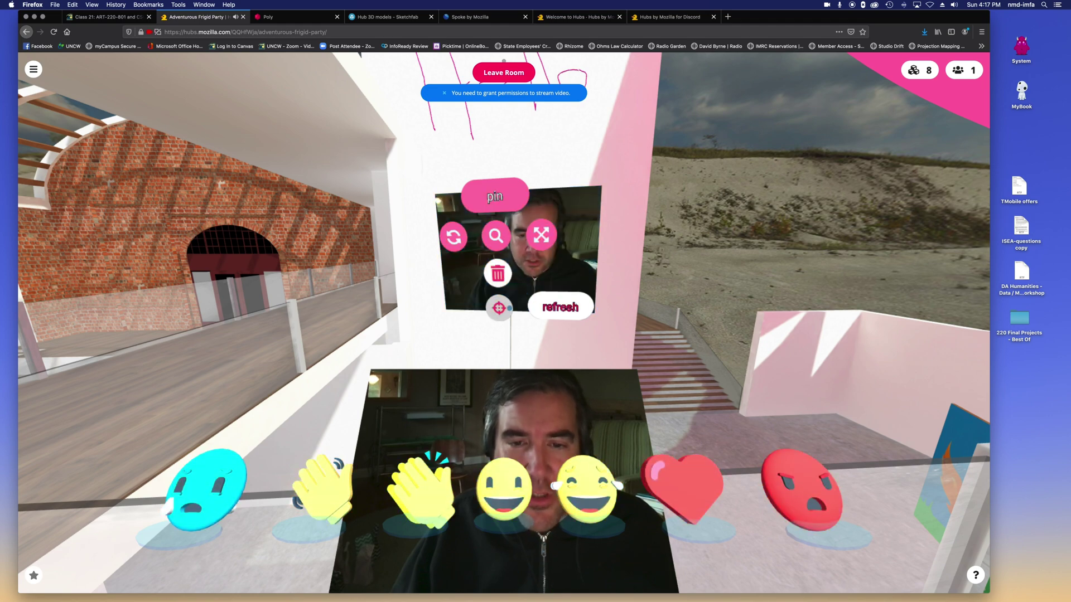
pyautogui.click(496, 236)
pyautogui.click(496, 235)
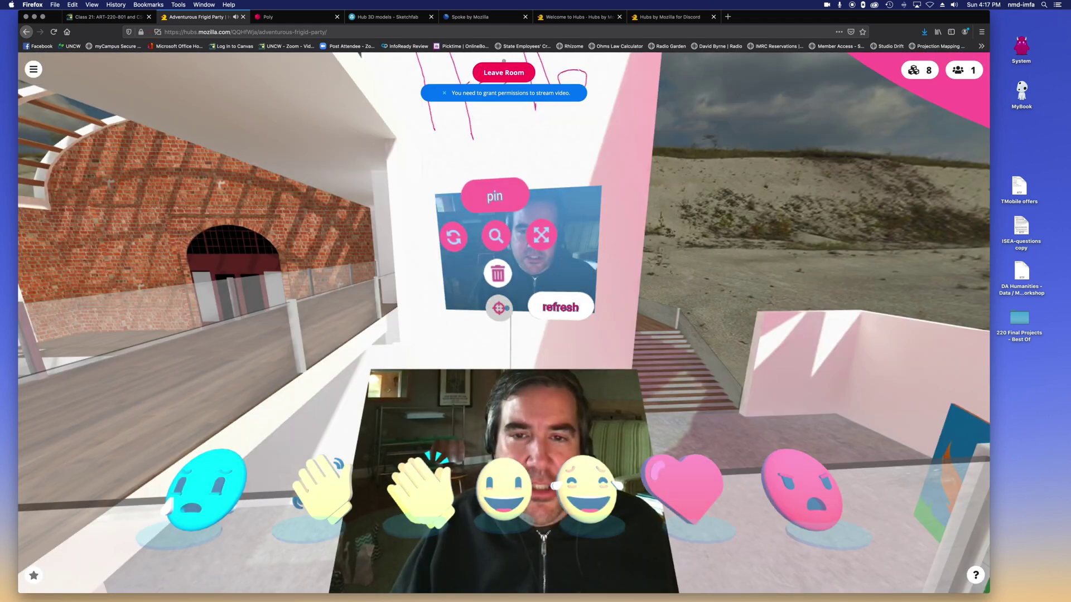
pyautogui.click(537, 310)
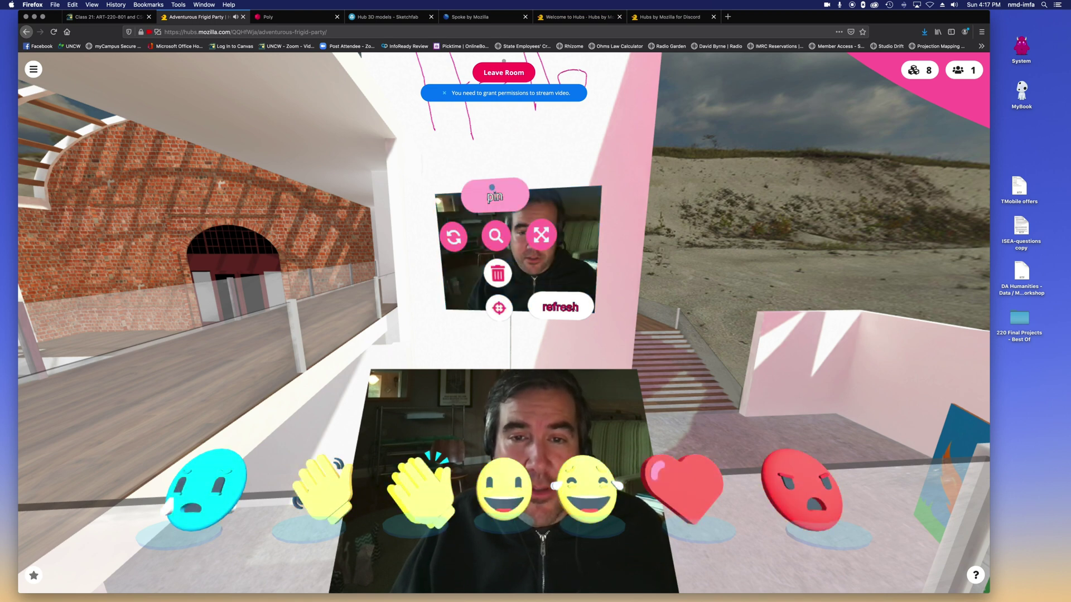
# Try to pin the webcam video in the room and dismiss the sign-in request
pyautogui.click(493, 196)
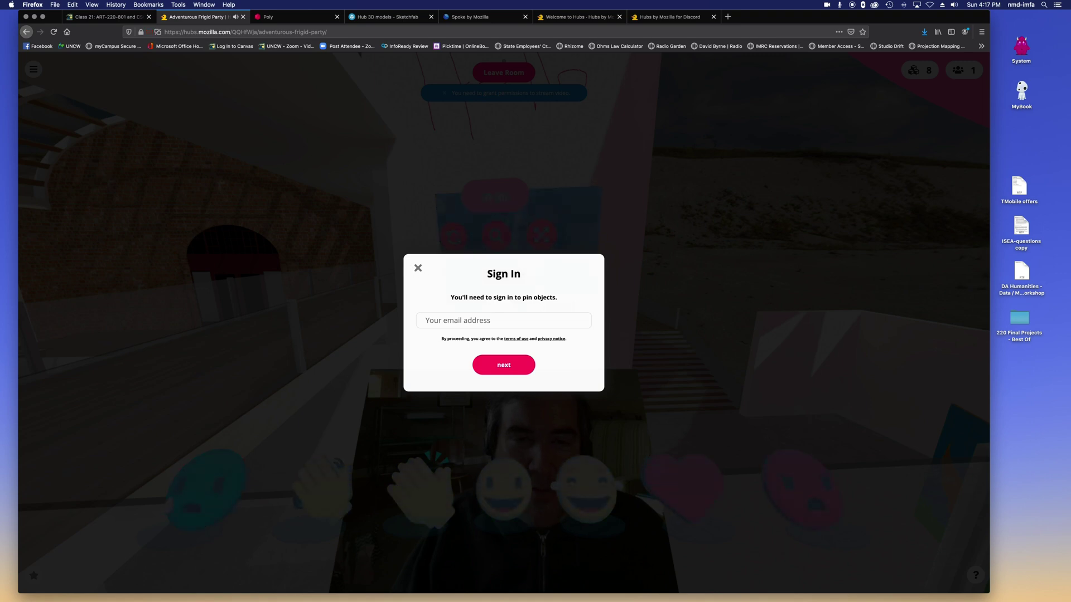
pyautogui.click(418, 268)
pyautogui.press('space')
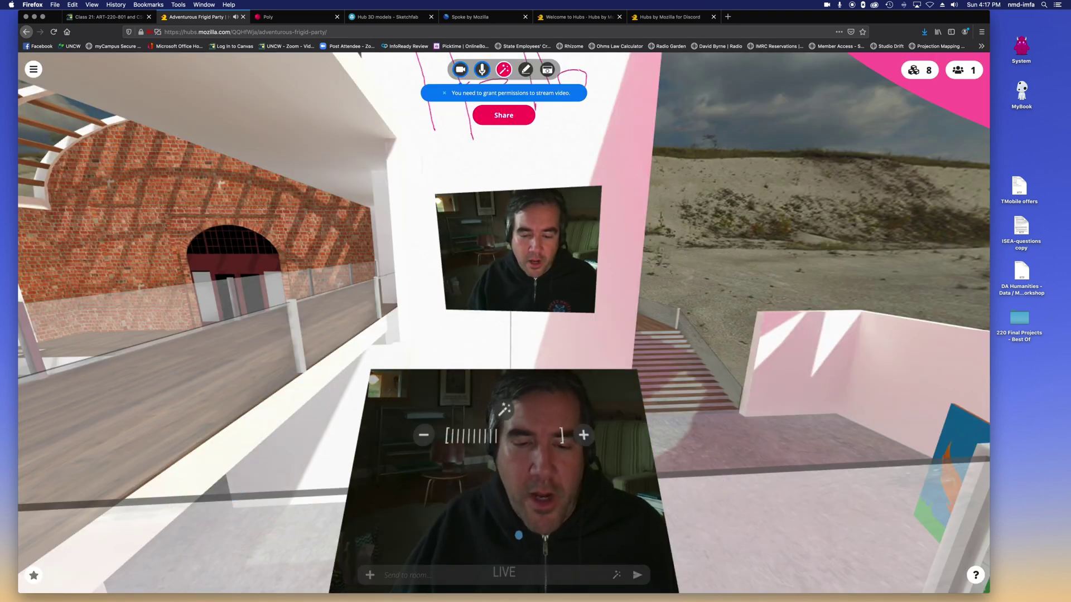
# Show the webcam video's object menu with the emoji reactions and release clapping-hands emojis into the room
pyautogui.moveTo(669, 550); pyautogui.dragTo(729, 525)
pyautogui.moveTo(569, 453)
pyautogui.press('space')
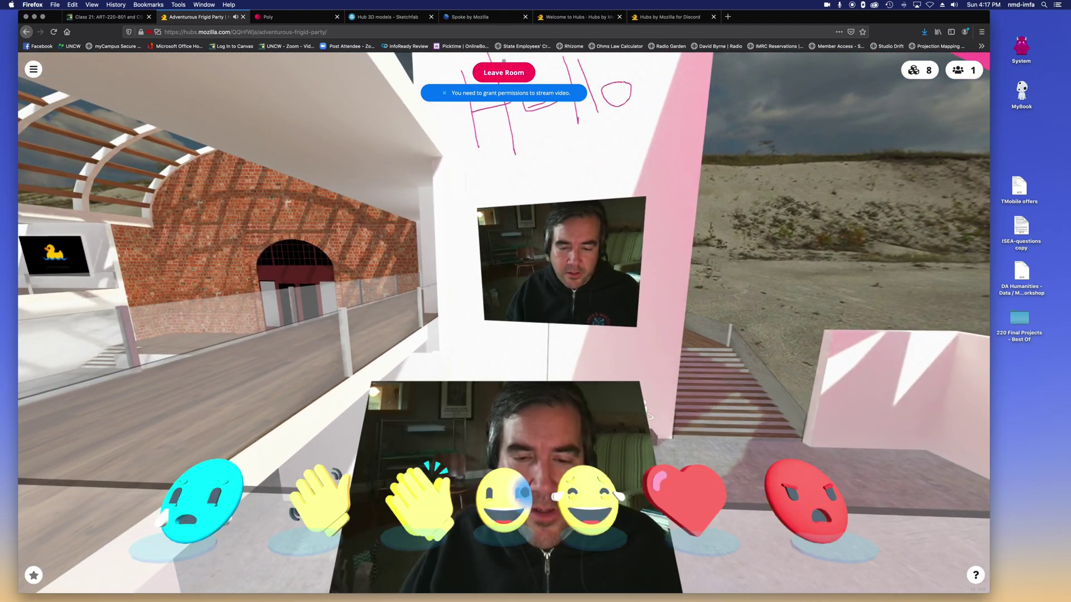
pyautogui.press('space')
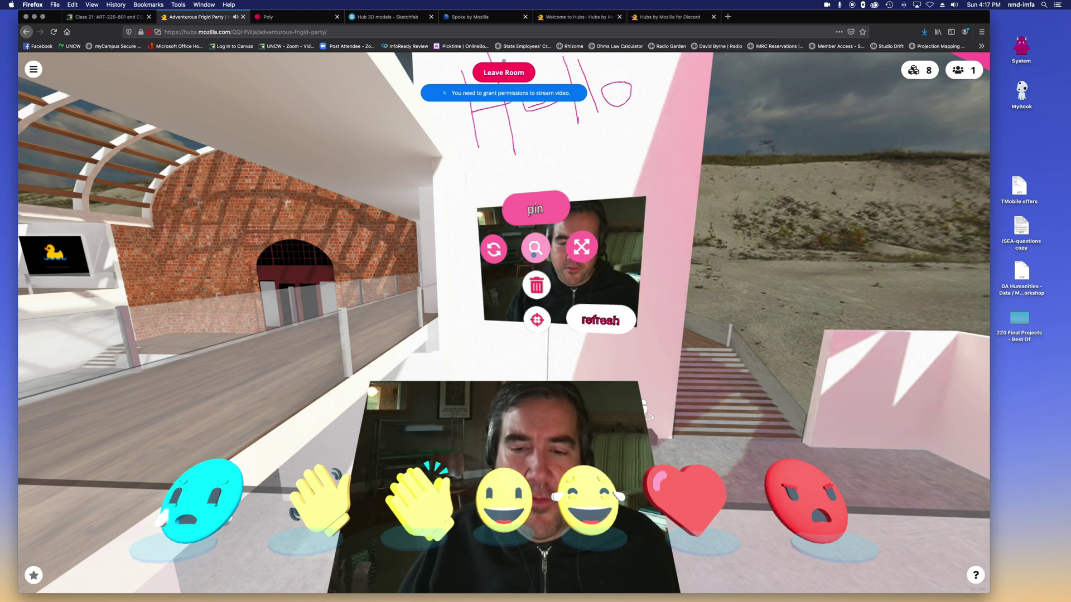
pyautogui.press('space')
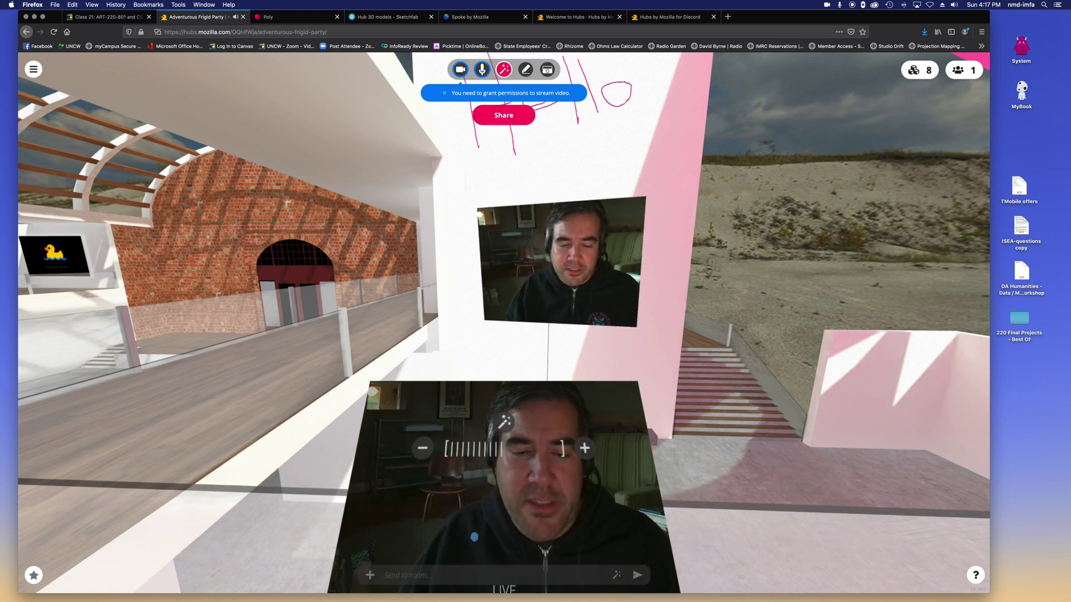
pyautogui.press('space')
pyautogui.moveTo(476, 519); pyautogui.dragTo(536, 515)
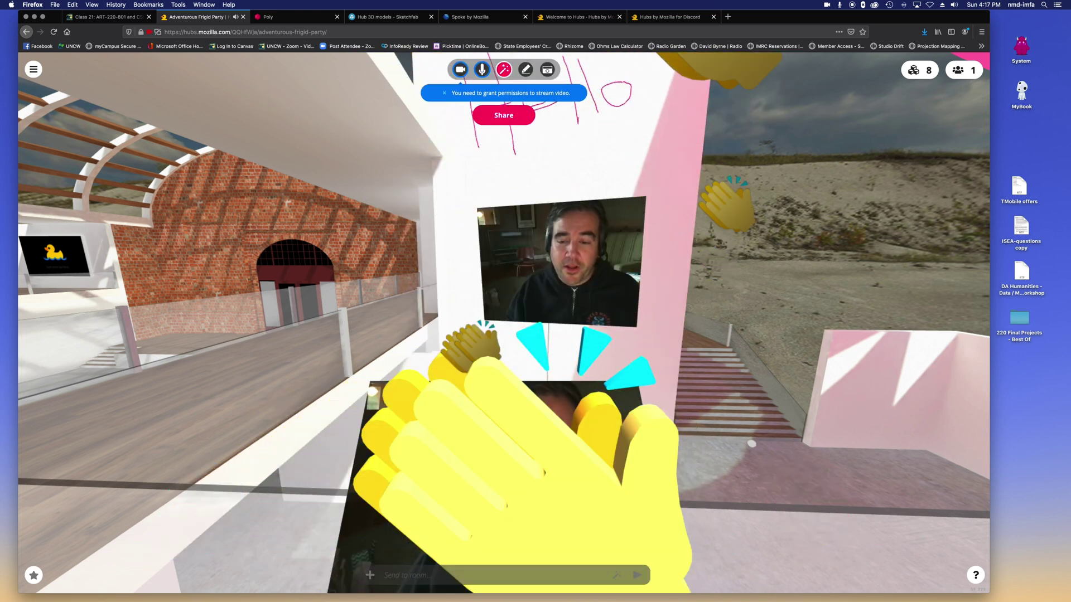
# Reposition the webcam video on the white wall using its object menu and dismiss the sign-in request
pyautogui.moveTo(720, 455); pyautogui.dragTo(887, 586)
pyautogui.click(521, 389)
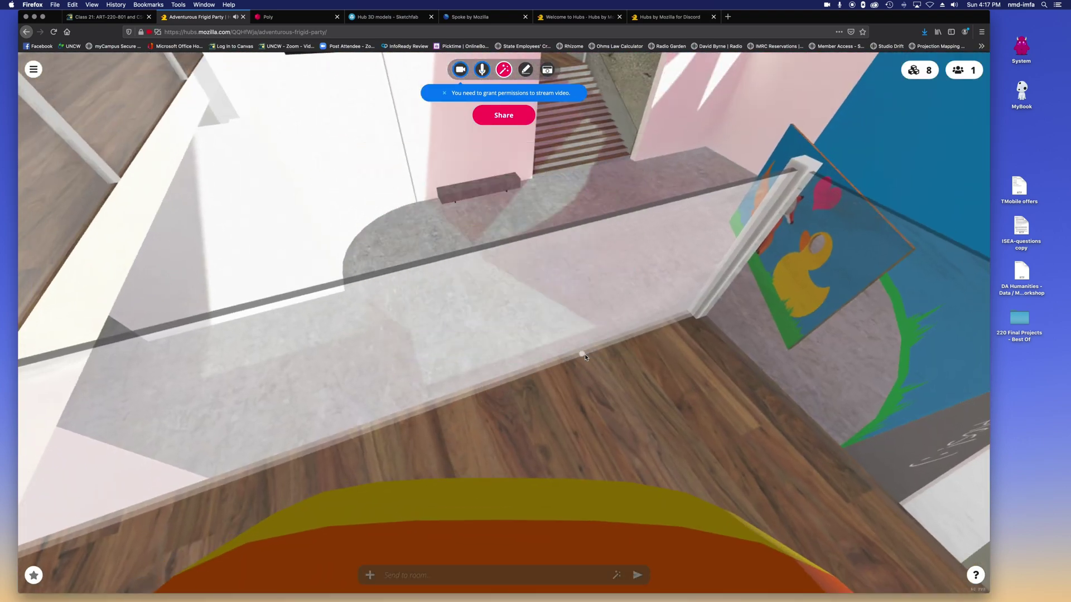
pyautogui.moveTo(586, 357); pyautogui.dragTo(527, 268)
pyautogui.press('space')
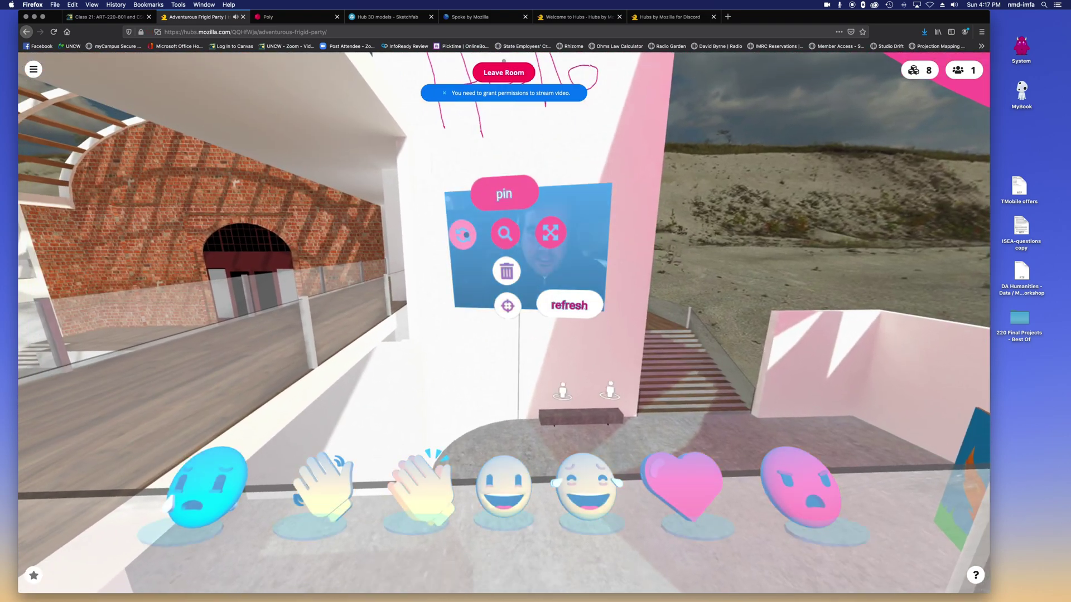
pyautogui.click(551, 232)
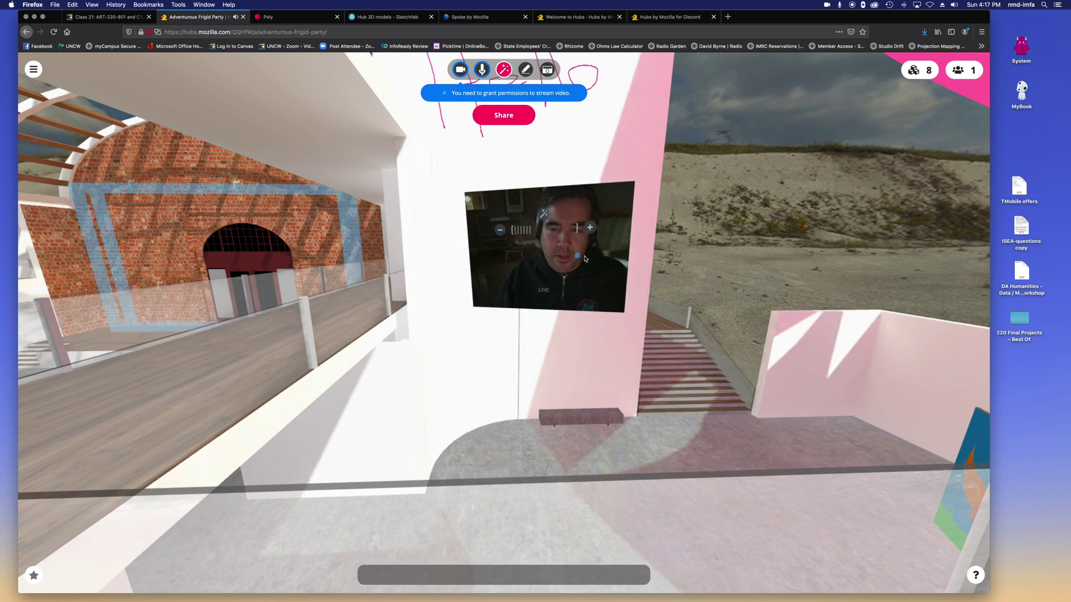
pyautogui.click(528, 267)
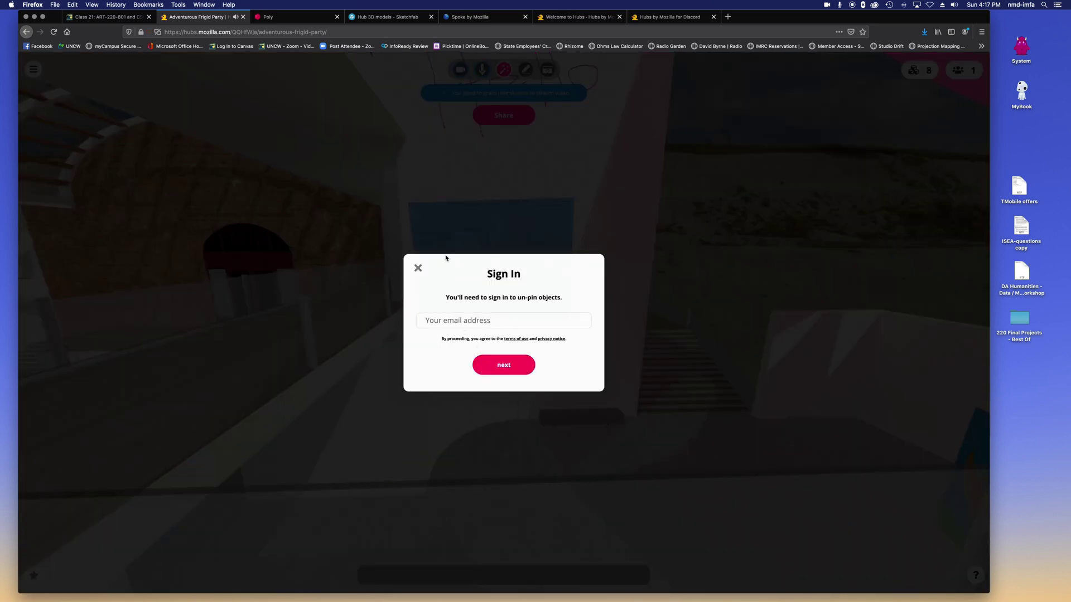
pyautogui.click(418, 268)
# Walk the avatar along the deck and view the webcam video from the side with the blue mural
pyautogui.moveTo(418, 269); pyautogui.dragTo(260, 449)
pyautogui.press('w')
pyautogui.press('w')
pyautogui.moveTo(547, 389); pyautogui.dragTo(721, 381)
pyautogui.moveTo(846, 390); pyautogui.dragTo(862, 347)
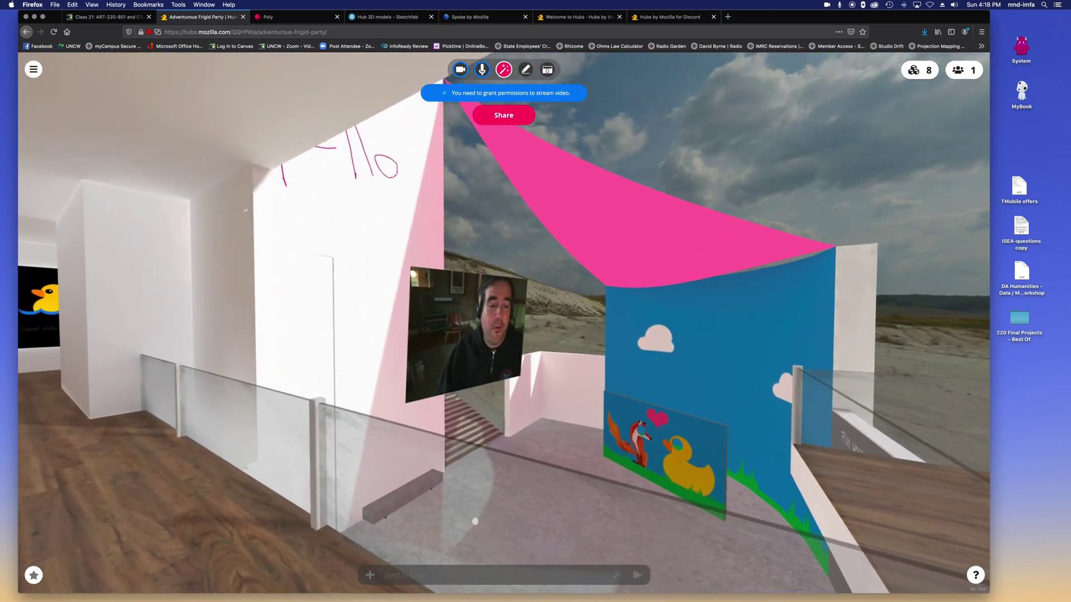
# Walk the avatar into the covered wooden walkway and back away to face the white wall and glass railing
pyautogui.moveTo(143, 389); pyautogui.dragTo(20, 410)
pyautogui.press('space')
pyautogui.press('w')
pyautogui.press('w')
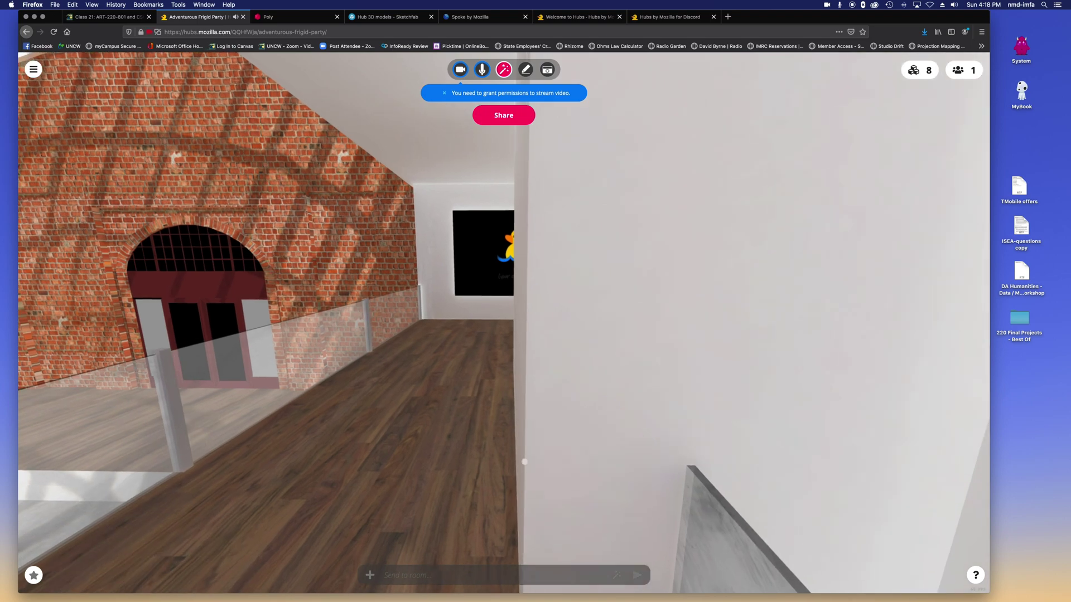
pyautogui.moveTo(525, 462); pyautogui.dragTo(830, 427)
pyautogui.press('s')
pyautogui.press('s')
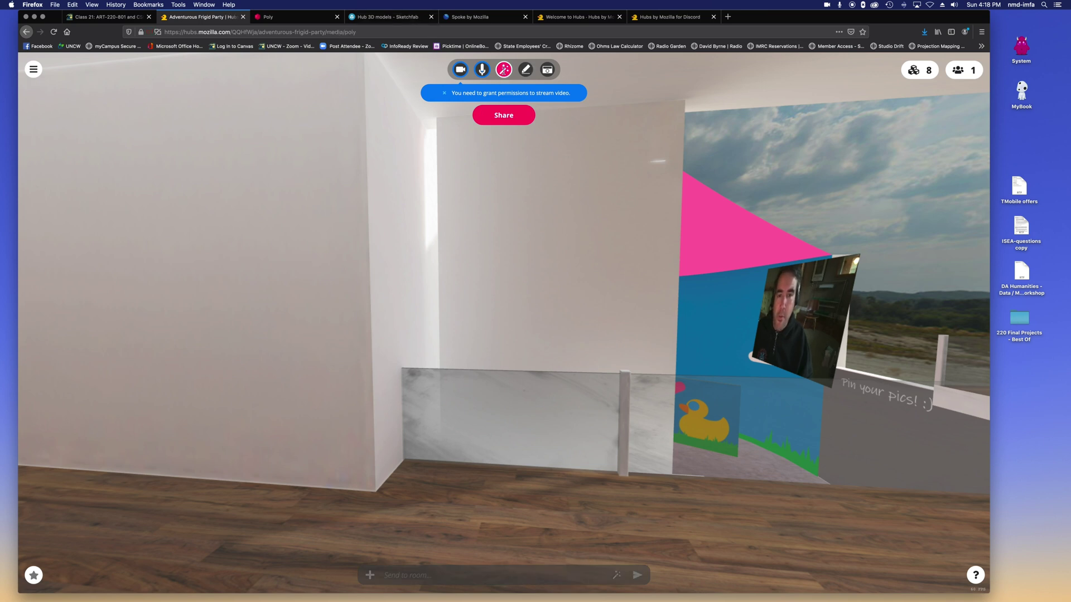
# Add the Gislinge Viking Boat from the featured Sketchfab models to the room
pyautogui.click(504, 70)
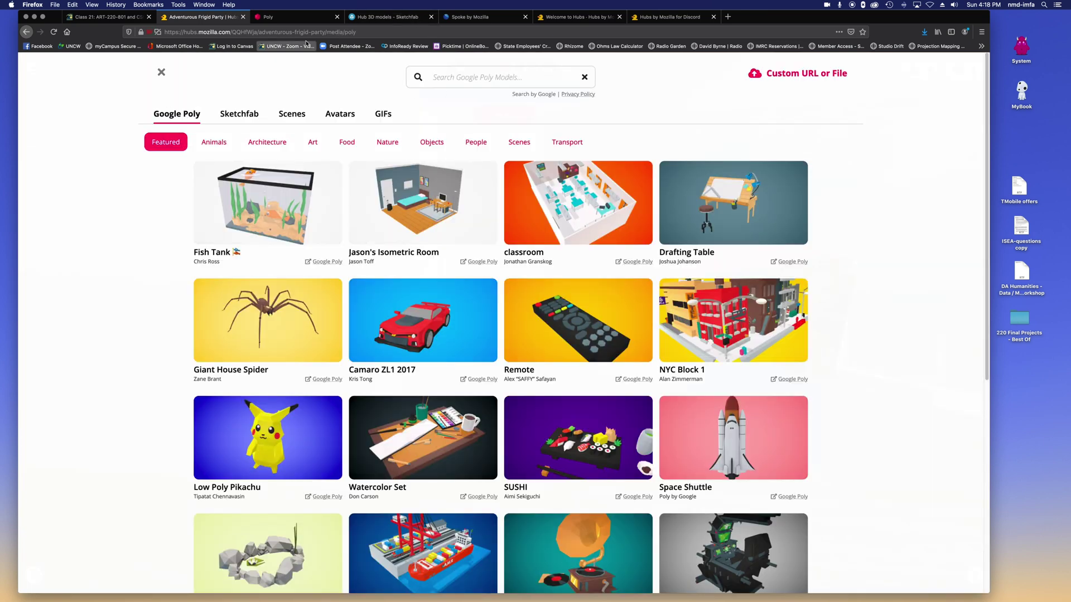
pyautogui.click(162, 74)
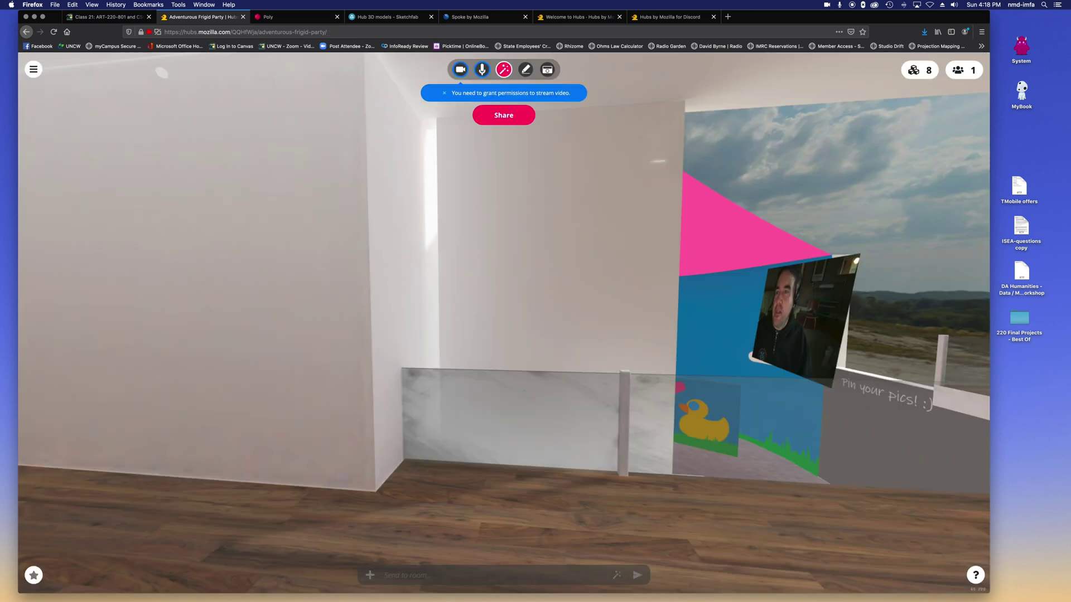
pyautogui.click(504, 70)
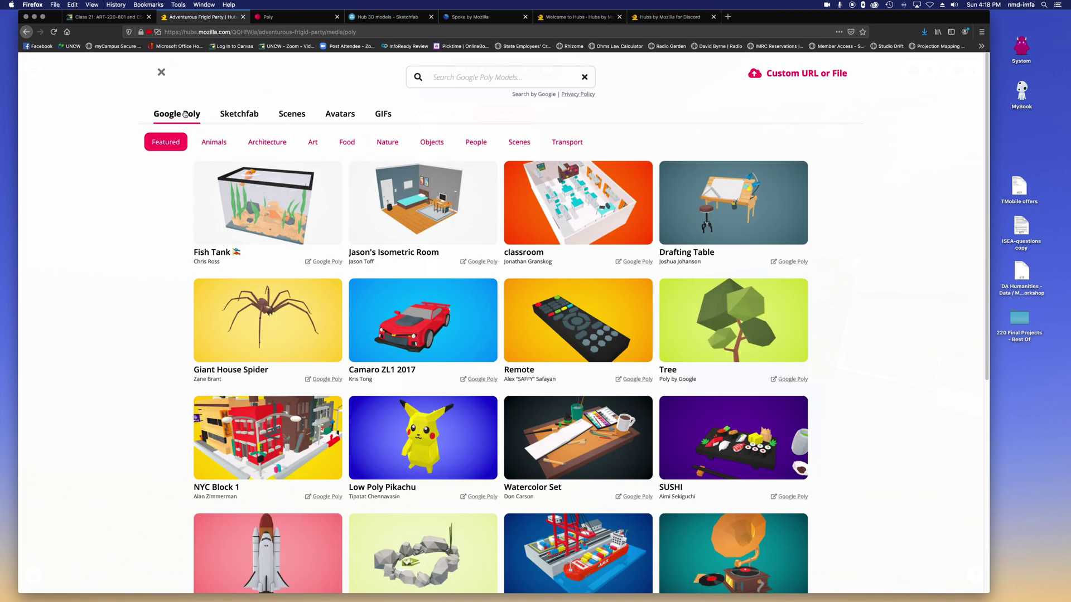
pyautogui.click(254, 114)
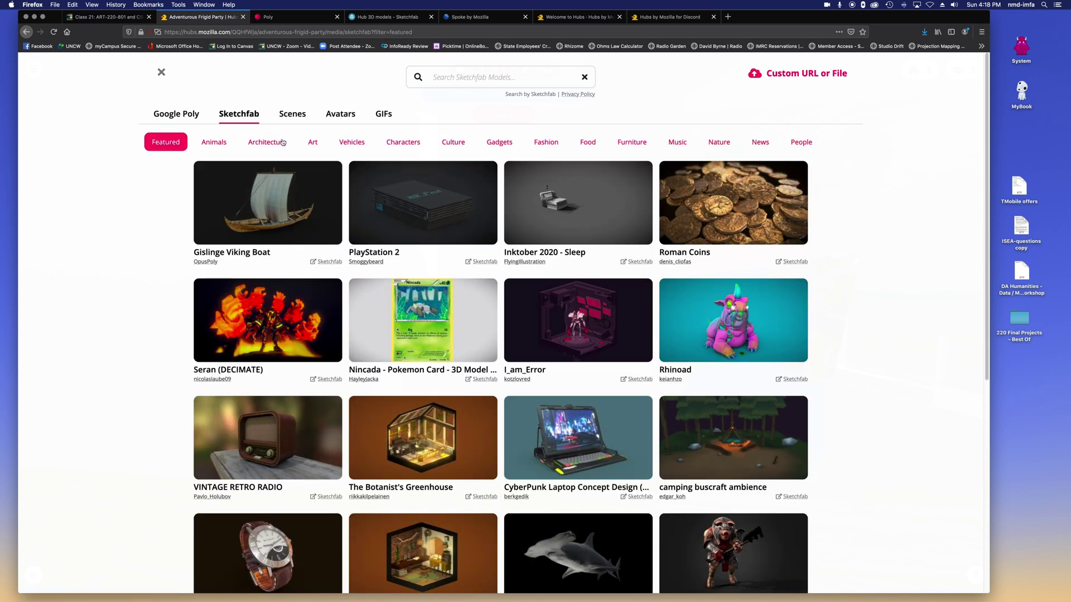
pyautogui.click(261, 216)
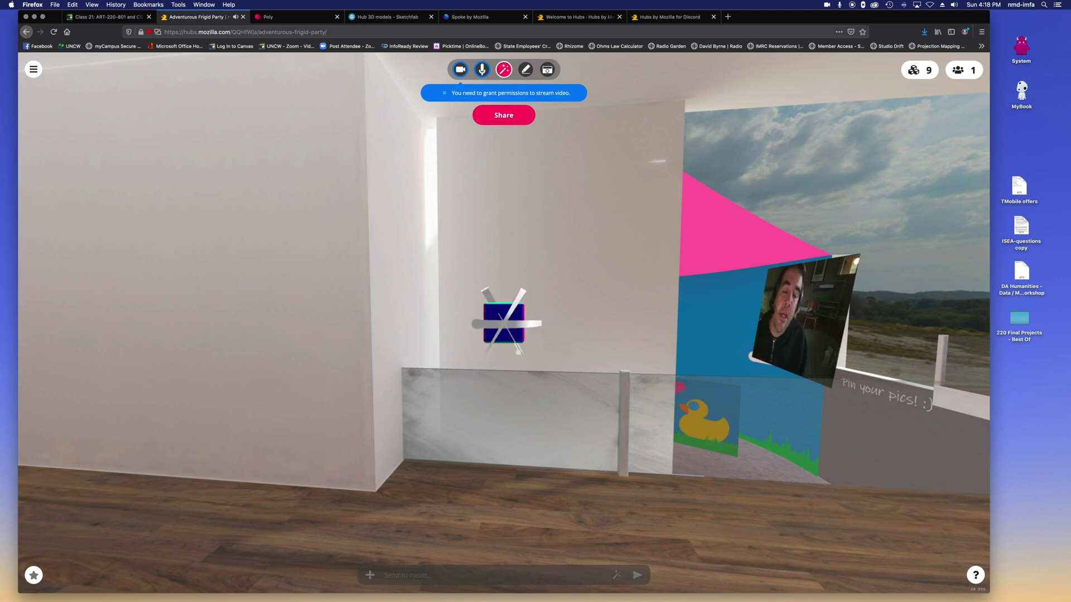
# Move the small Viking boat down the wooden walkway, in front of the duck screen
pyautogui.moveTo(517, 360); pyautogui.dragTo(246, 463)
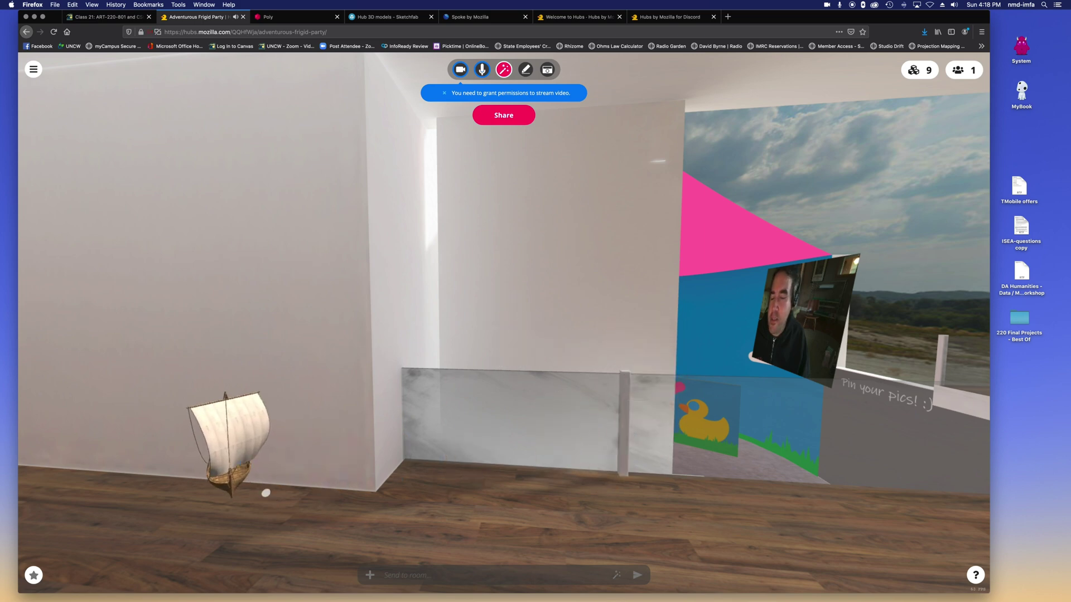
pyautogui.moveTo(266, 499); pyautogui.dragTo(104, 484)
pyautogui.moveTo(622, 481); pyautogui.dragTo(590, 461)
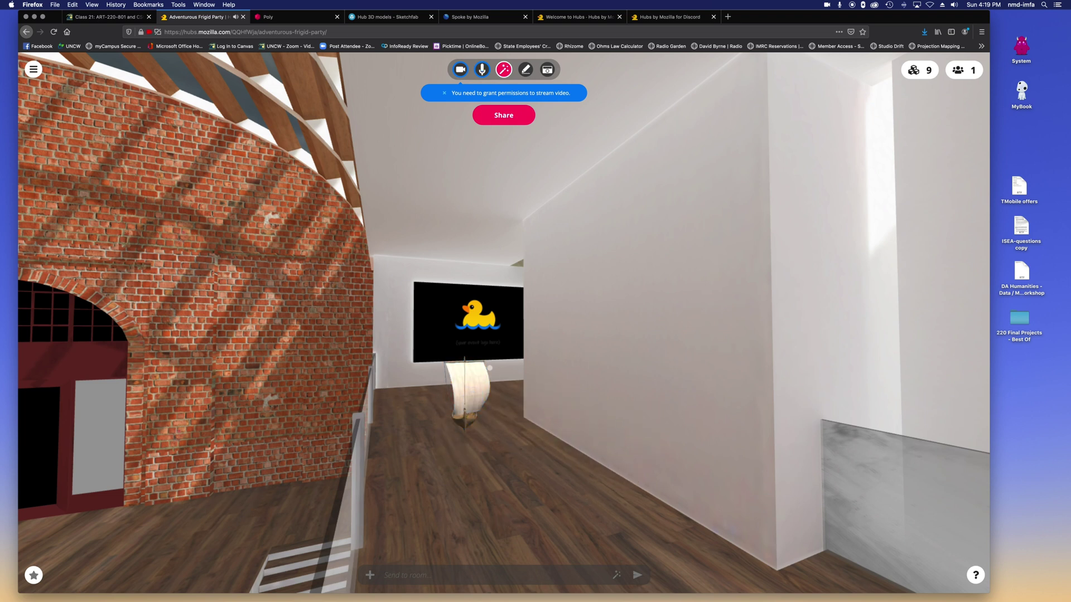
# Scale the Viking boat up to a large size and position it above the wooden platform by the arched brick doorway
pyautogui.press('space')
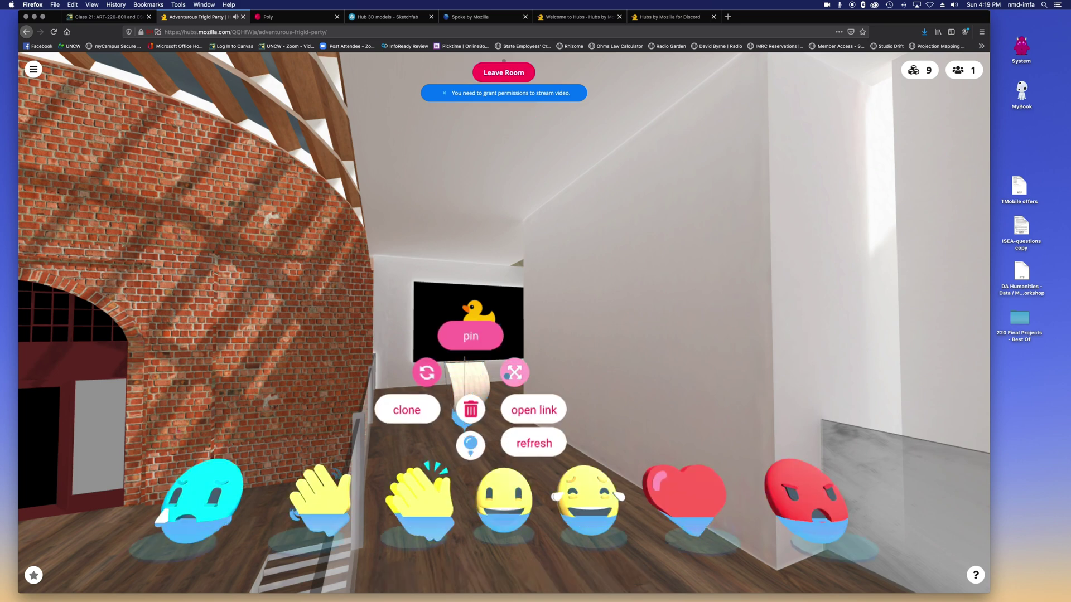
pyautogui.moveTo(514, 372); pyautogui.dragTo(933, 164)
pyautogui.press('space')
pyautogui.moveTo(442, 349); pyautogui.dragTo(145, 308)
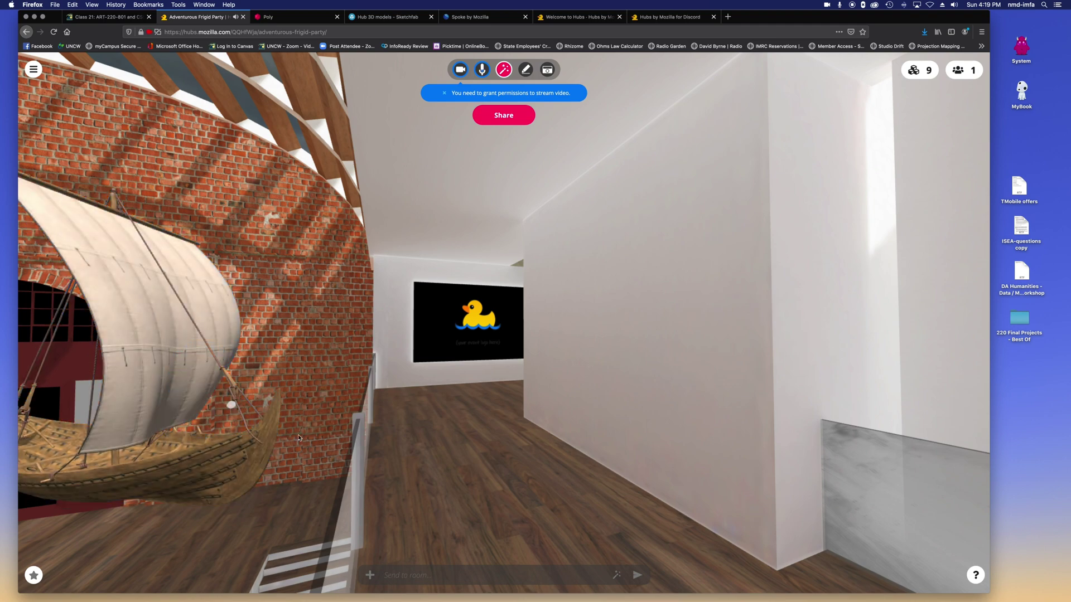
pyautogui.moveTo(356, 451); pyautogui.dragTo(215, 444)
pyautogui.moveTo(514, 397); pyautogui.dragTo(422, 474)
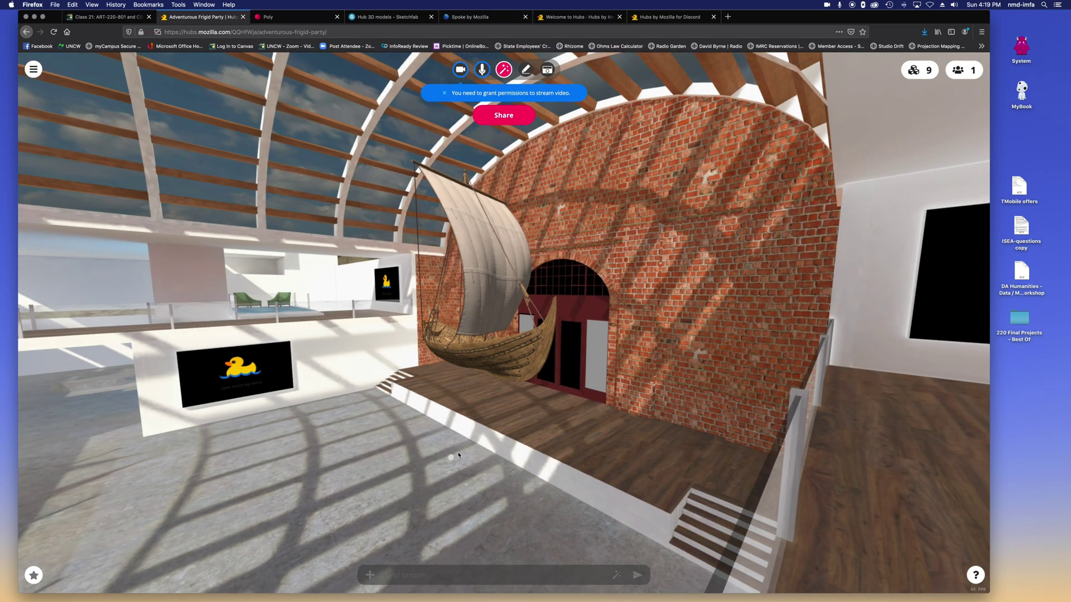
# Add the GIF of the laughing flower-faced cartoon sponge to the room, on the white wall beside the webcam video
pyautogui.moveTo(848, 462); pyautogui.dragTo(957, 397)
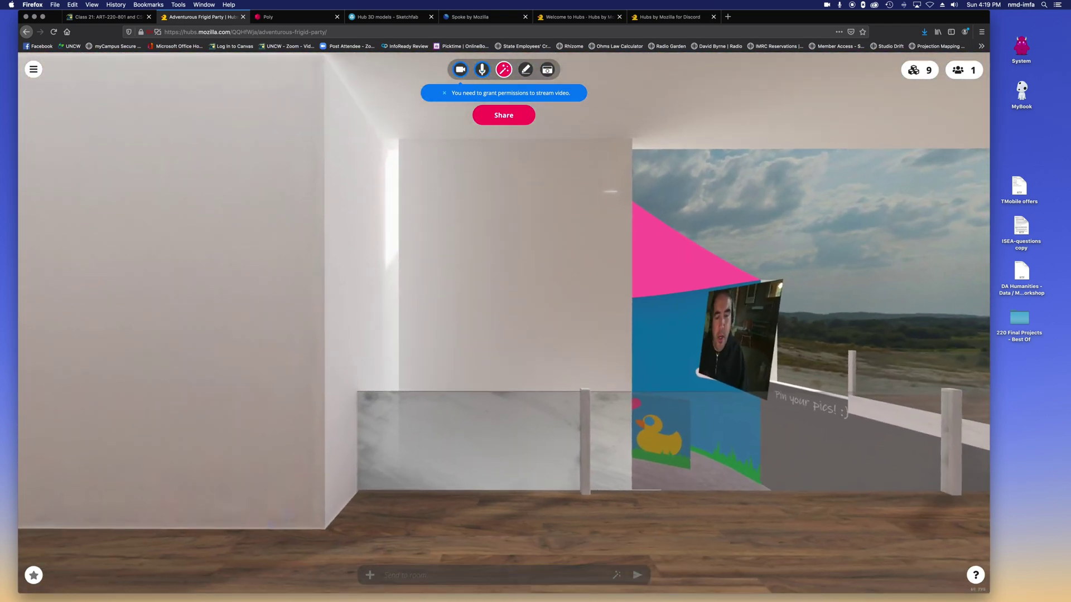
pyautogui.click(505, 70)
pyautogui.click(383, 114)
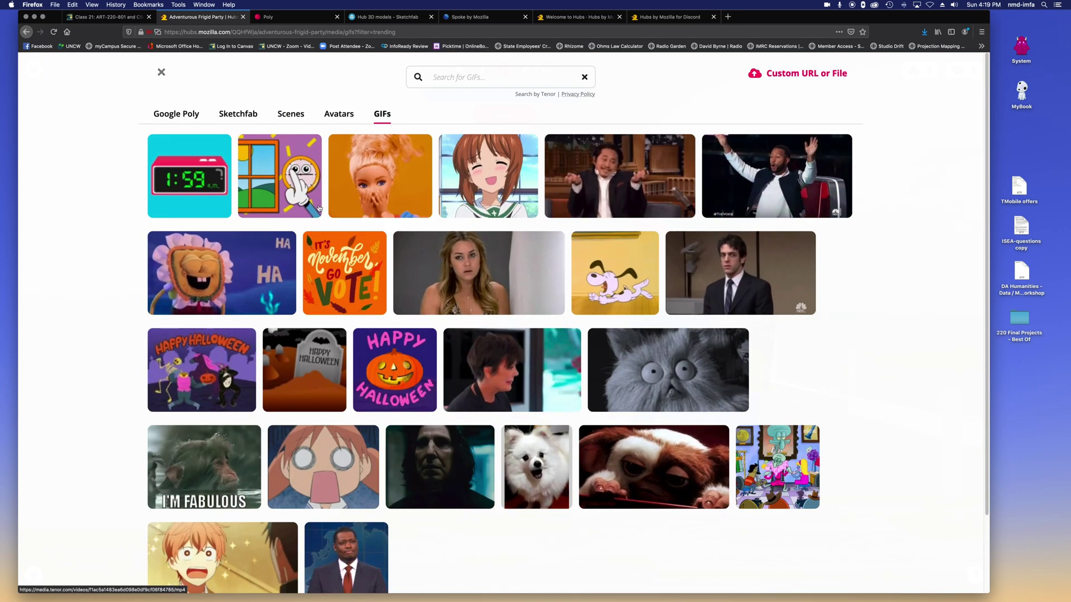
pyautogui.click(222, 273)
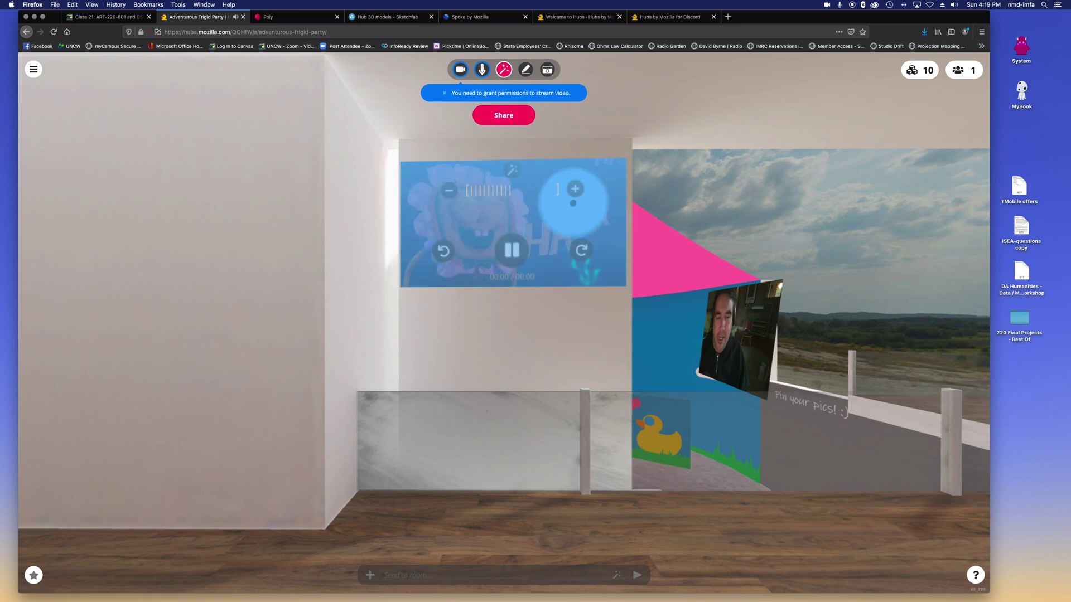
# Scale the laughing sponge GIF down slightly and rotate it until its mirrored side faces forward against the wall
pyautogui.press('Tab')
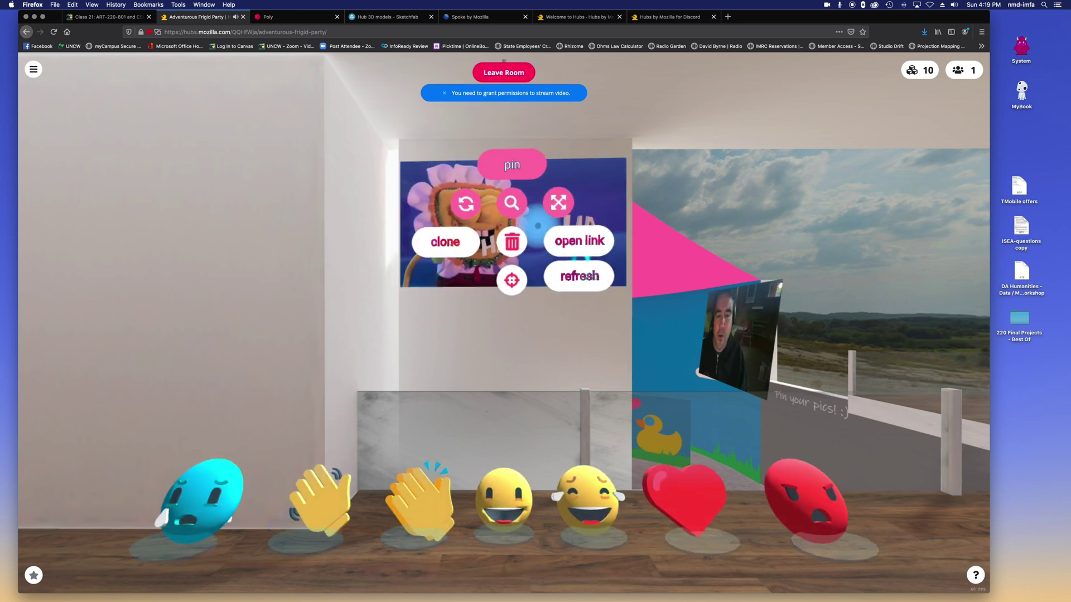
pyautogui.moveTo(566, 201); pyautogui.dragTo(555, 212)
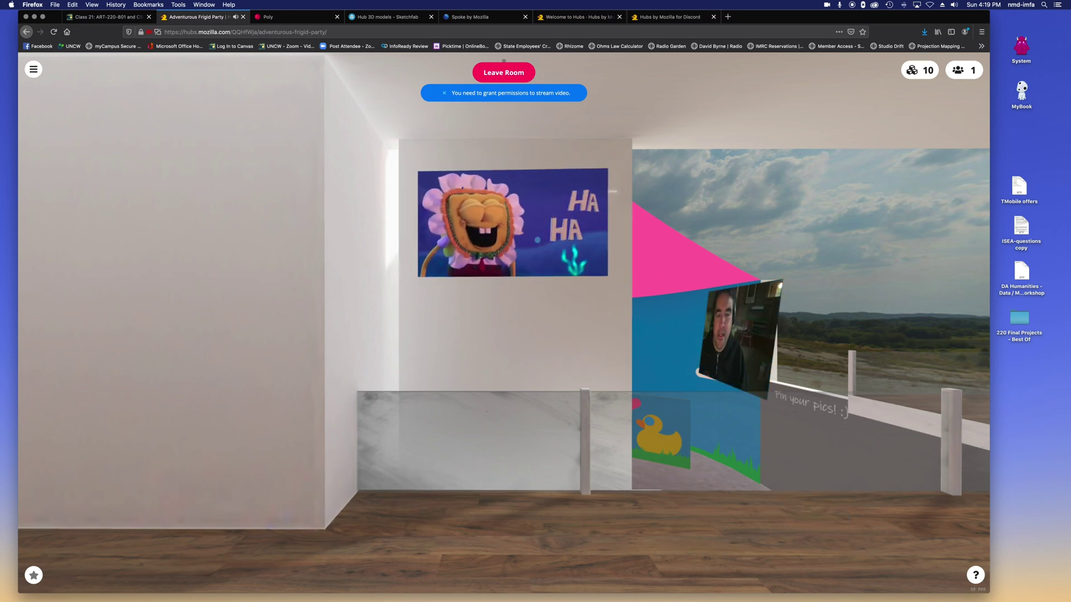
pyautogui.press('Tab')
pyautogui.press('Tab')
pyautogui.moveTo(469, 204); pyautogui.dragTo(473, 210)
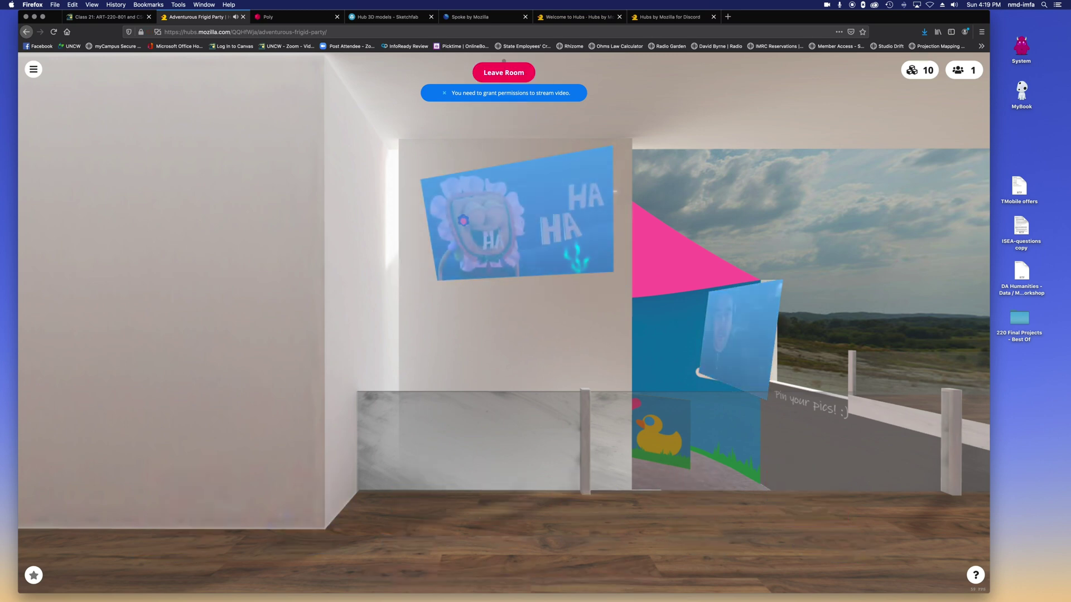
pyautogui.press('Tab')
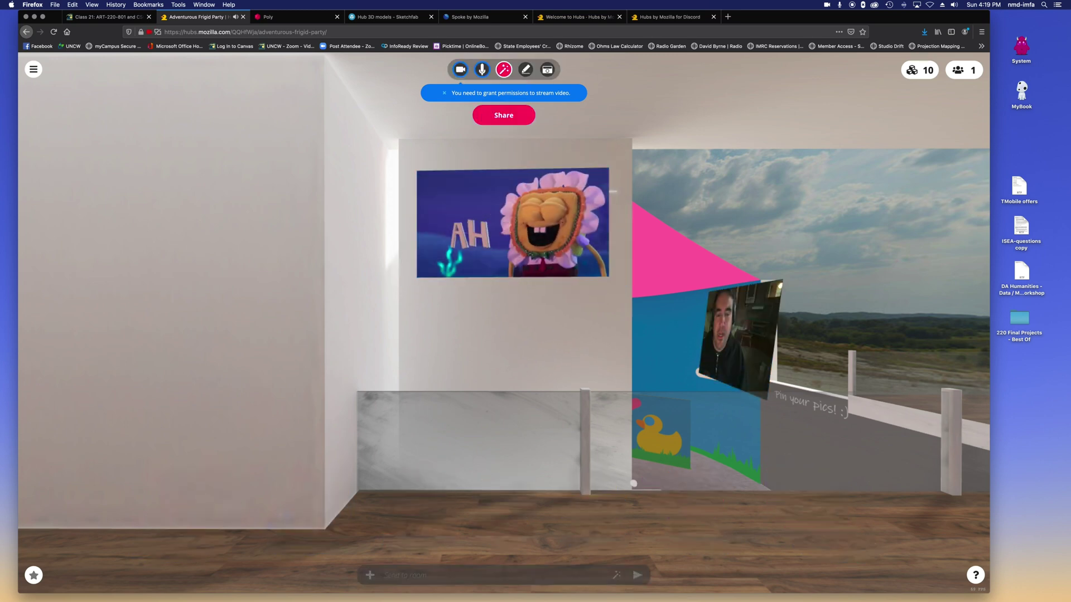
pyautogui.press('Tab')
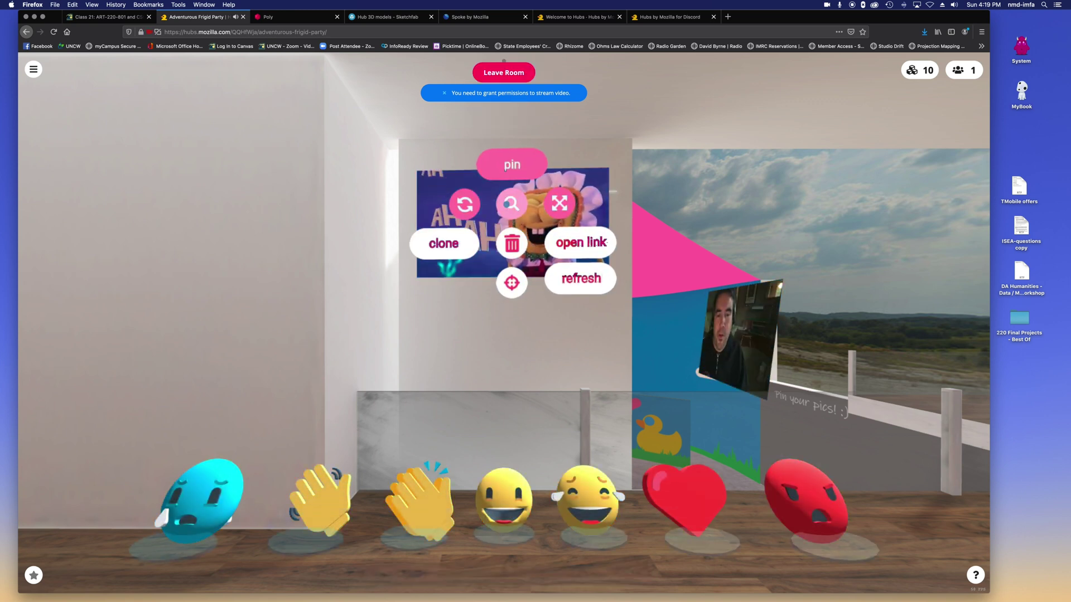
pyautogui.press('Tab')
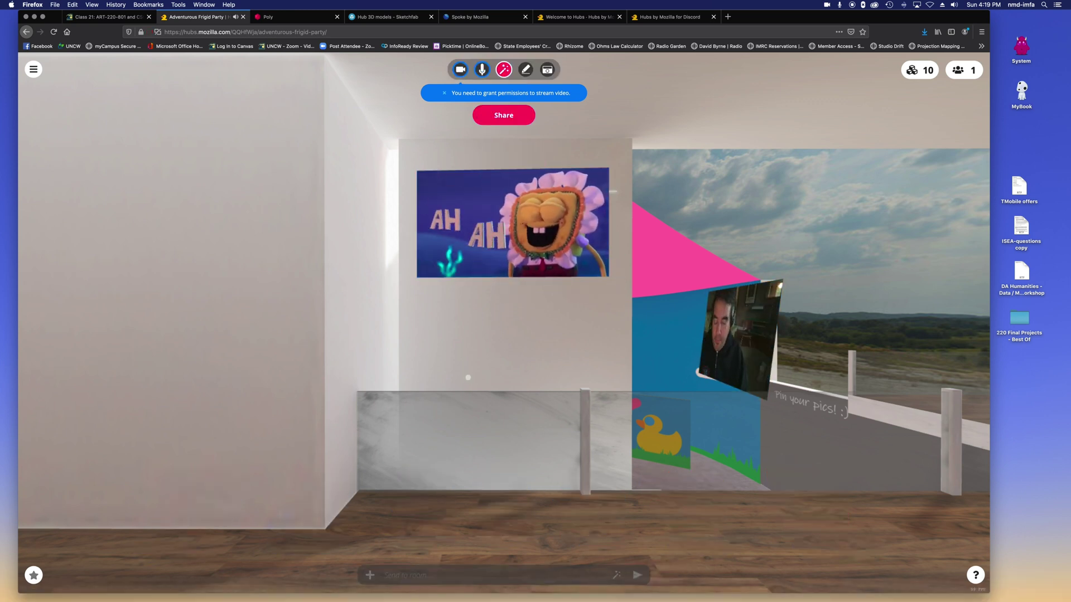
# Search for "google images" in a new browser tab and narrow the image results to the beautiful category
pyautogui.press('super+t')
pyautogui.write('google images')
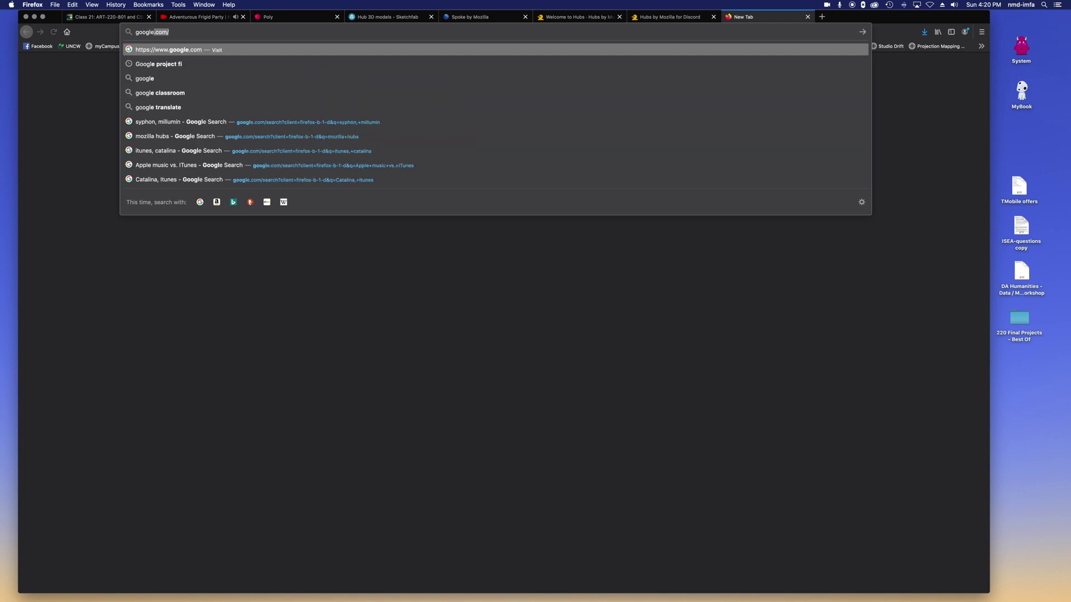
pyautogui.press('Return')
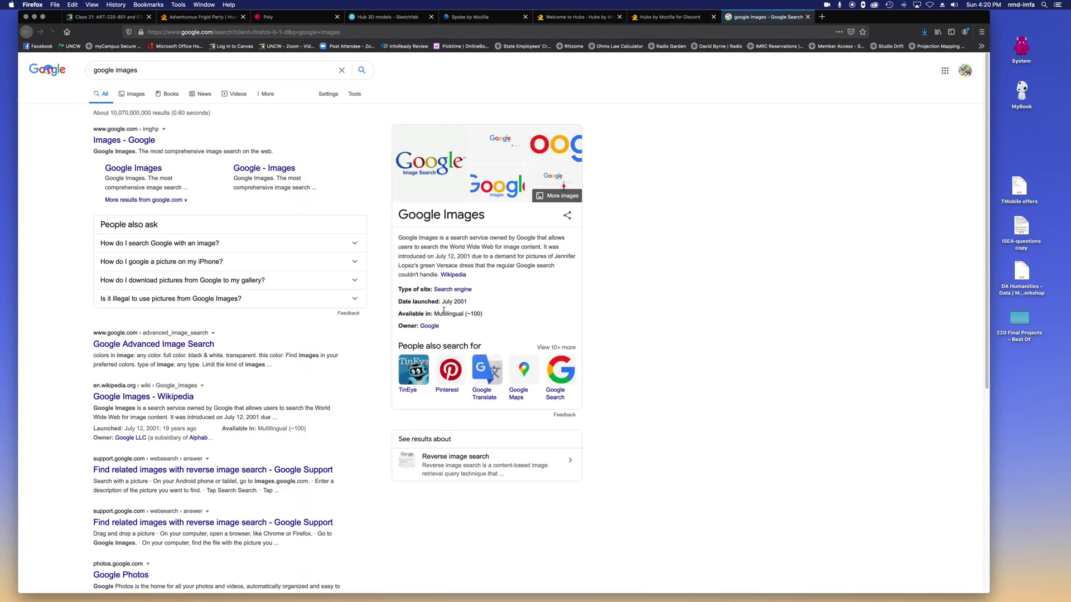
pyautogui.click(145, 94)
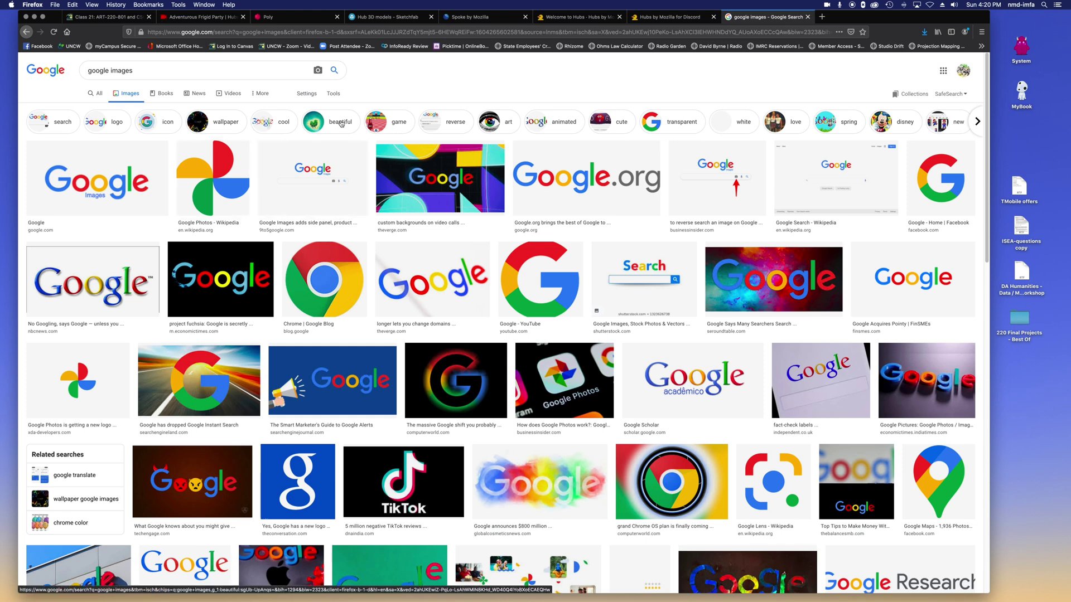
pyautogui.click(341, 123)
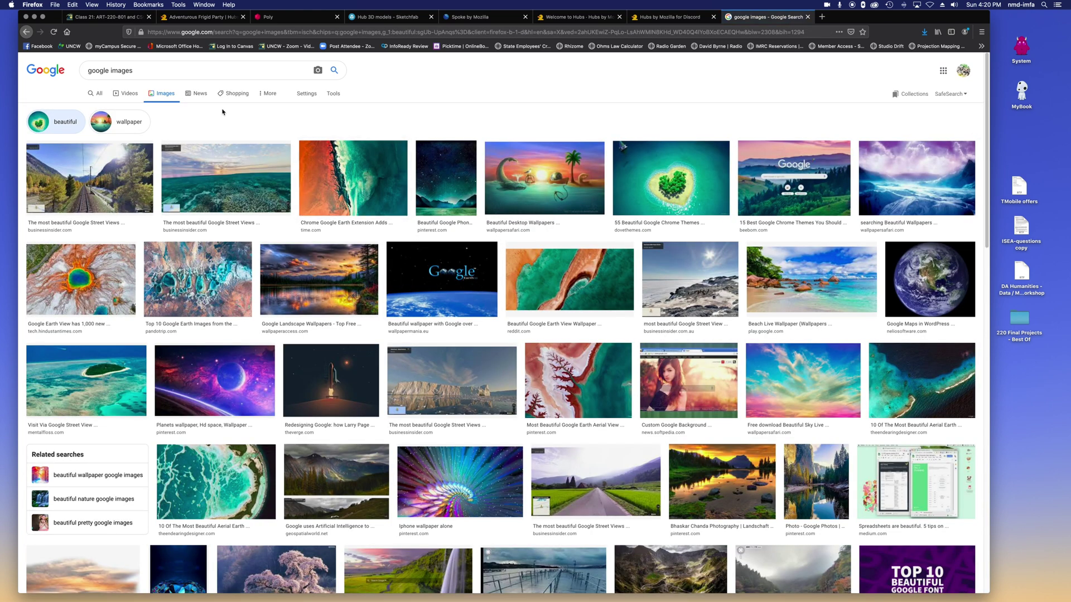
# Copy the share link of the Business Insider ocean reef image, then close the search tab and the Hubs Discord tab
pyautogui.click(223, 182)
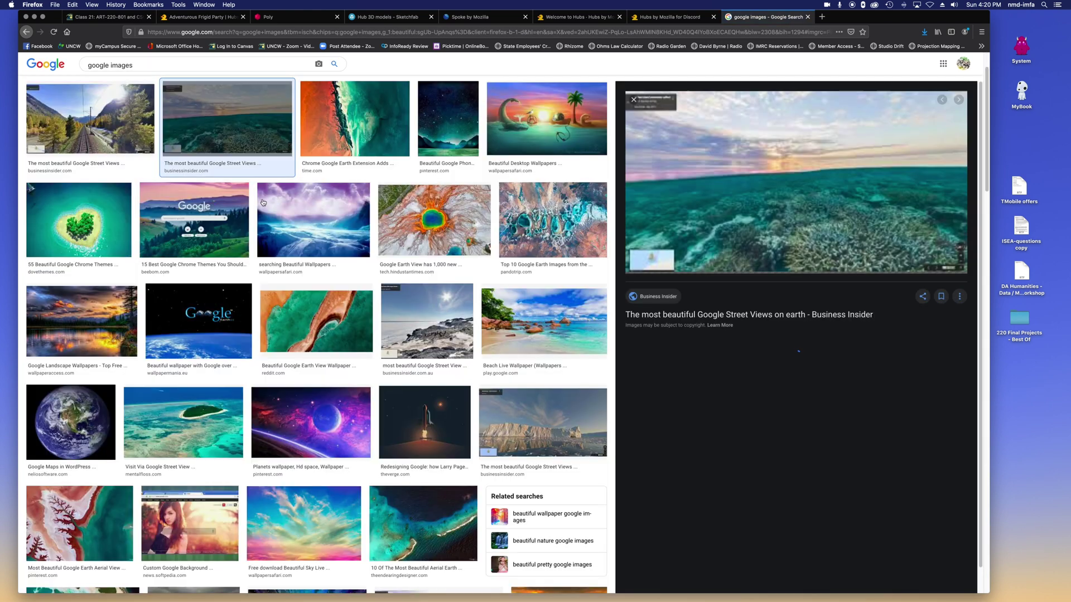
pyautogui.click(791, 220)
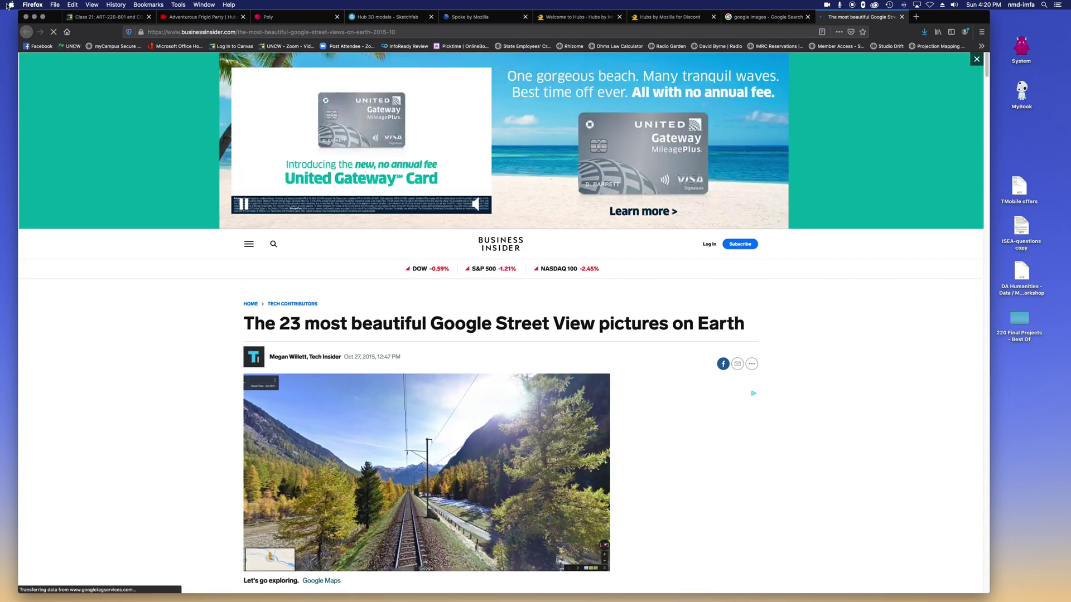
pyautogui.press('super+w')
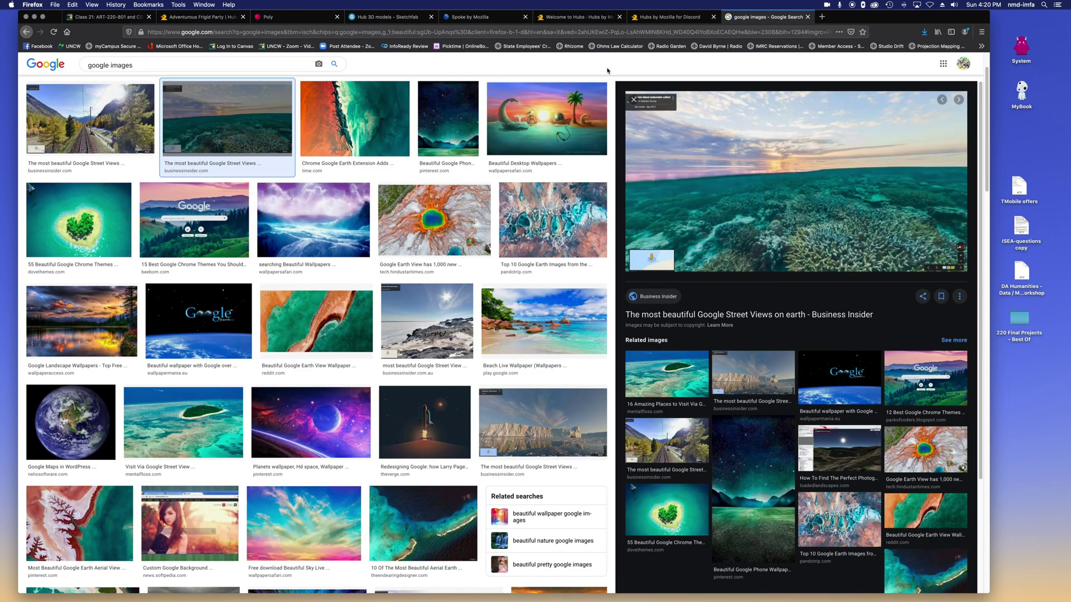
pyautogui.click(924, 298)
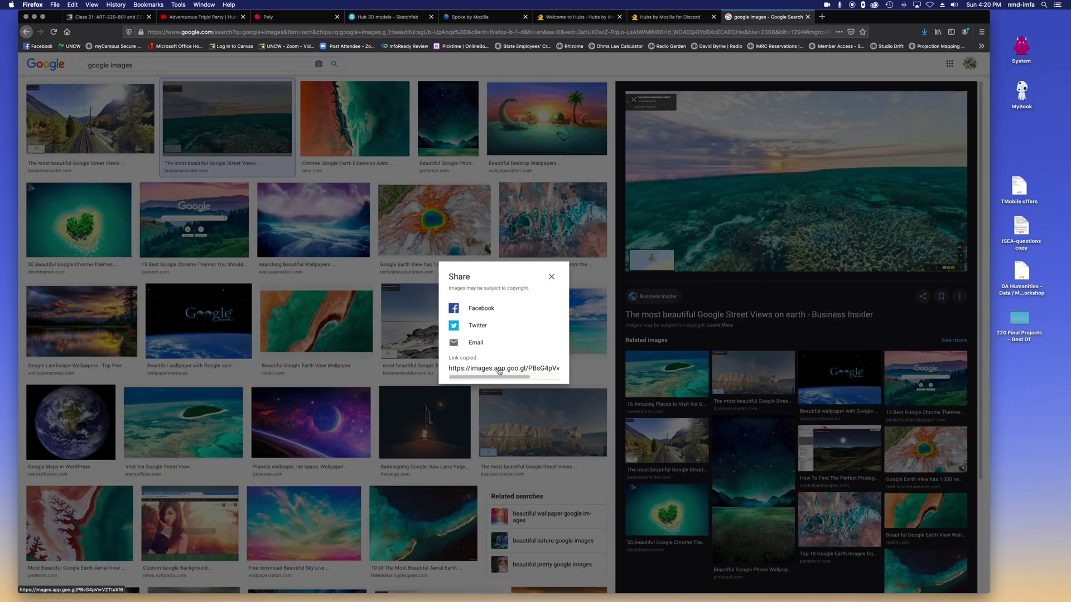
pyautogui.click(551, 276)
pyautogui.press('super+w')
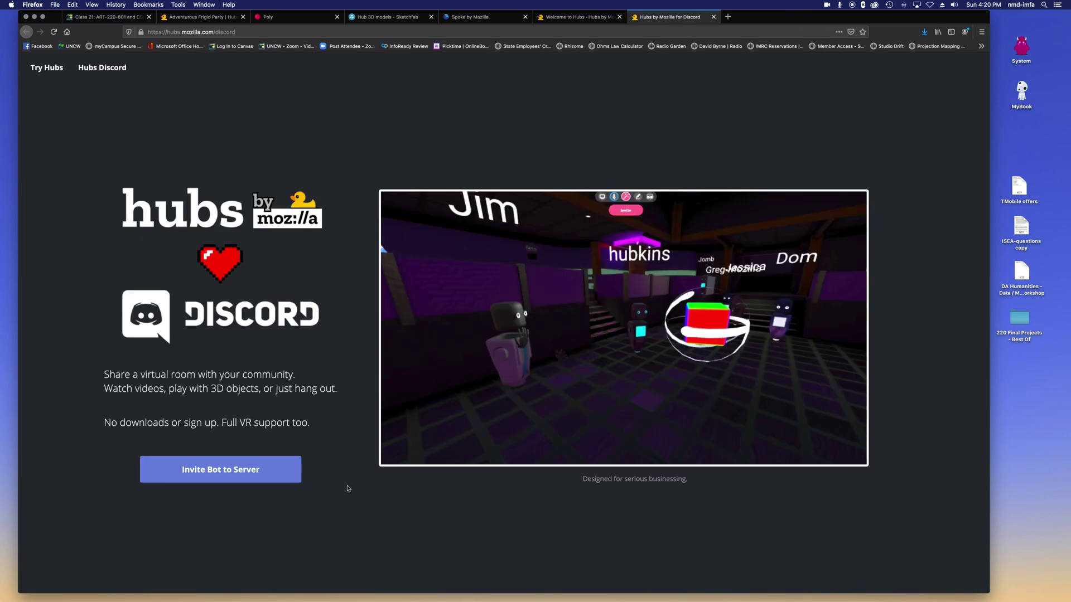
pyautogui.press('super+w')
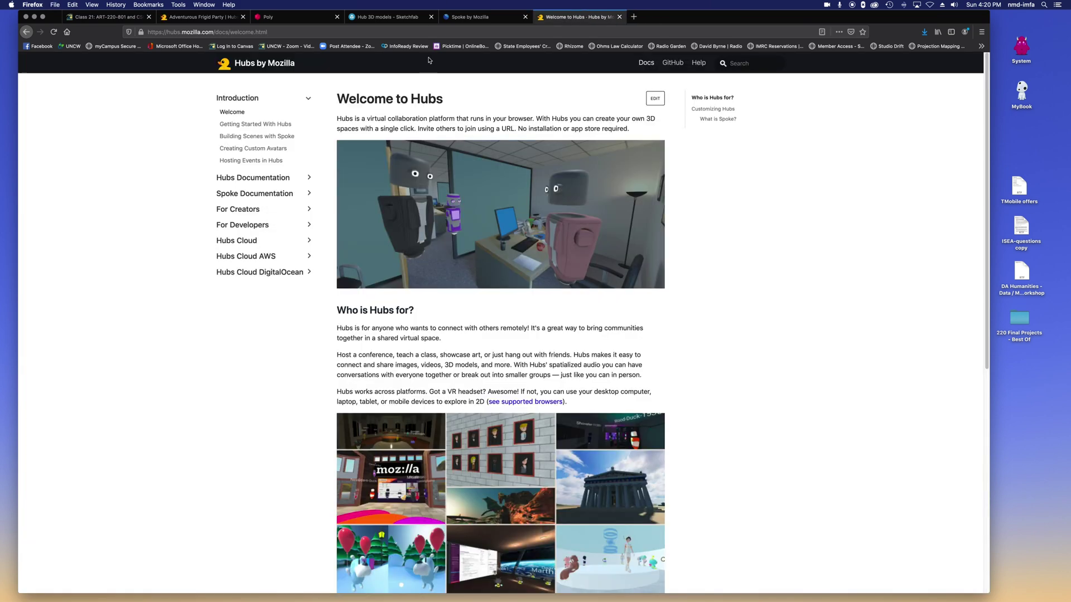
# Paste the copied image link into the Hubs room and place the resulting picture on the wall below the GIF
pyautogui.click(201, 18)
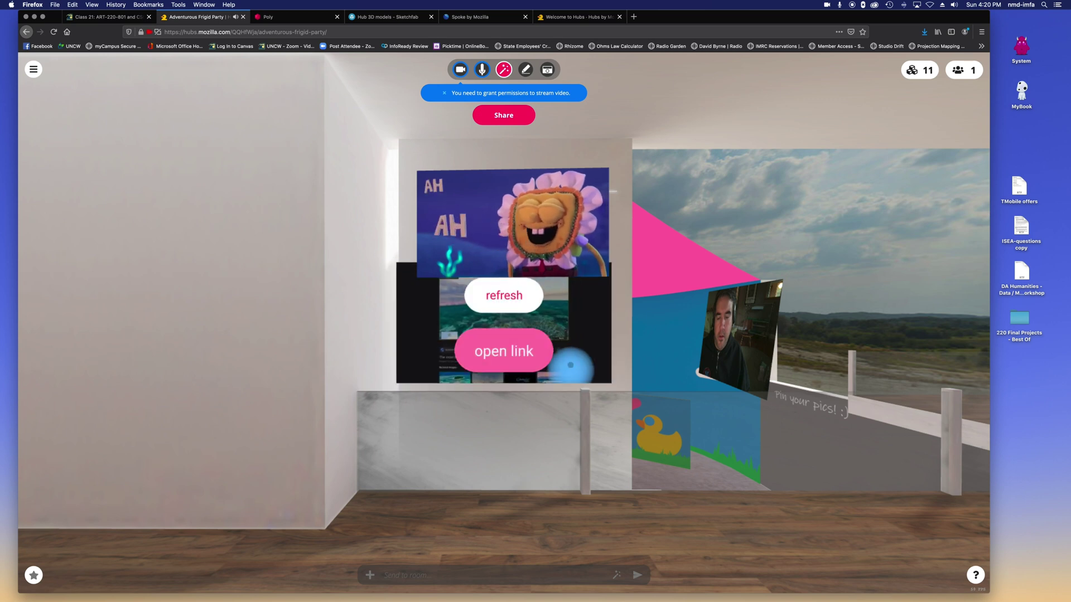
pyautogui.moveTo(544, 329); pyautogui.dragTo(532, 378)
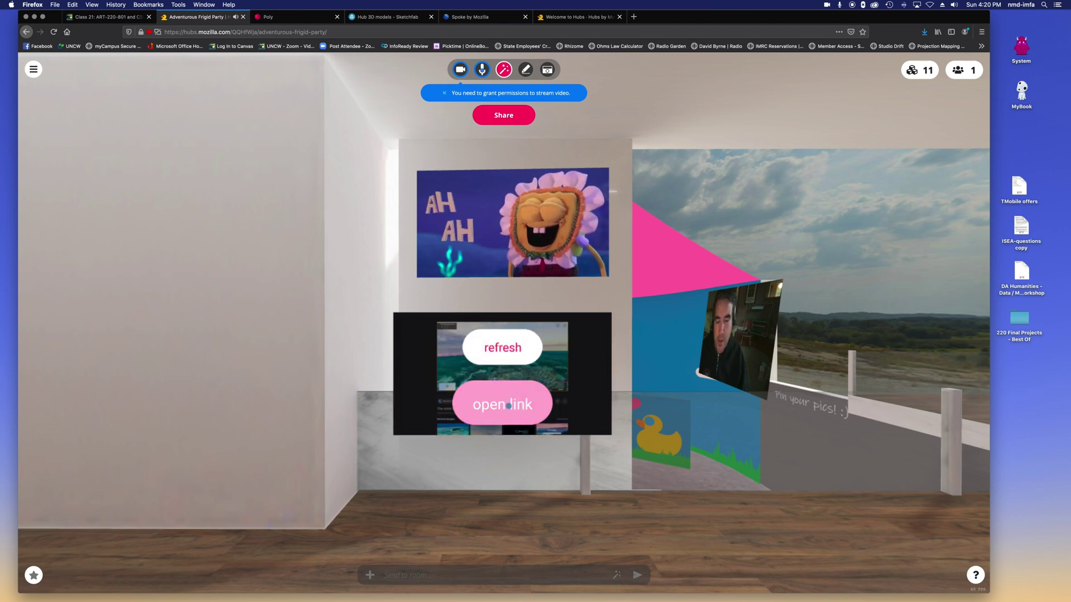
pyautogui.press('space')
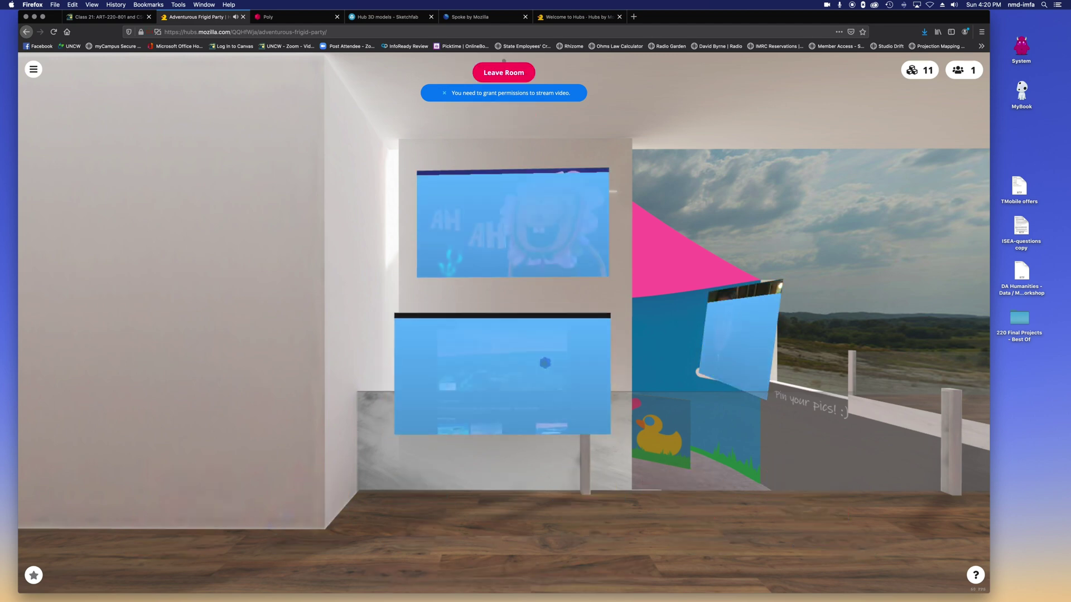
pyautogui.press('space')
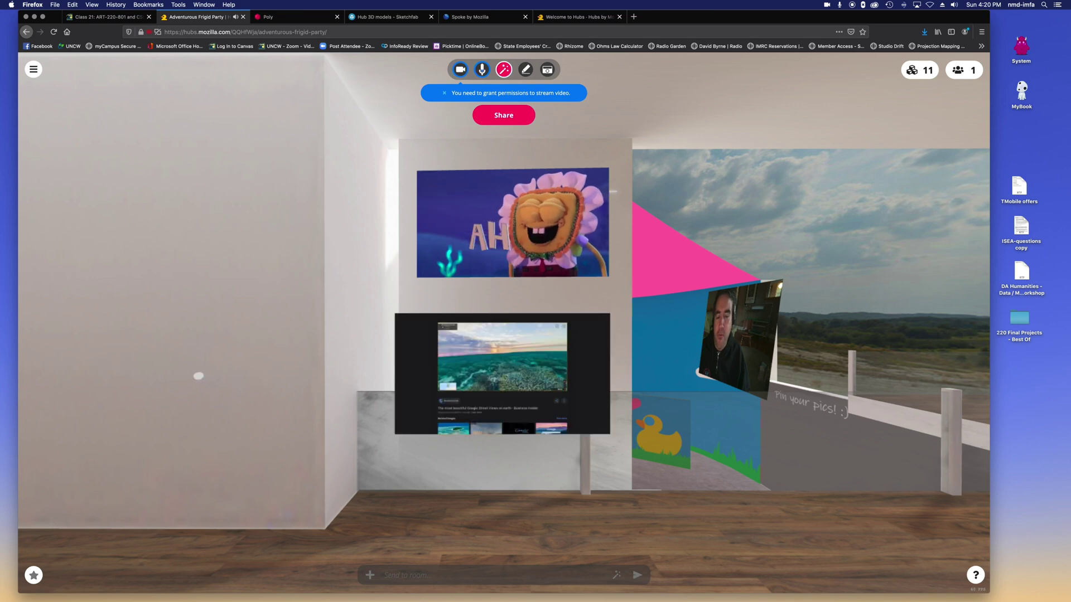
pyautogui.moveTo(446, 443); pyautogui.dragTo(356, 456)
pyautogui.moveTo(438, 268)
pyautogui.mouseDown()
pyautogui.moveTo(457, 269)
pyautogui.moveTo(438, 258)
pyautogui.mouseUp()
# Open soundcloud.com in a new tab, dismiss the voting banner, and search for the musician by name
pyautogui.press('super+t')
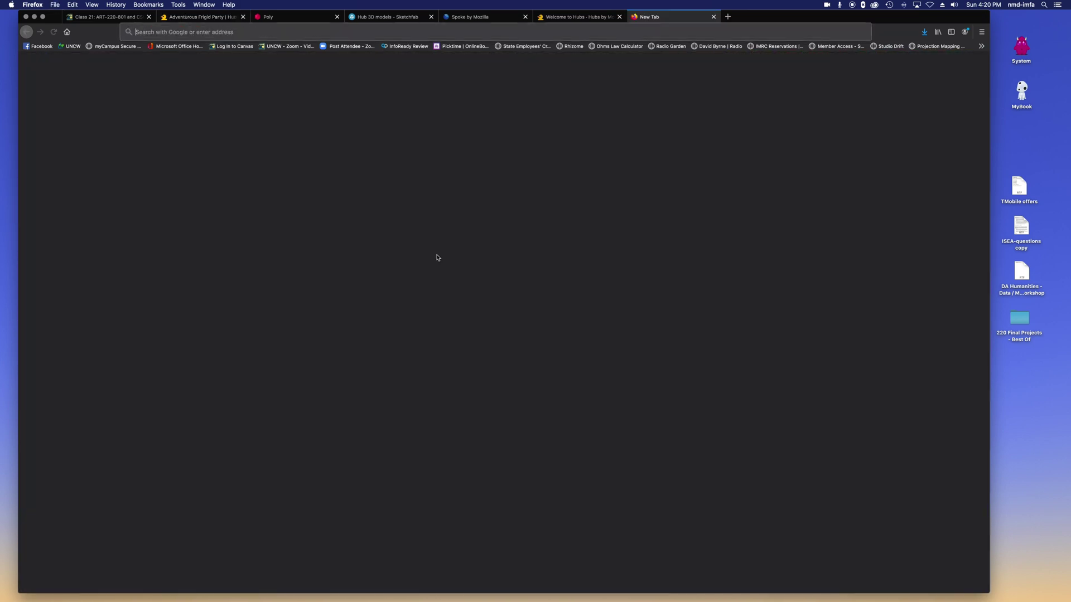
pyautogui.write('soundcloud.com')
pyautogui.press('Return')
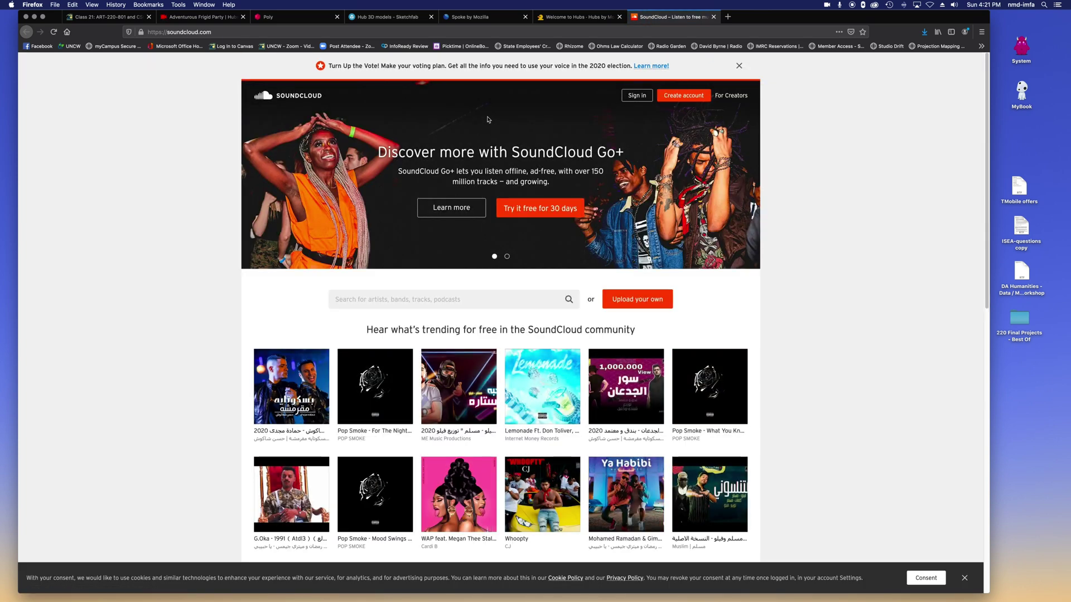
pyautogui.click(738, 67)
pyautogui.click(337, 273)
pyautogui.write('kimathi moore')
pyautogui.press('Return')
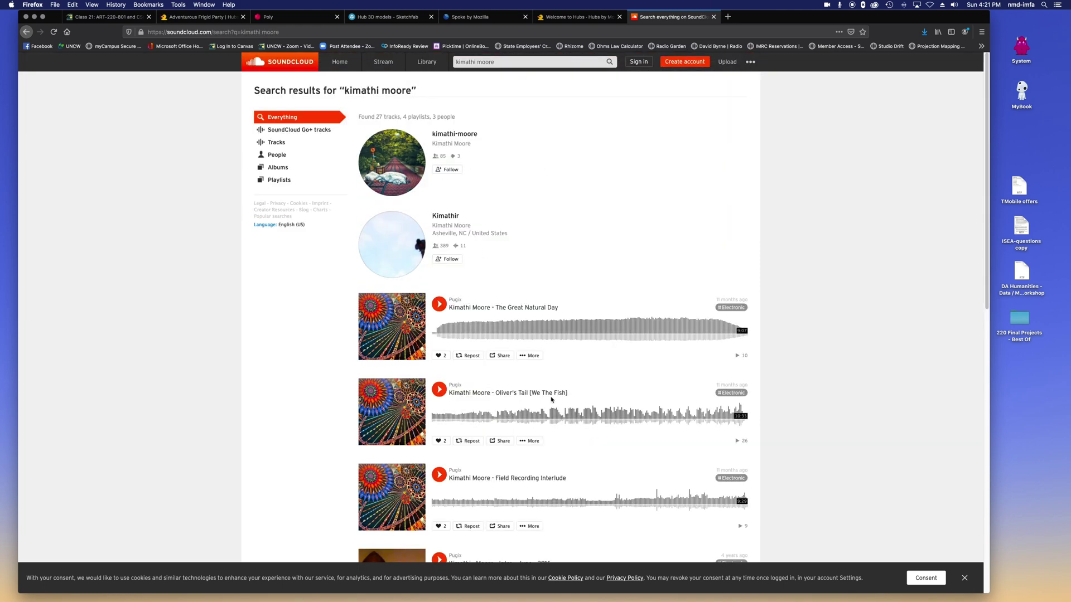
# Copy the share link of the SoundCloud track "Oliver's Tail [We The Fish]" and paste it into the Hubs room
pyautogui.click(498, 442)
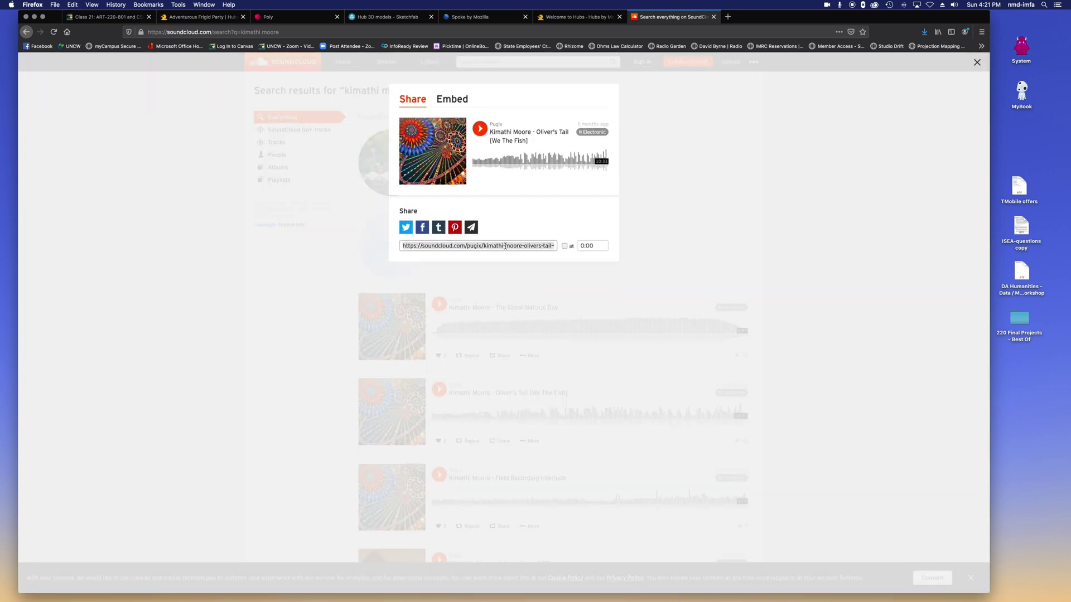
pyautogui.press('Escape')
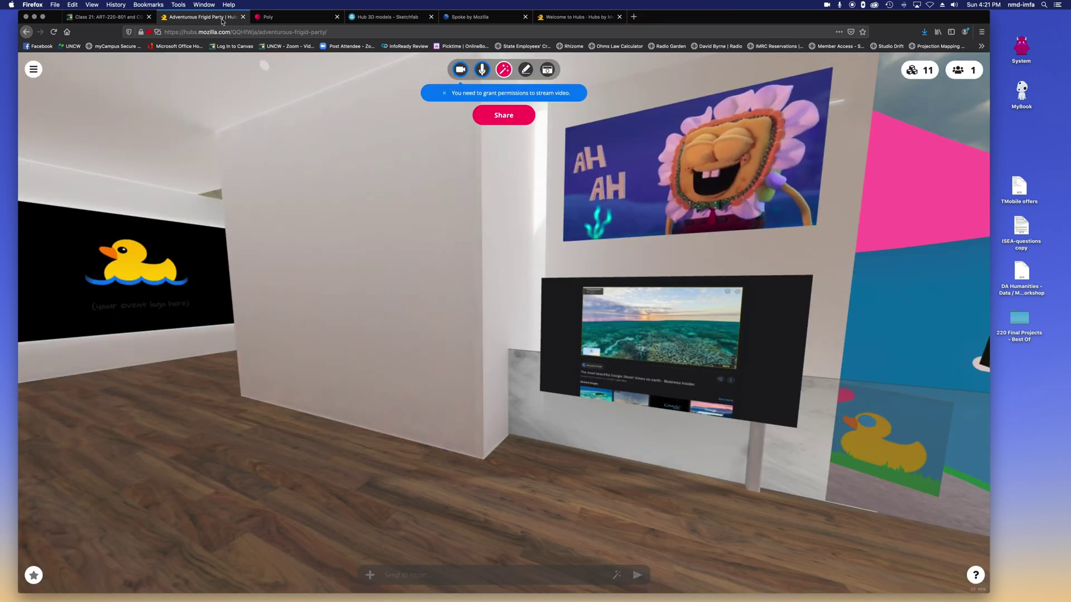
pyautogui.press('super+v')
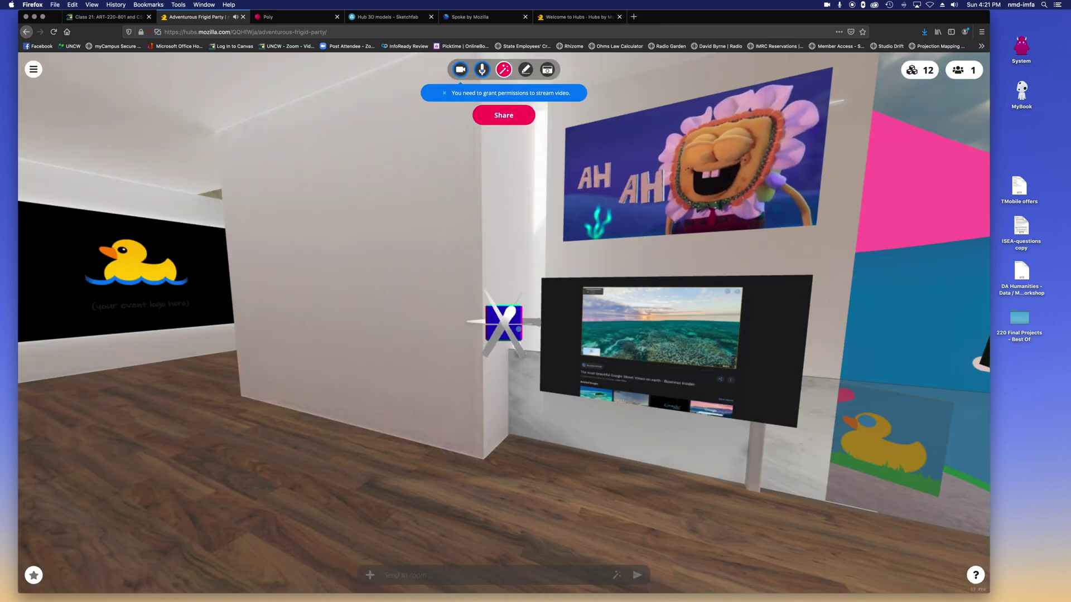
# Move the audio player in front of the white wall on the walkway and raise its volume to near maximum
pyautogui.moveTo(500, 319); pyautogui.dragTo(336, 338)
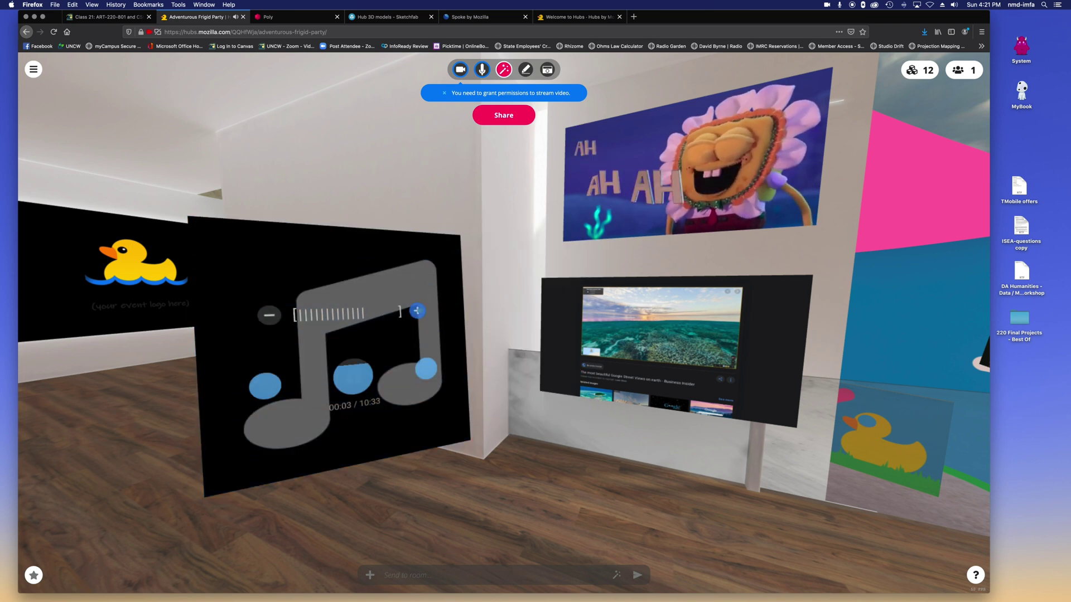
pyautogui.click(418, 311)
pyautogui.click(417, 311)
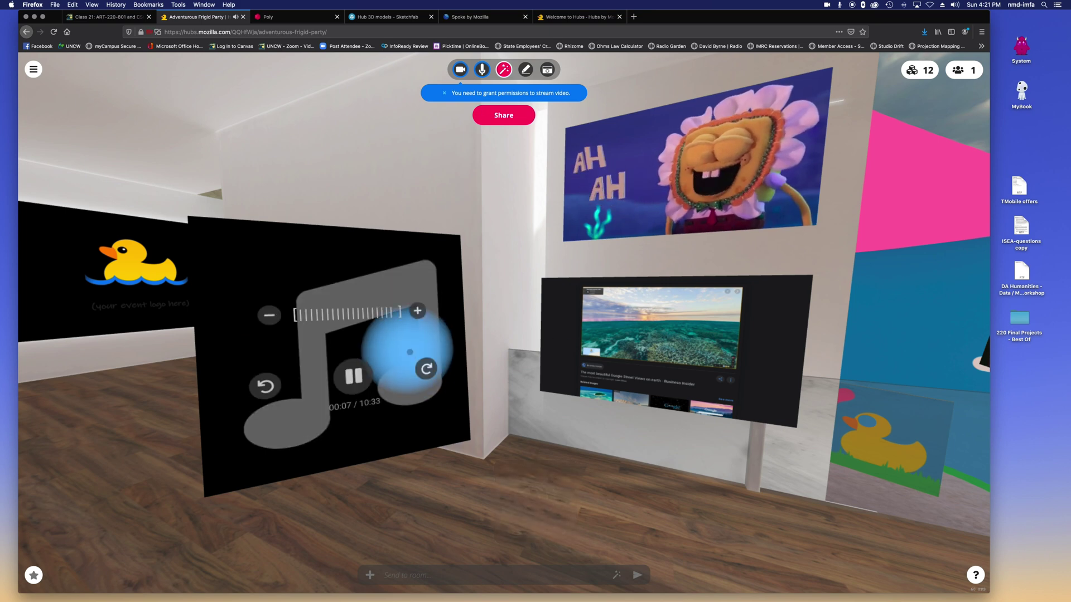
# Walk the avatar backwards along the walkway away from the audio player, then start back towards it to compare loudness
pyautogui.moveTo(414, 356); pyautogui.dragTo(348, 510)
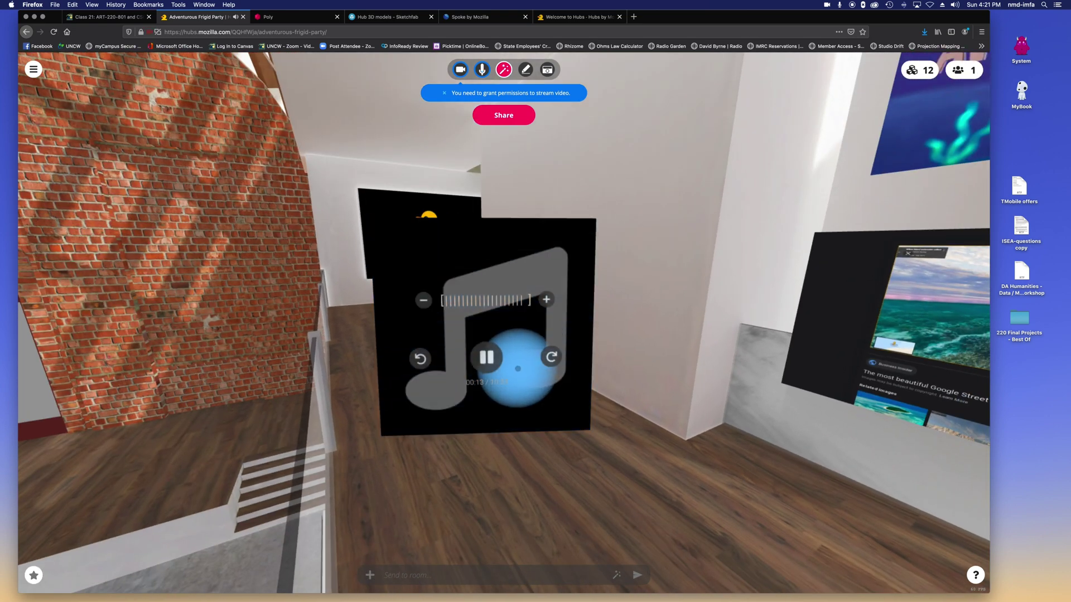
pyautogui.press('s')
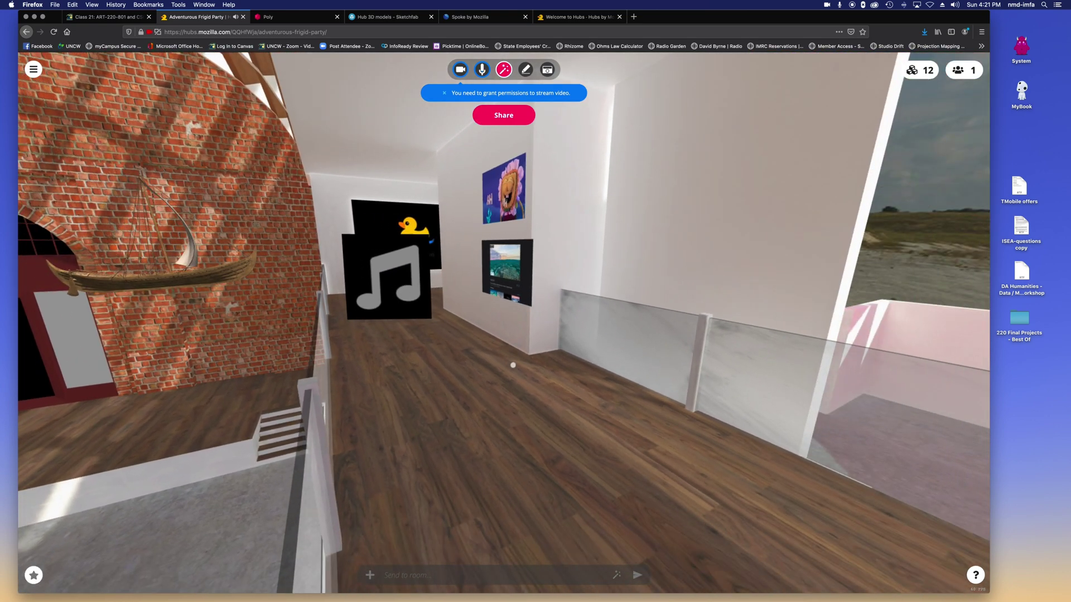
pyautogui.press('s')
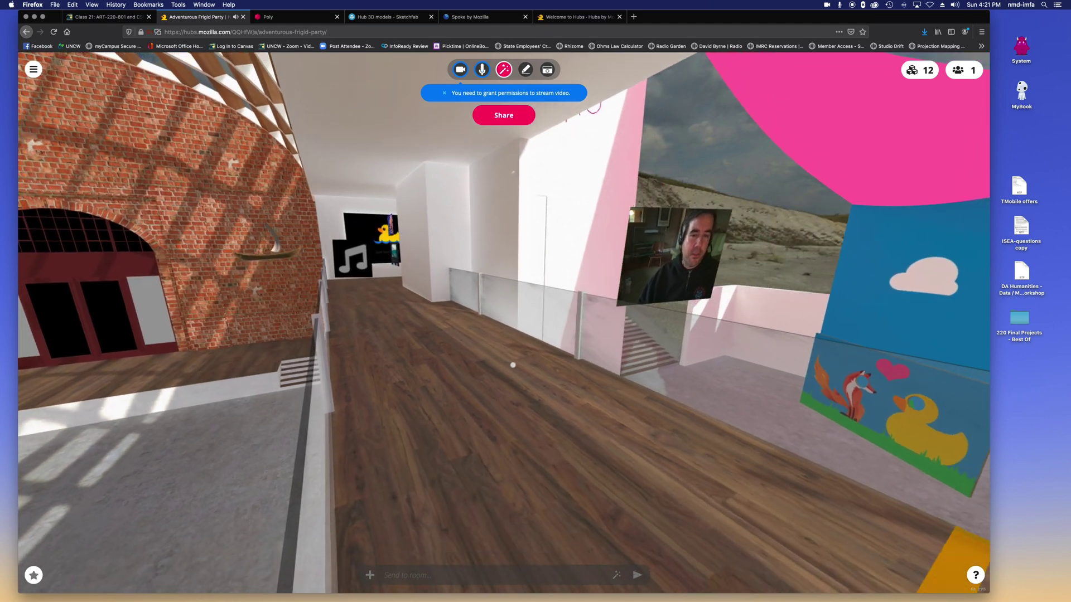
pyautogui.press('w')
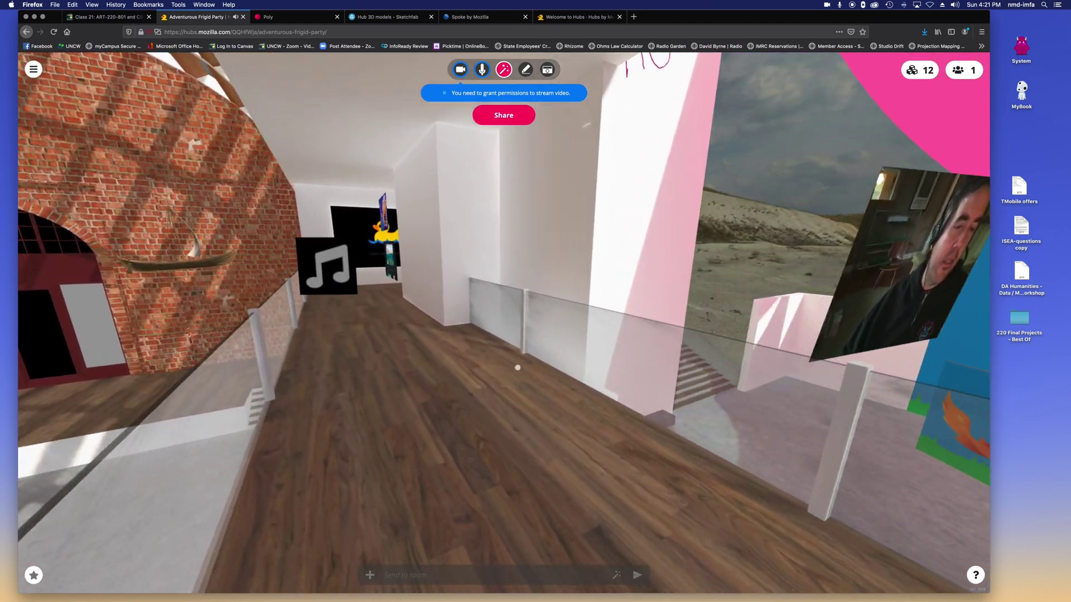
# Walk up to the audio player, shrink it, and move it aside to the near end of the white wall
pyautogui.press('w')
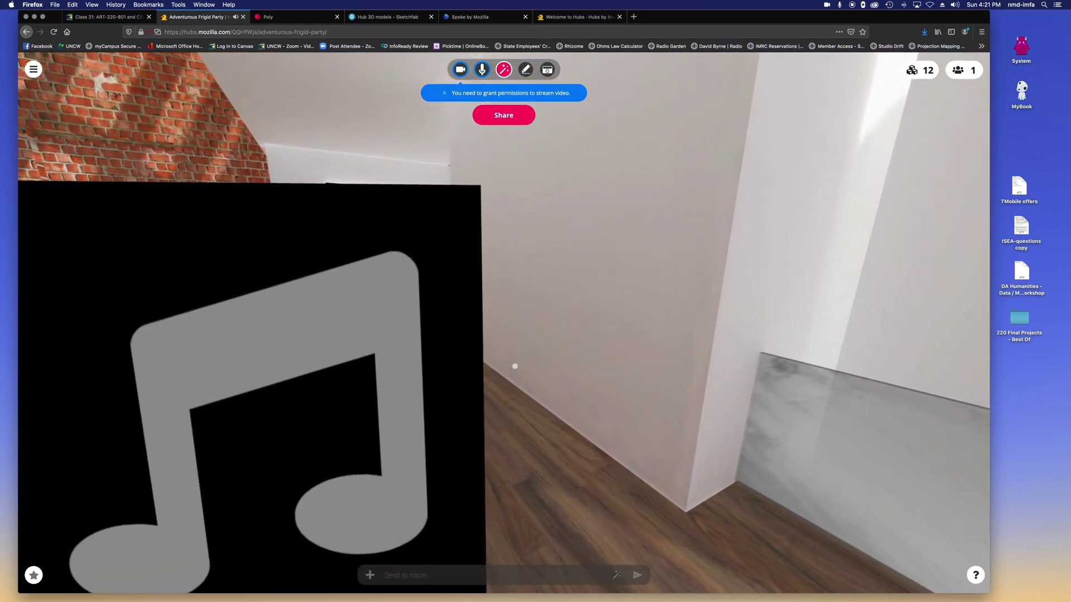
pyautogui.moveTo(515, 367)
pyautogui.mouseDown()
pyautogui.moveTo(555, 365)
pyautogui.moveTo(498, 366)
pyautogui.moveTo(515, 367)
pyautogui.mouseUp()
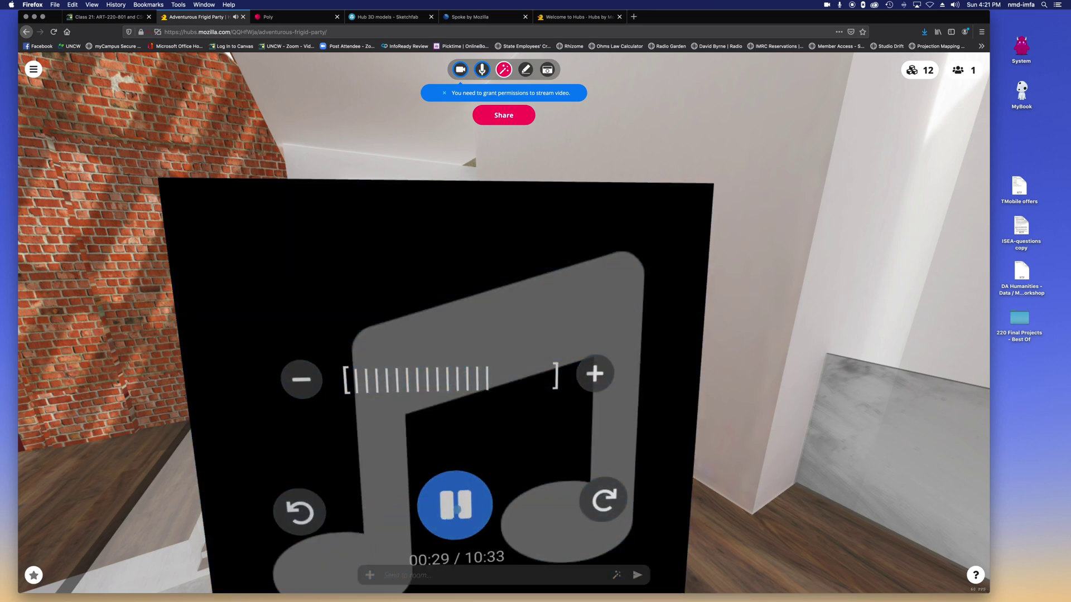
pyautogui.moveTo(472, 382); pyautogui.dragTo(495, 370)
pyautogui.press('space')
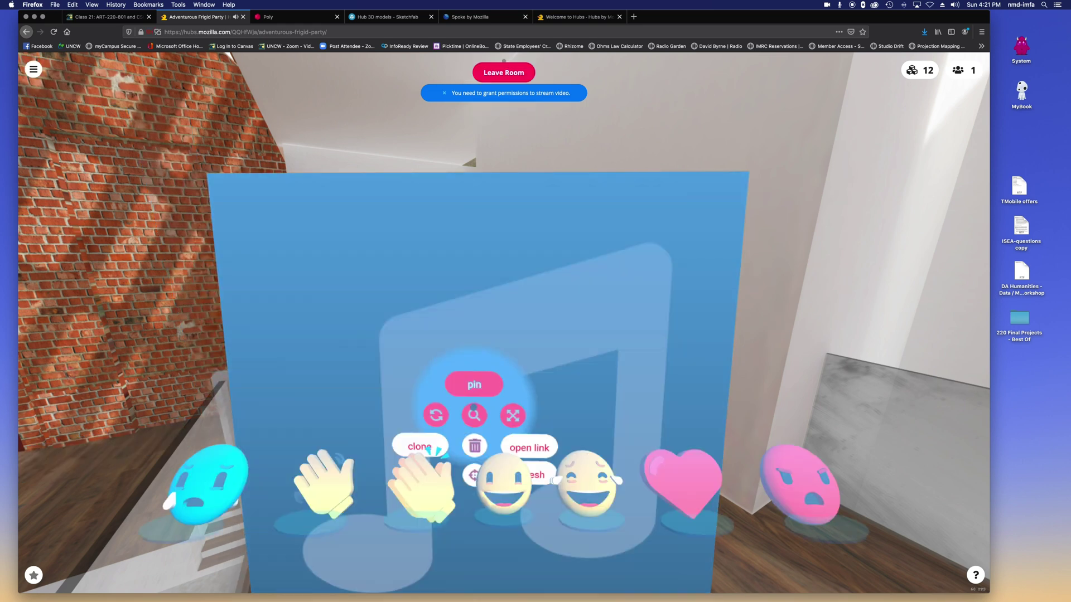
pyautogui.moveTo(520, 418); pyautogui.dragTo(353, 479)
pyautogui.press('space')
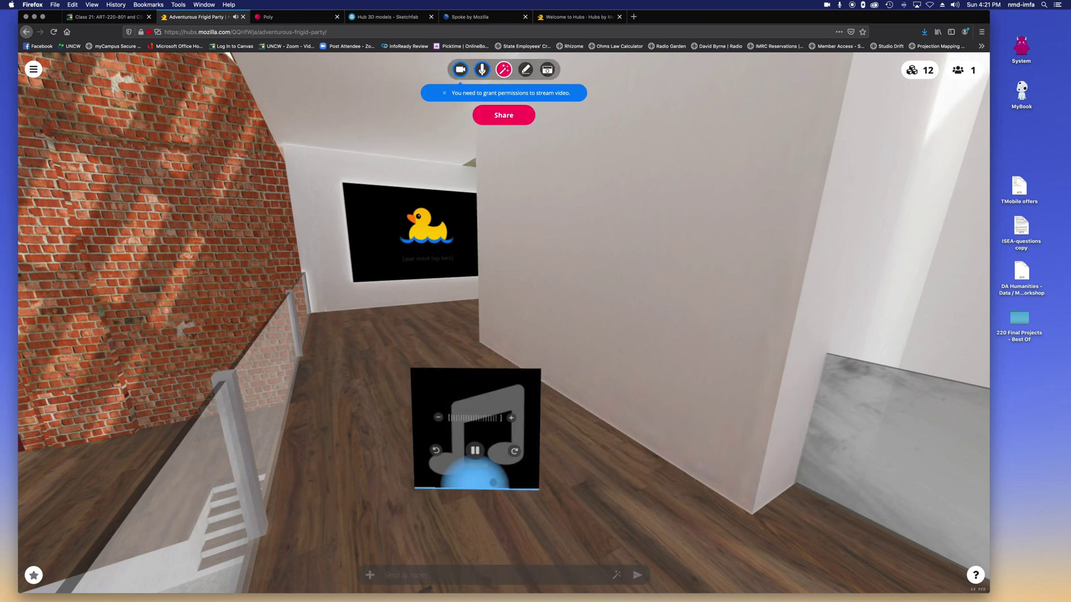
pyautogui.moveTo(497, 403); pyautogui.dragTo(776, 386)
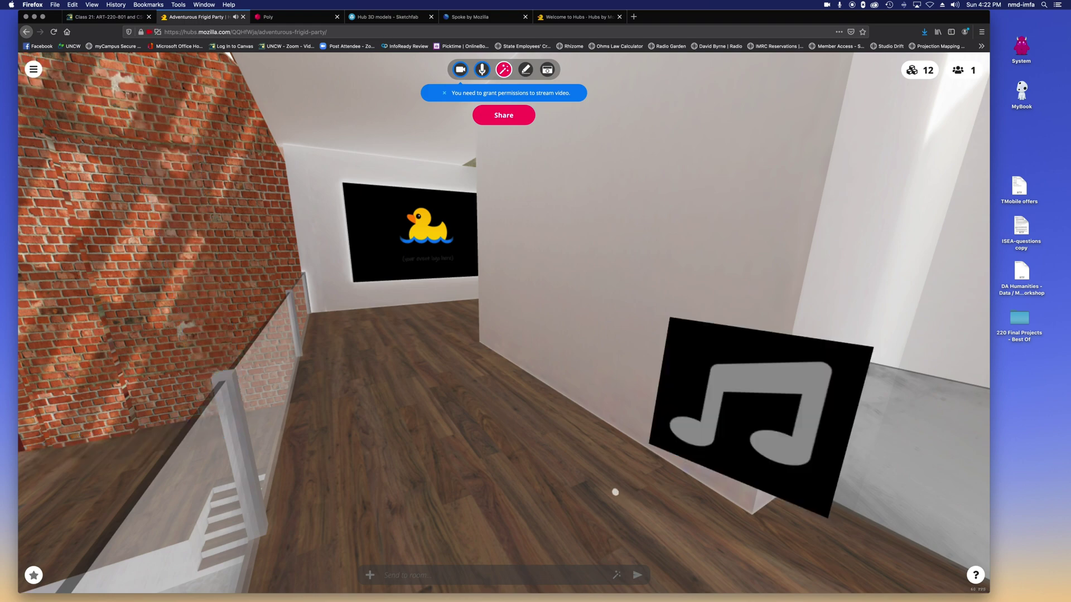
# Turn around, walk the avatar along the walkway to the white pillar, and place an in-room camera in front of it
pyautogui.moveTo(613, 488); pyautogui.dragTo(236, 460)
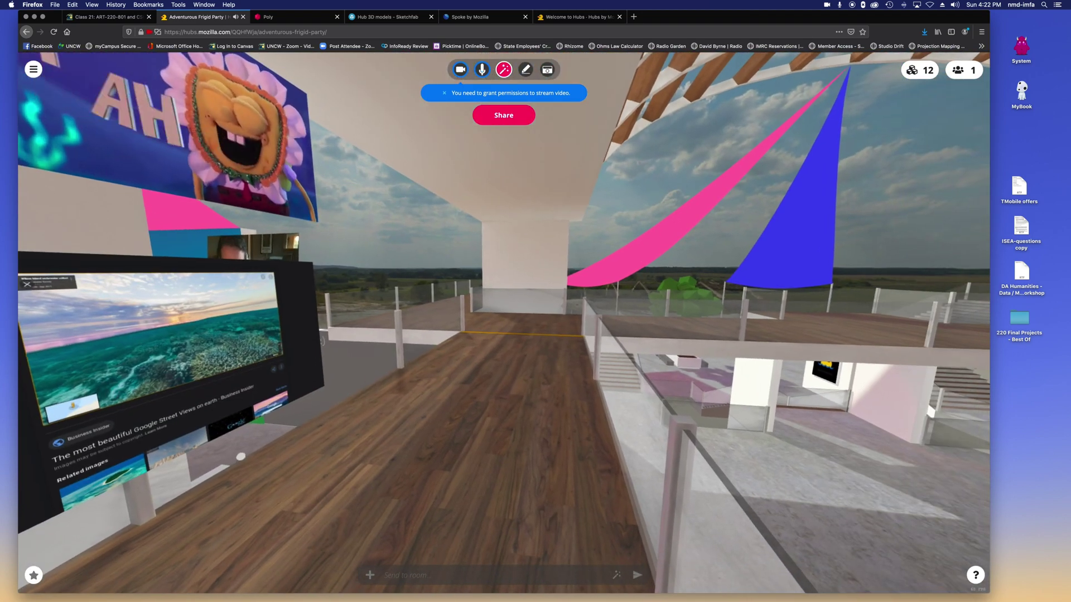
pyautogui.press('w')
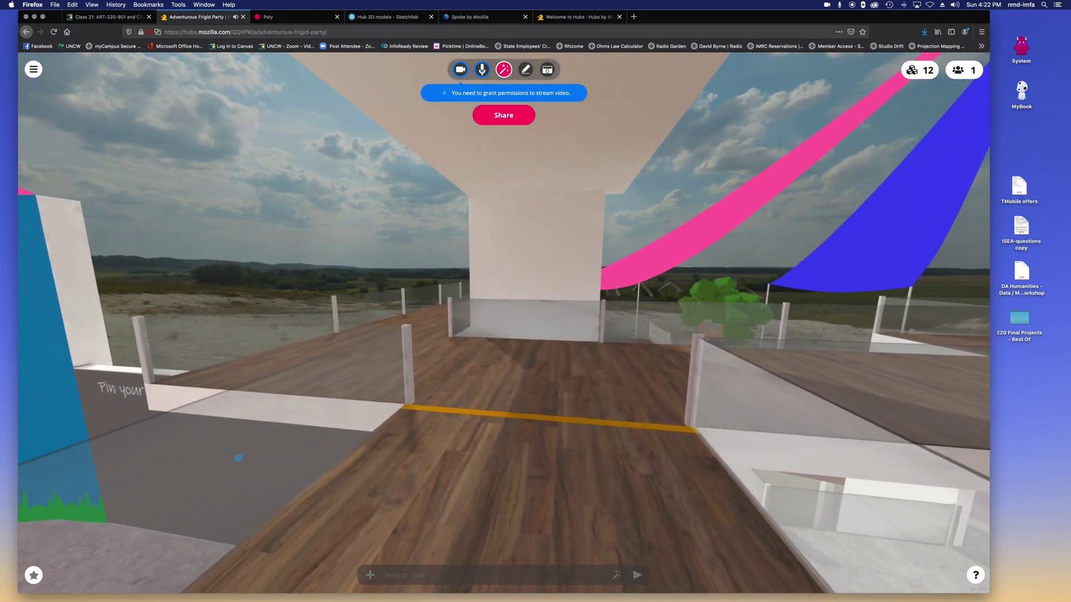
pyautogui.press('w')
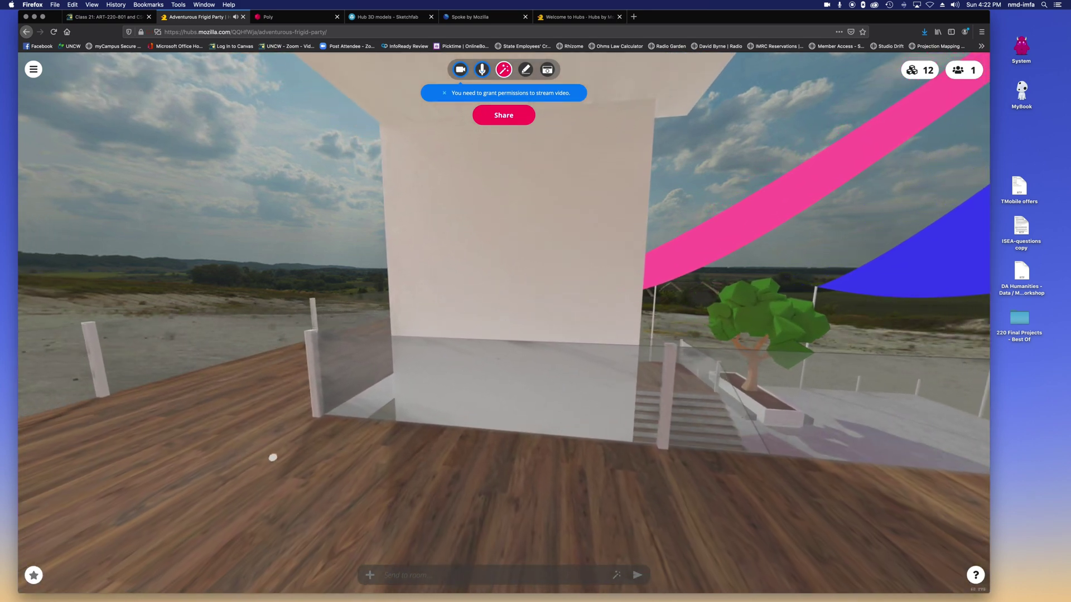
pyautogui.click(548, 70)
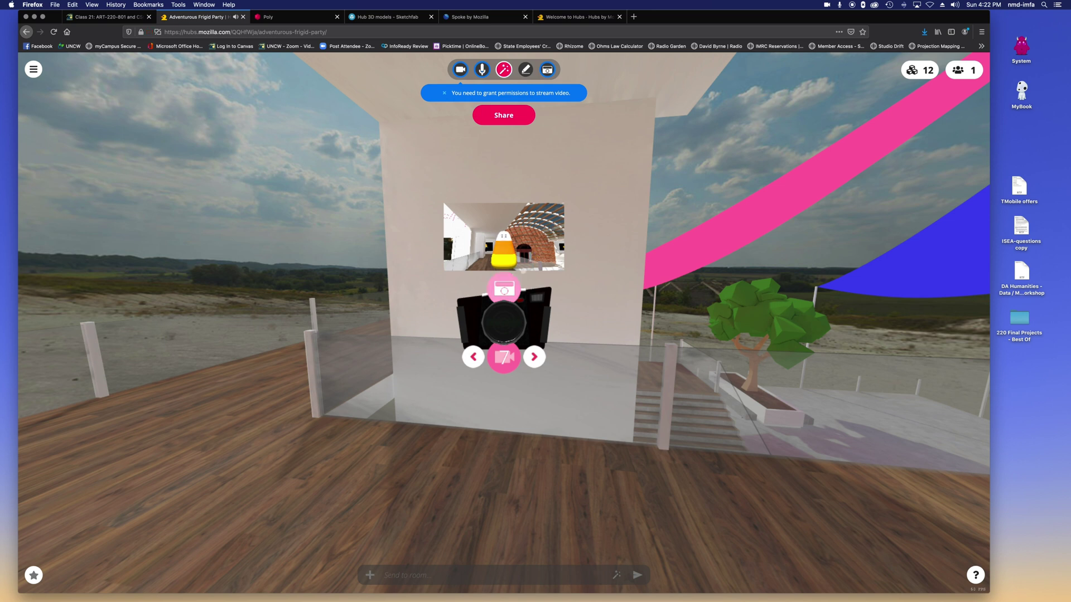
pyautogui.moveTo(504, 322); pyautogui.dragTo(498, 261)
pyautogui.press('space')
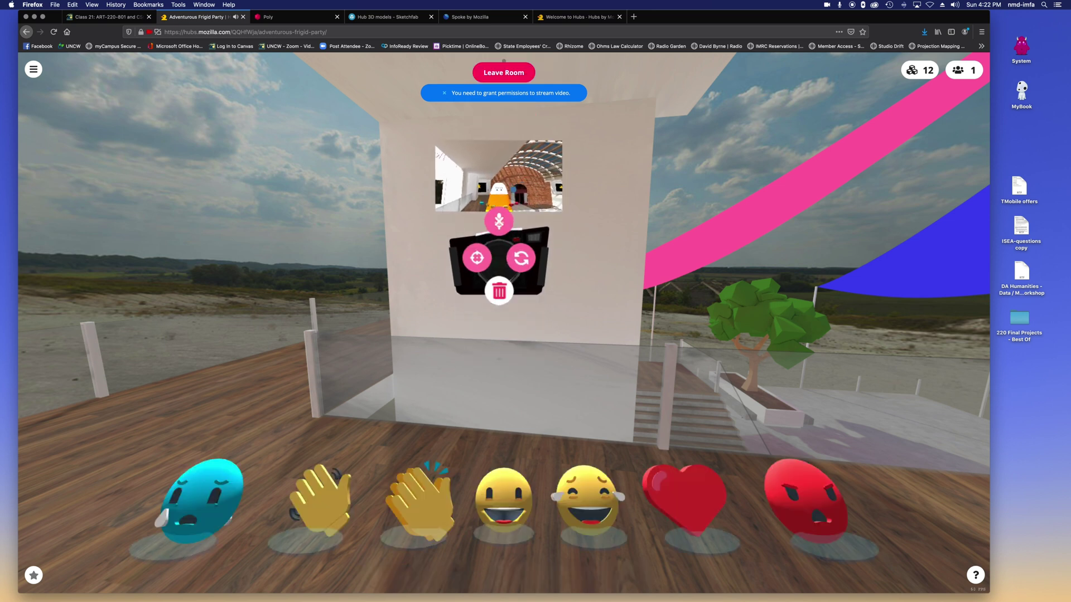
pyautogui.press('space')
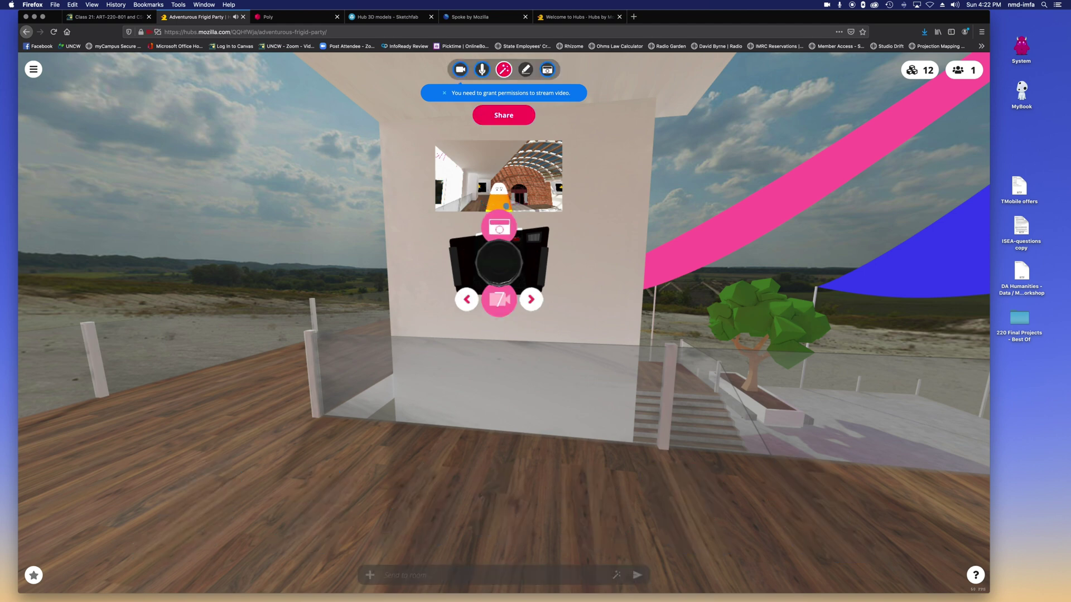
# Walk the avatar up to the camera and back, and record a 7-second video of the avatar with it
pyautogui.press('w')
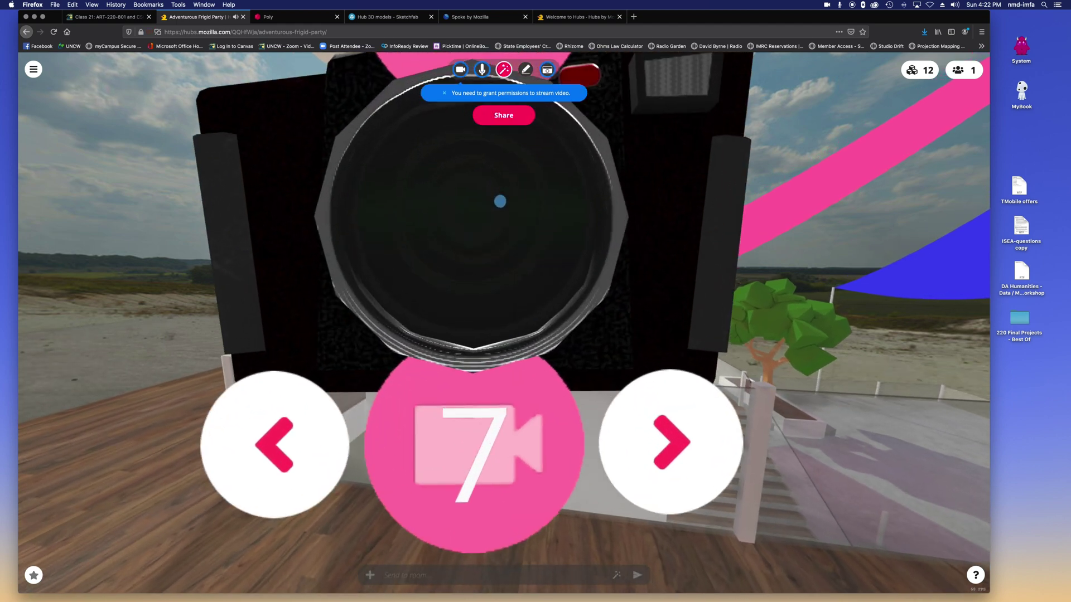
pyautogui.press('s')
pyautogui.press('w')
pyautogui.press('s')
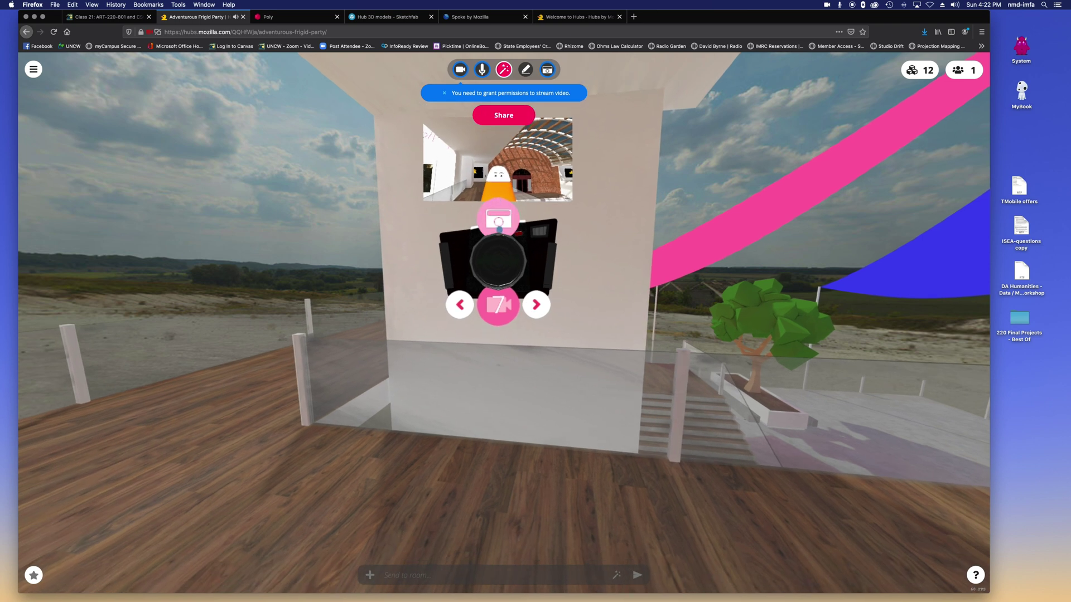
pyautogui.click(498, 305)
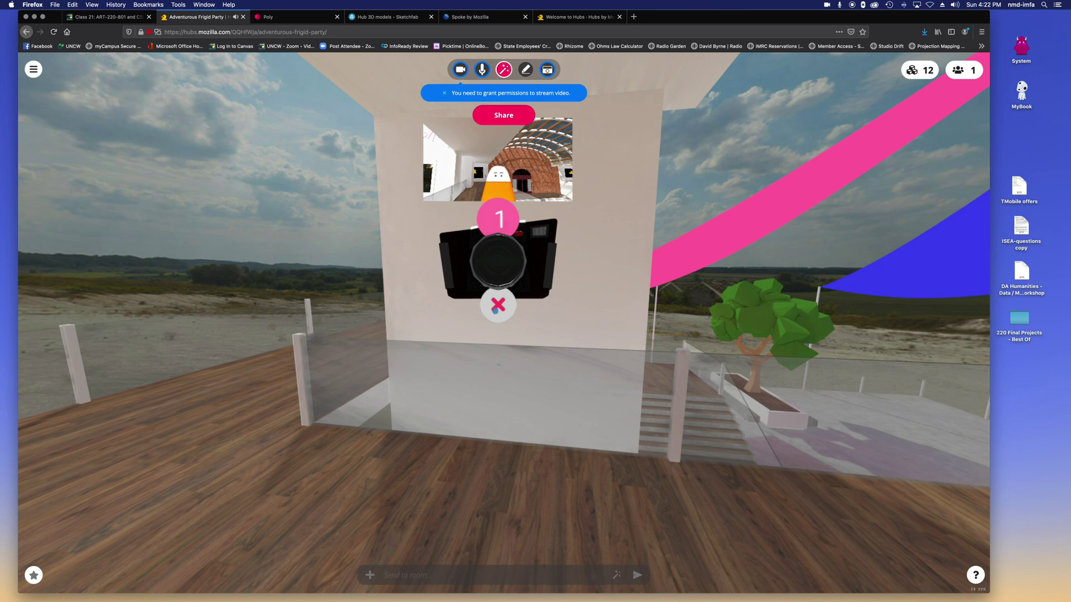
pyautogui.click(502, 301)
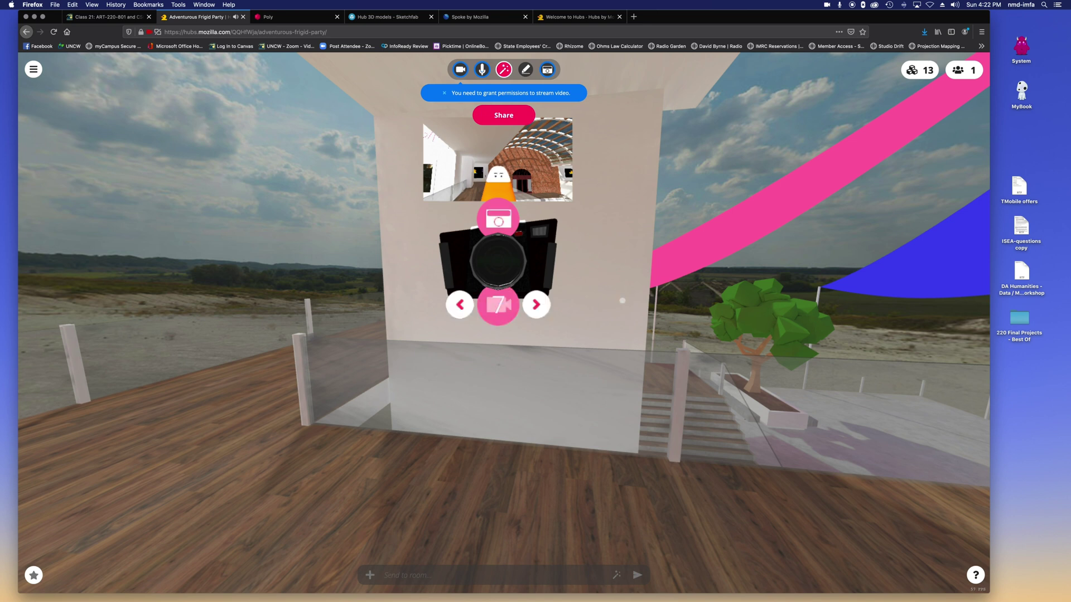
# Take a timed photo of the avatar with the camera and set its video length to 15 seconds
pyautogui.click(549, 304)
pyautogui.click(502, 219)
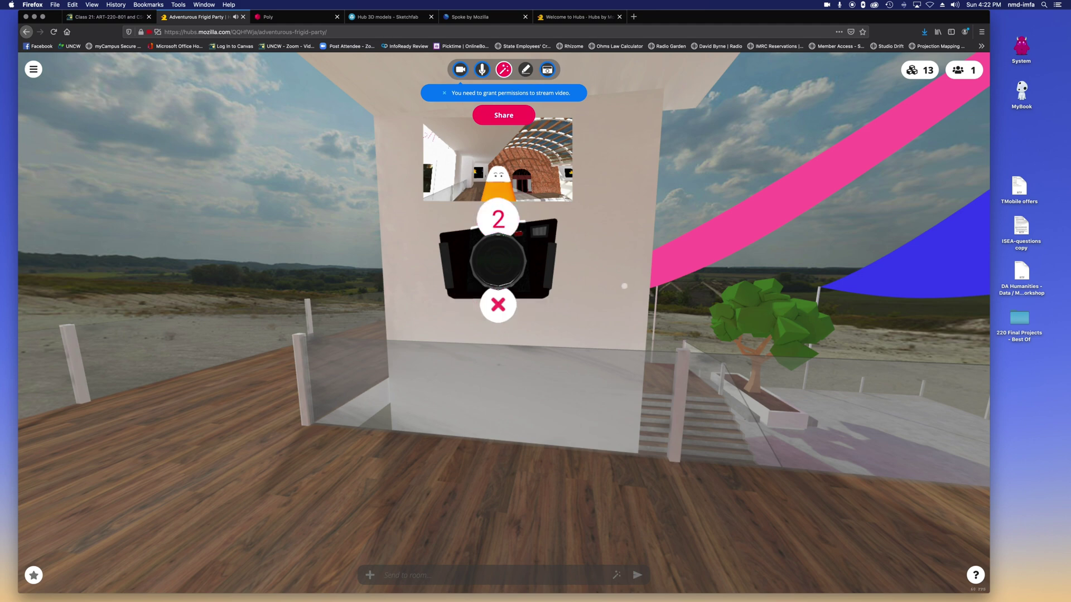
pyautogui.moveTo(564, 339); pyautogui.dragTo(500, 345)
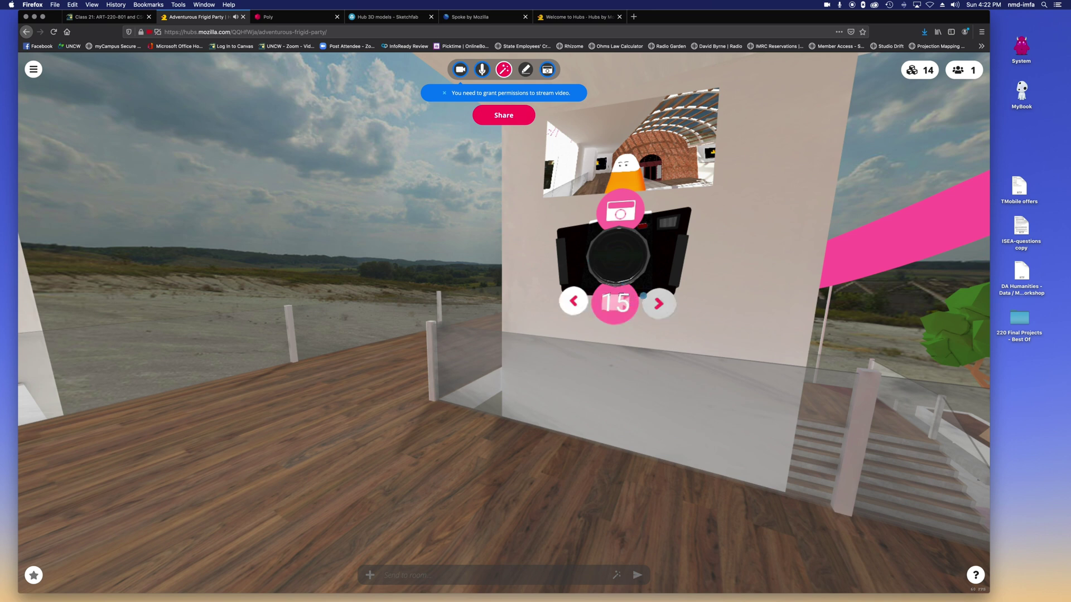
pyautogui.click(574, 301)
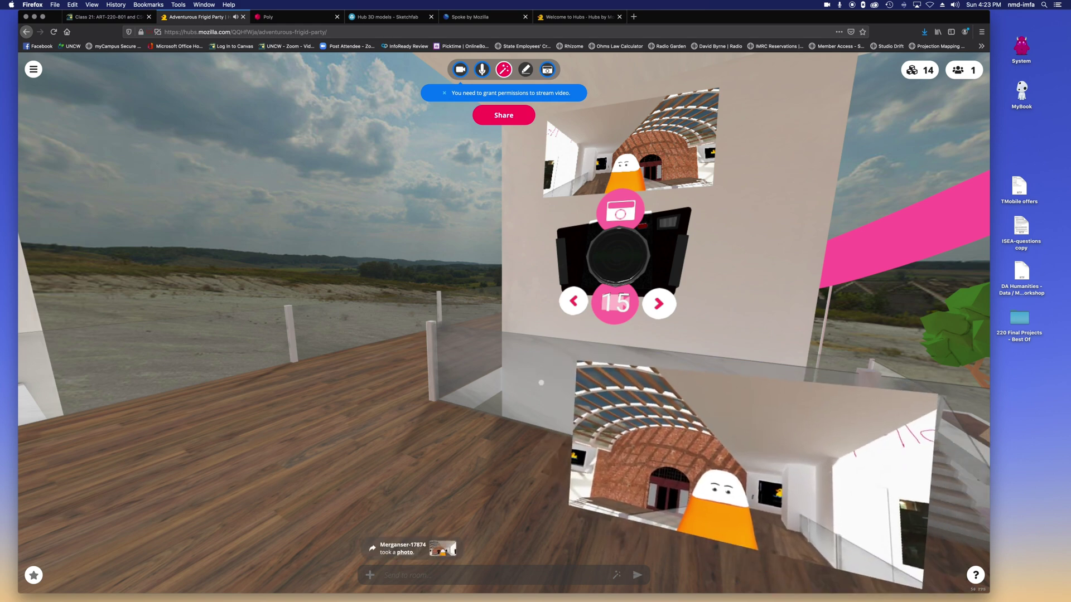
# Separate the two captures, placing the recorded video to the left of the camera and the photo to its right
pyautogui.moveTo(743, 450)
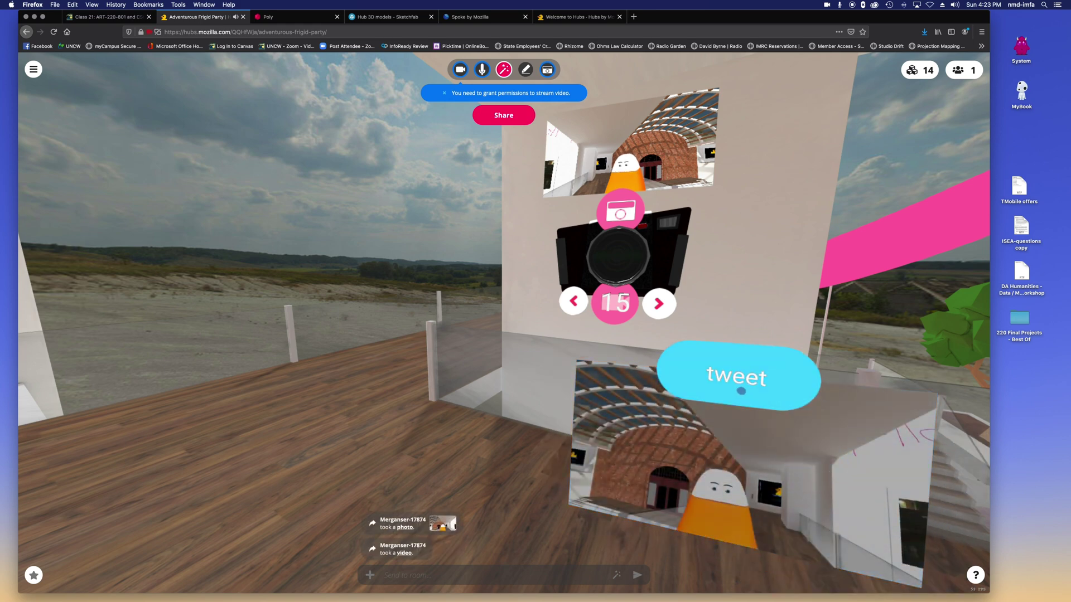
pyautogui.moveTo(636, 449); pyautogui.dragTo(220, 229)
pyautogui.moveTo(737, 445); pyautogui.dragTo(974, 441)
pyautogui.moveTo(329, 416); pyautogui.dragTo(382, 414)
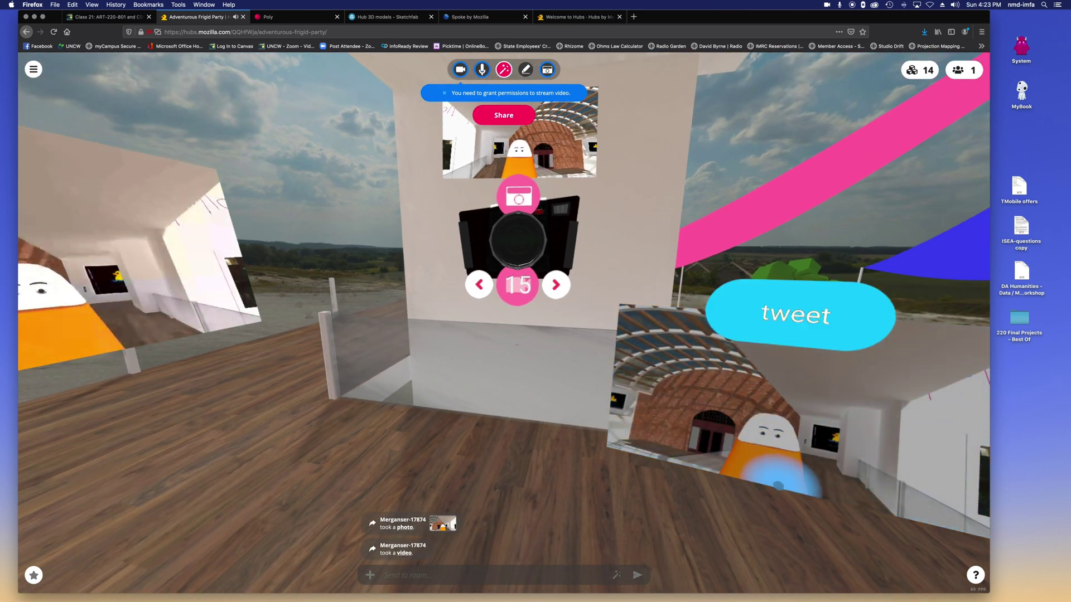
pyautogui.moveTo(172, 292)
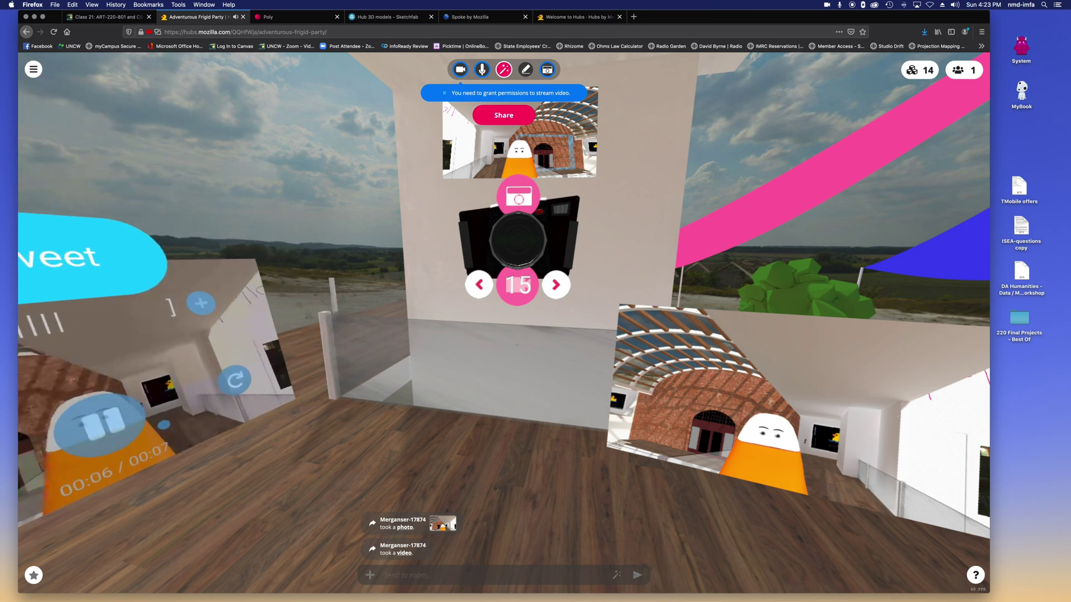
pyautogui.moveTo(184, 402)
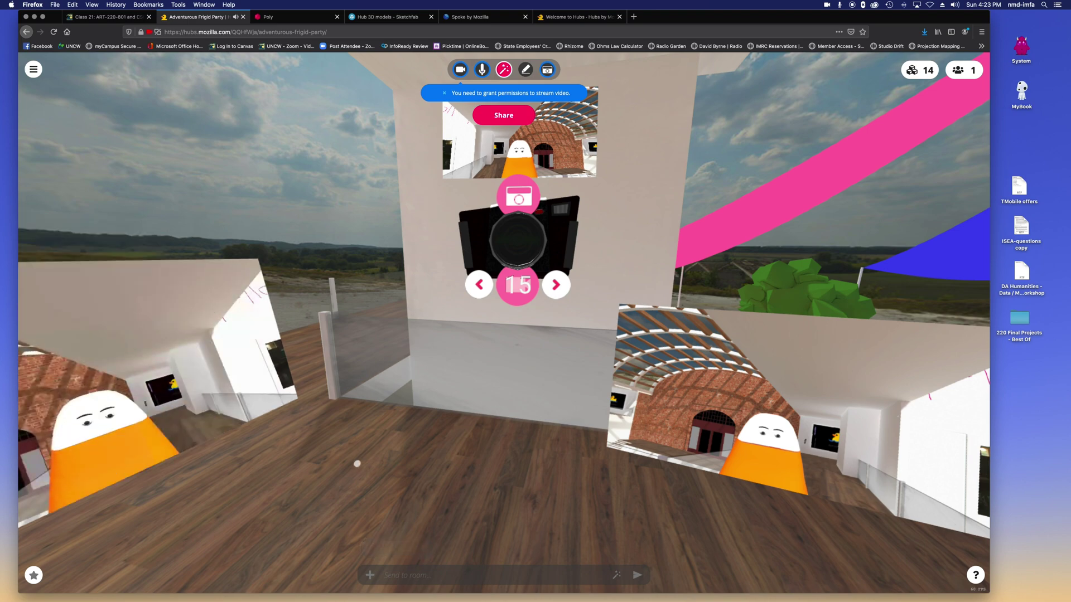
# Turn away from the camera and walk the avatar along the upper walkway to the glass railing at its far end
pyautogui.moveTo(357, 464); pyautogui.dragTo(542, 369)
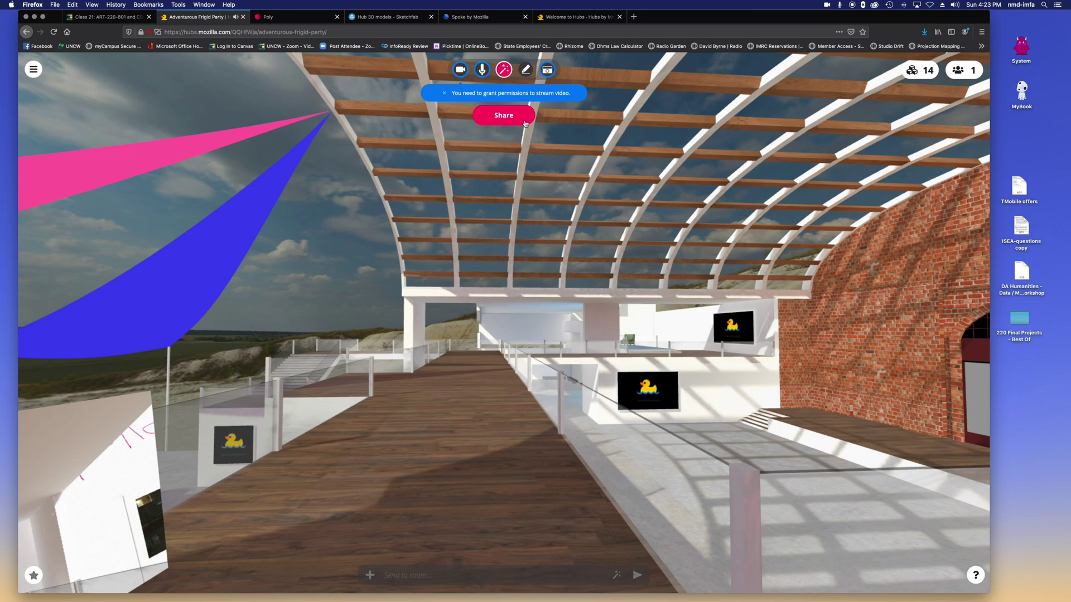
pyautogui.press('w')
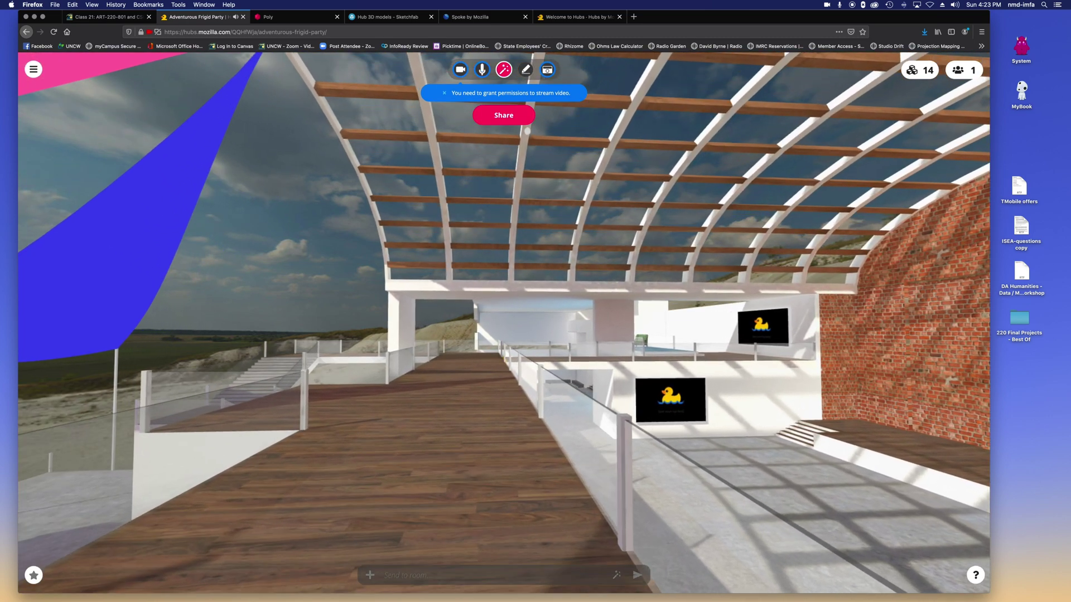
pyautogui.press('w')
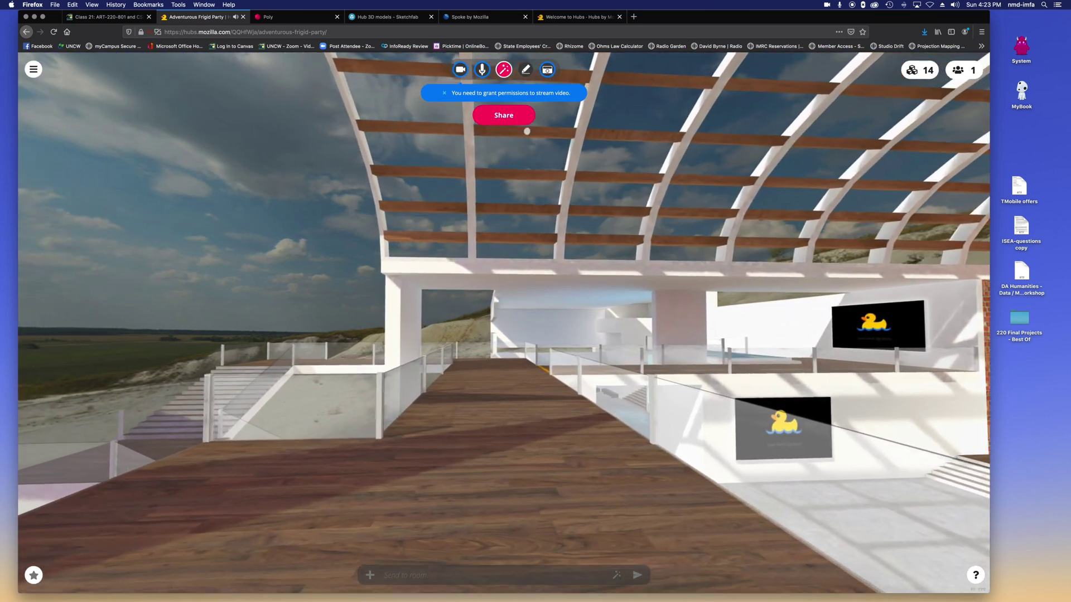
pyautogui.press('w')
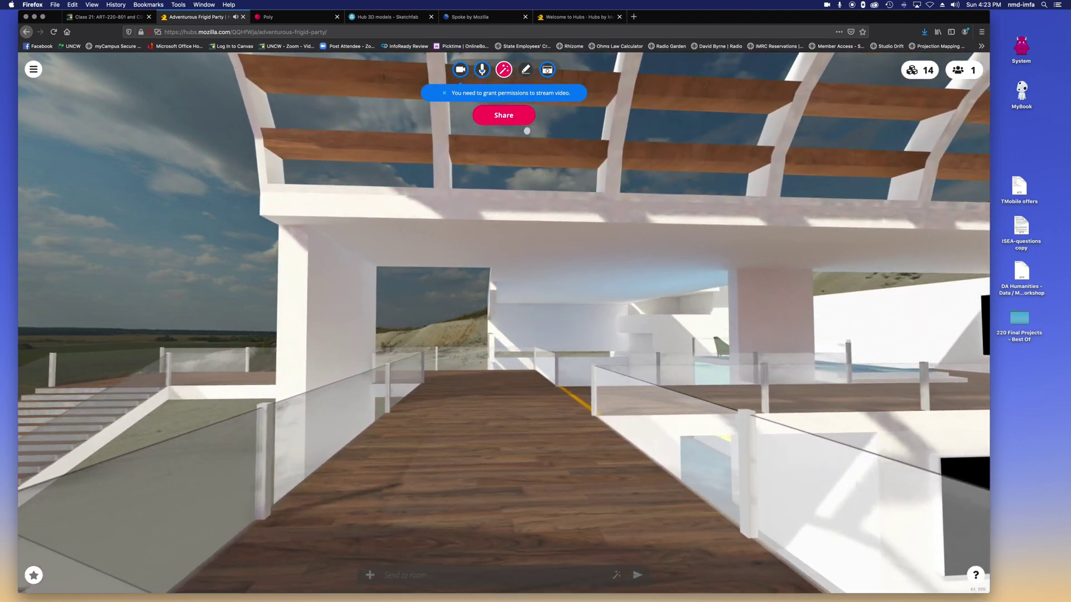
pyautogui.press('w')
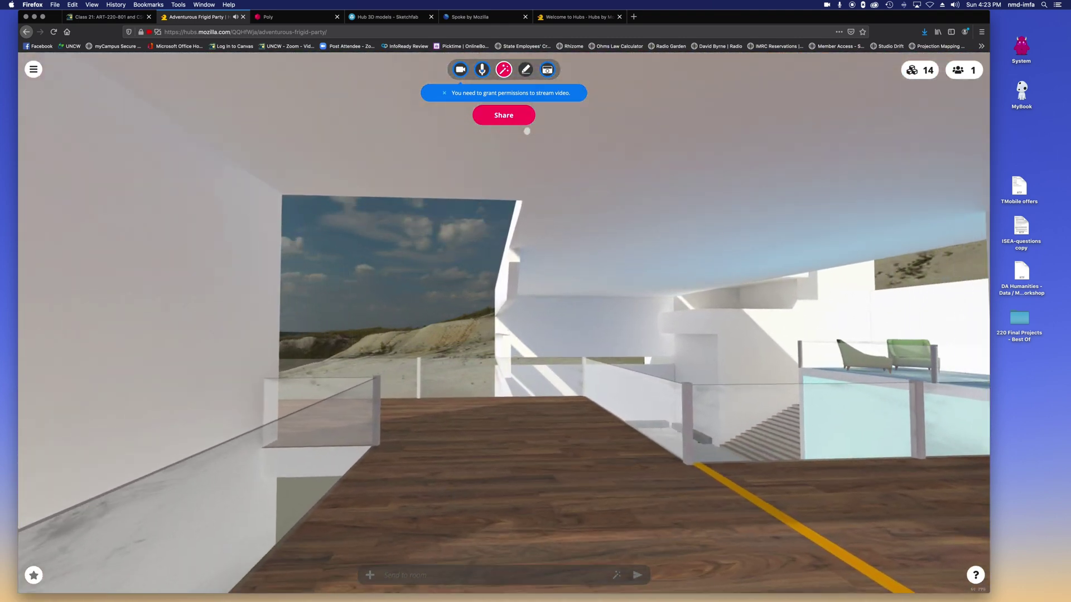
pyautogui.press('w')
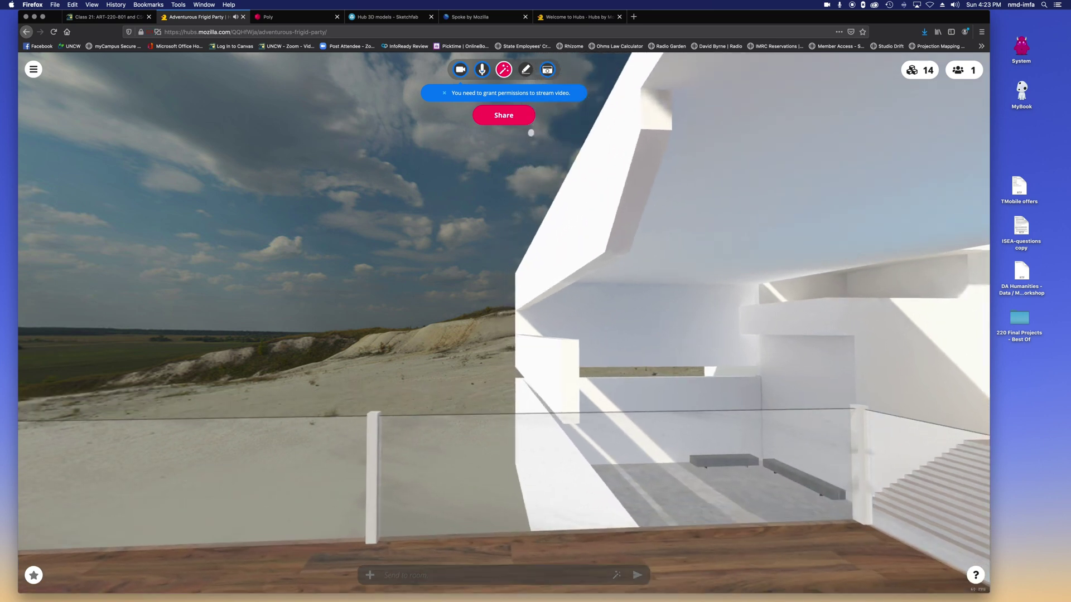
pyautogui.press('w')
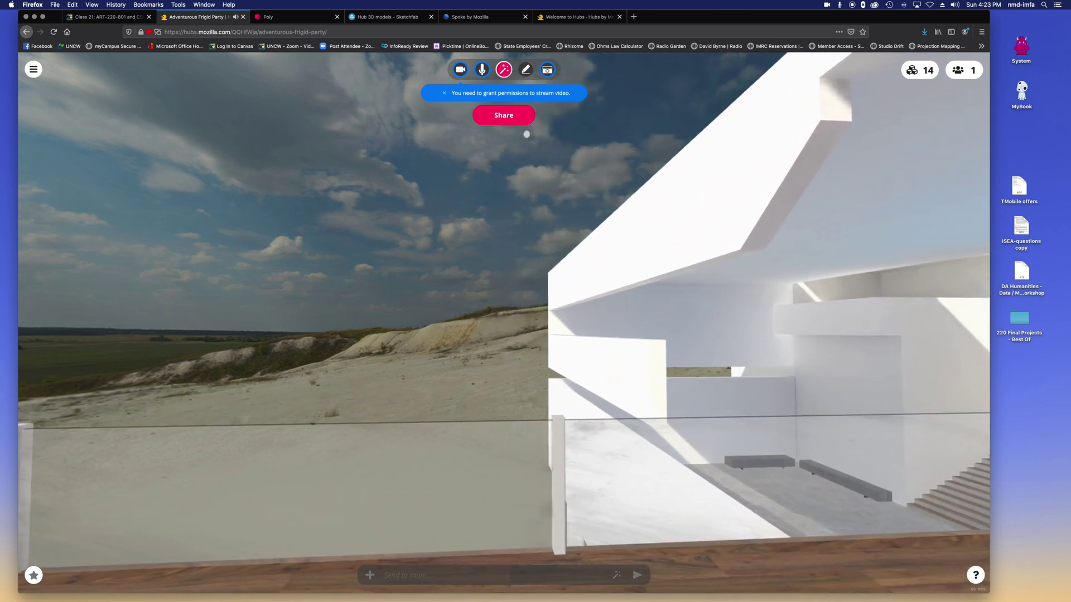
# Switch to the Poly website, view its upload form for 3D objects, and close the form
pyautogui.click(312, 18)
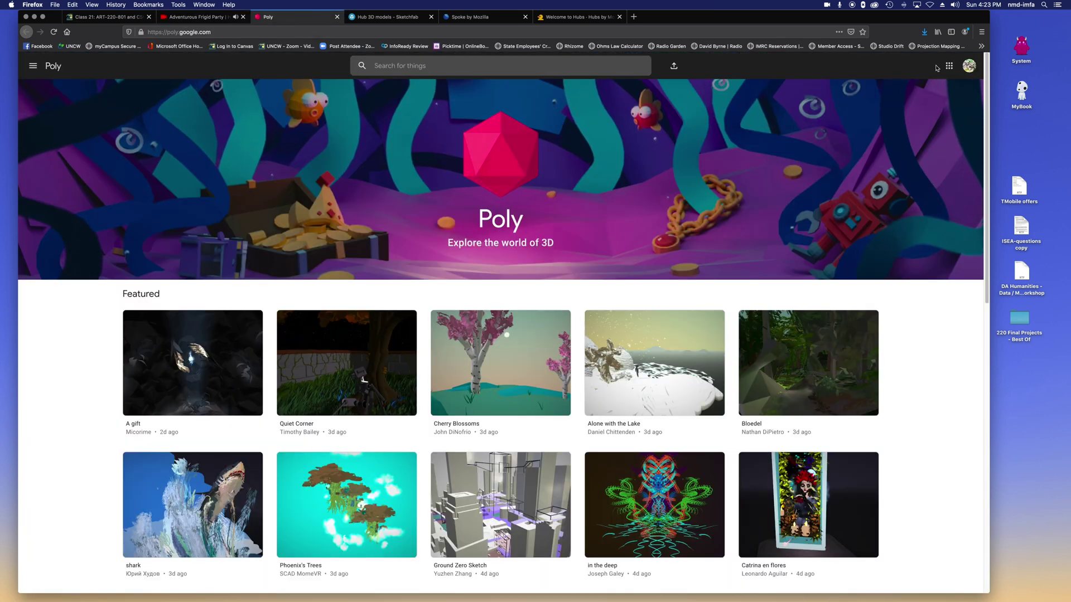
pyautogui.click(674, 66)
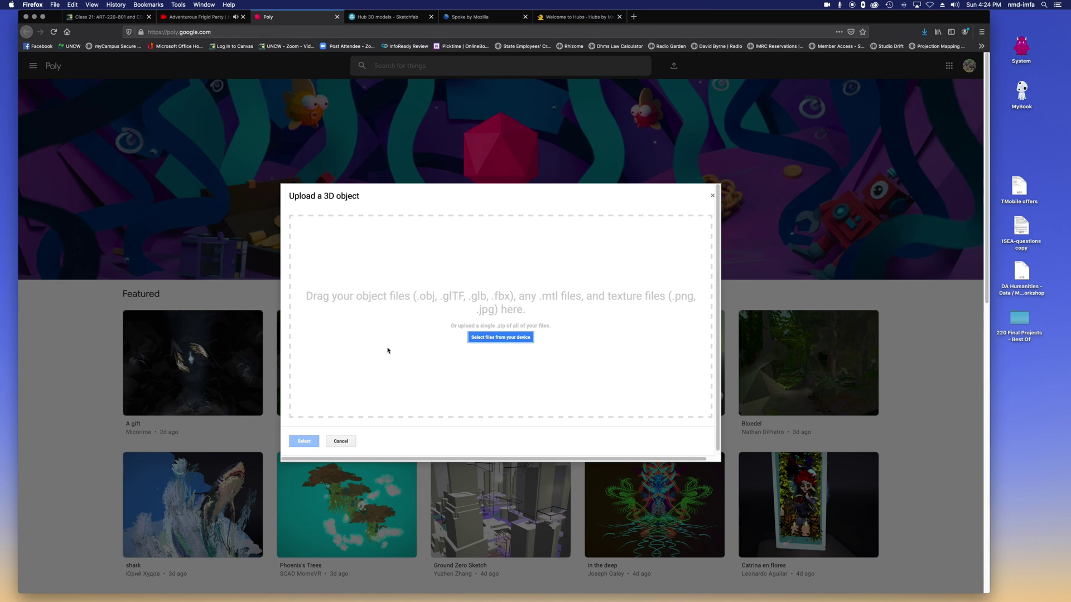
pyautogui.click(712, 195)
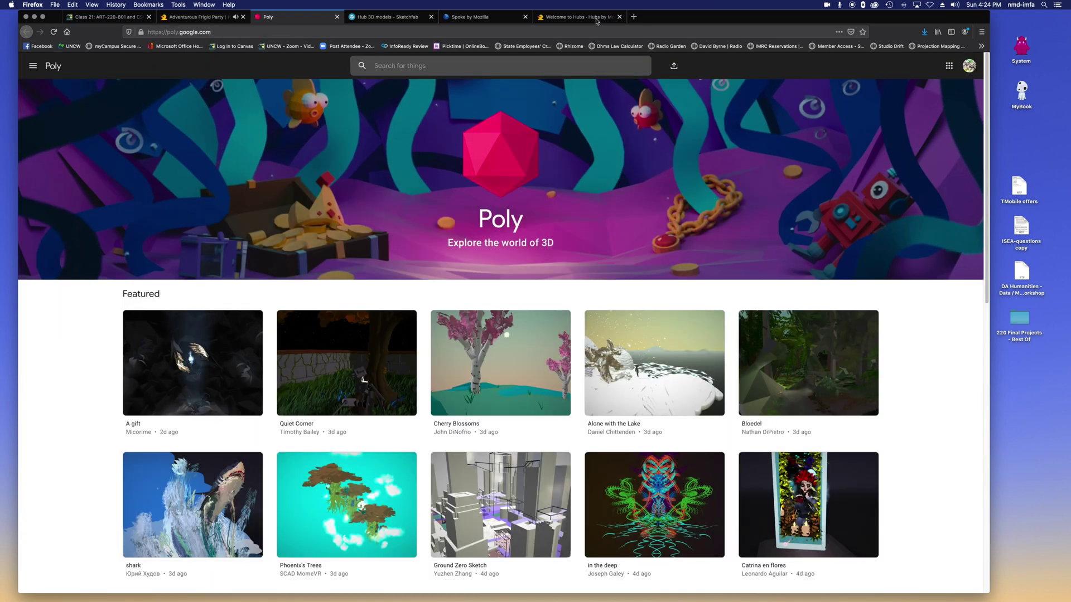
# Switch to Sketchfab's Hub 3D models page, check what its upload option requires, and dismiss the sign-up form
pyautogui.click(381, 19)
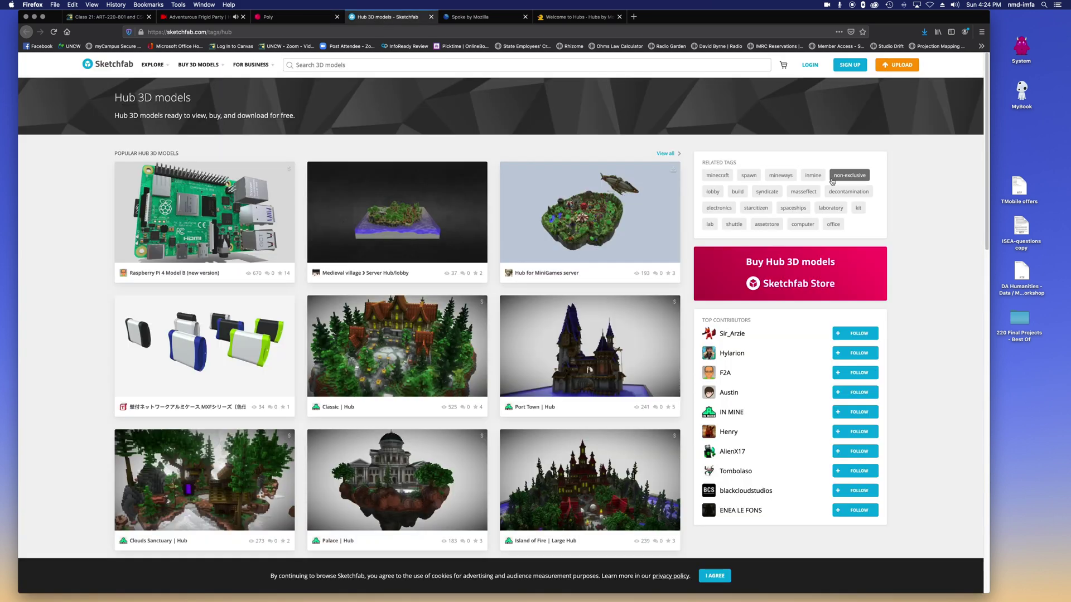
pyautogui.click(903, 67)
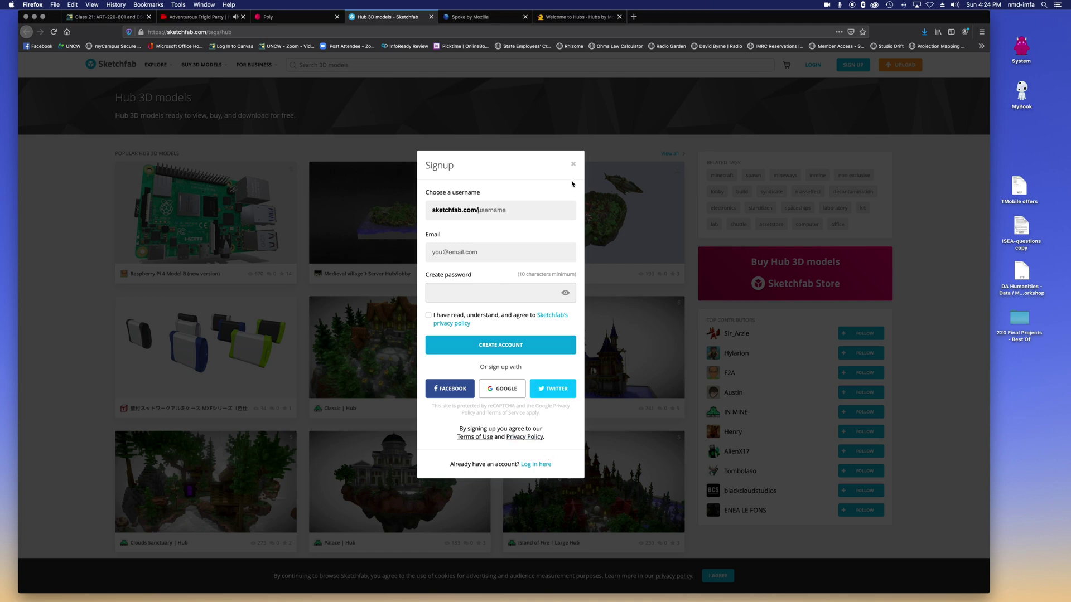
pyautogui.click(574, 166)
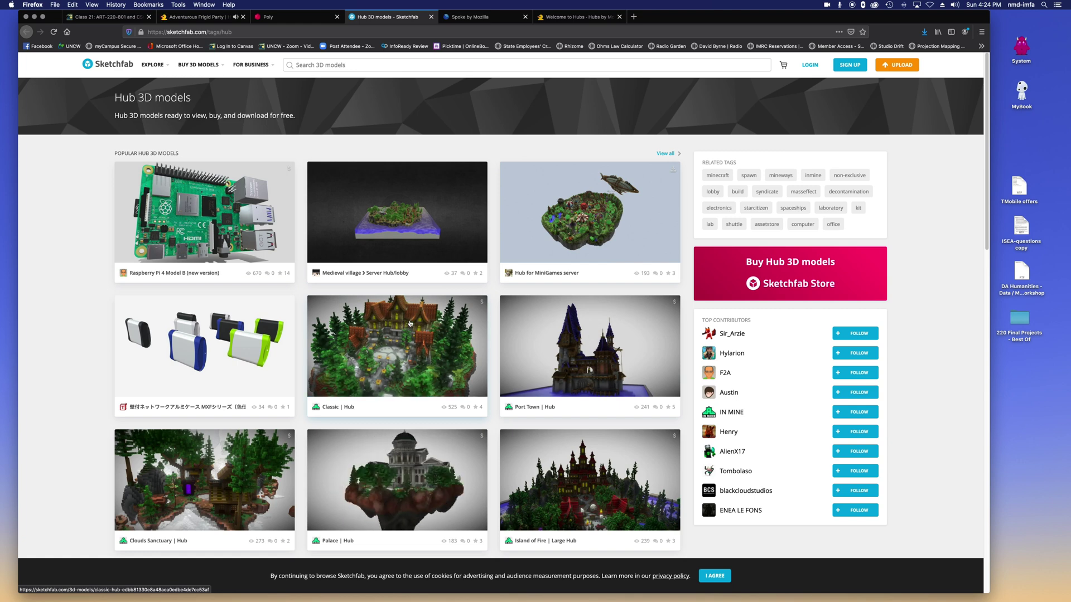
# Open the Classic | Hub model on Sketchfab, rotate it to look around the houses and plaza, and close its page
pyautogui.click(370, 377)
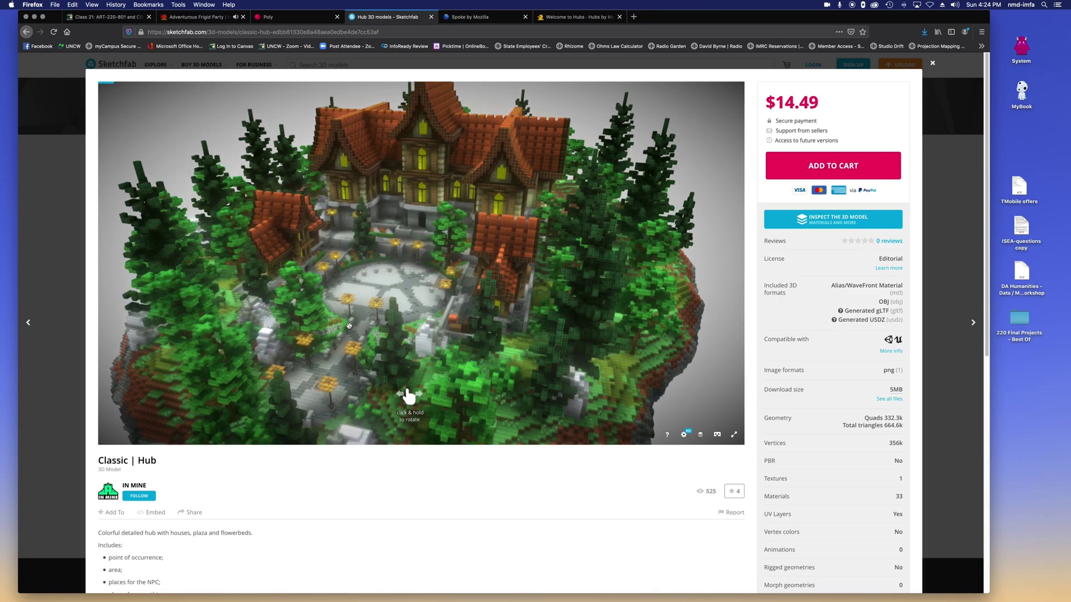
pyautogui.moveTo(436, 315); pyautogui.dragTo(375, 328)
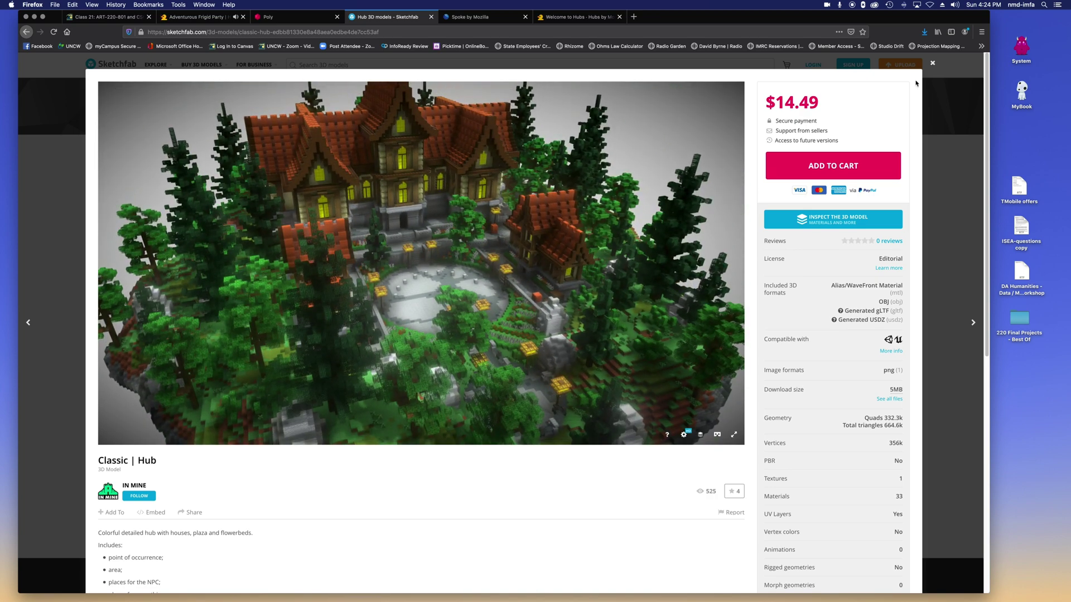
pyautogui.click(933, 65)
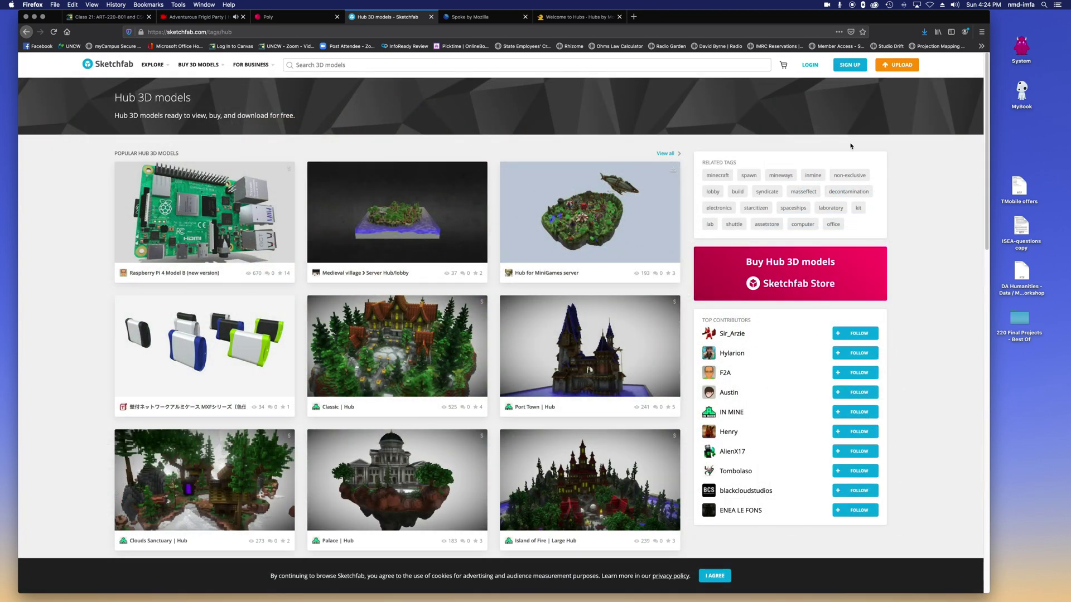
# Browse further through the Hub 3D models, view the downloadable Truck XYZ model, and return to the list
pyautogui.scroll(-3, 421, 374)
pyautogui.scroll(-8, 418, 363)
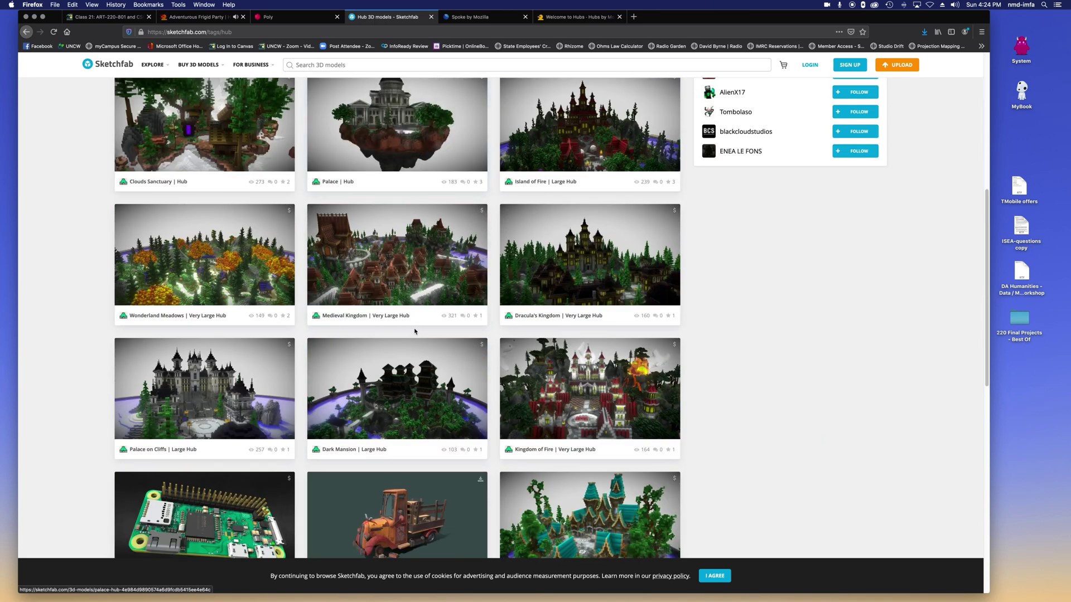
pyautogui.click(402, 310)
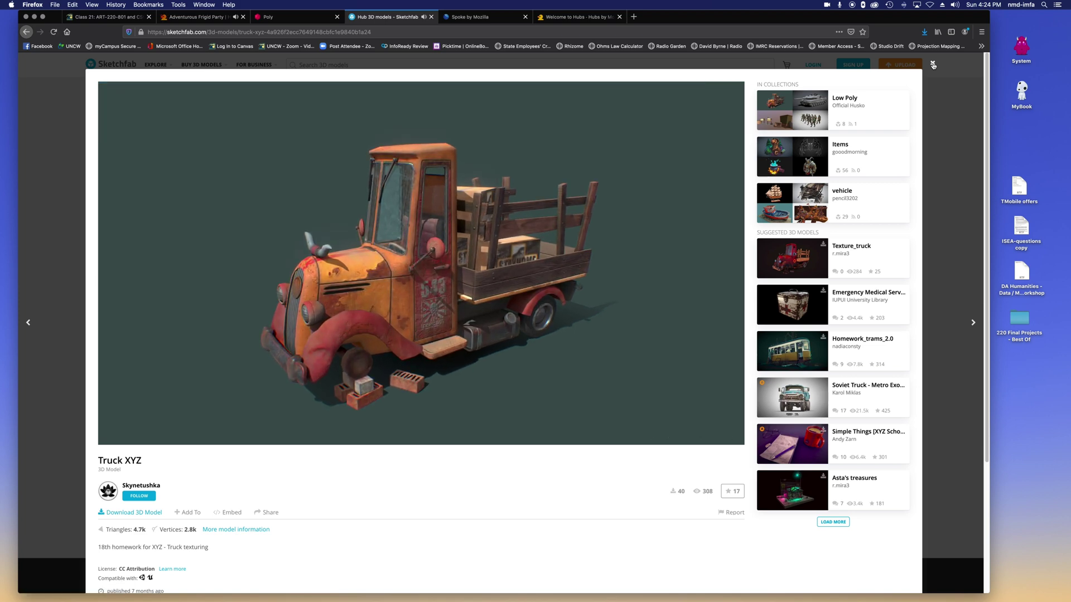
pyautogui.click(933, 65)
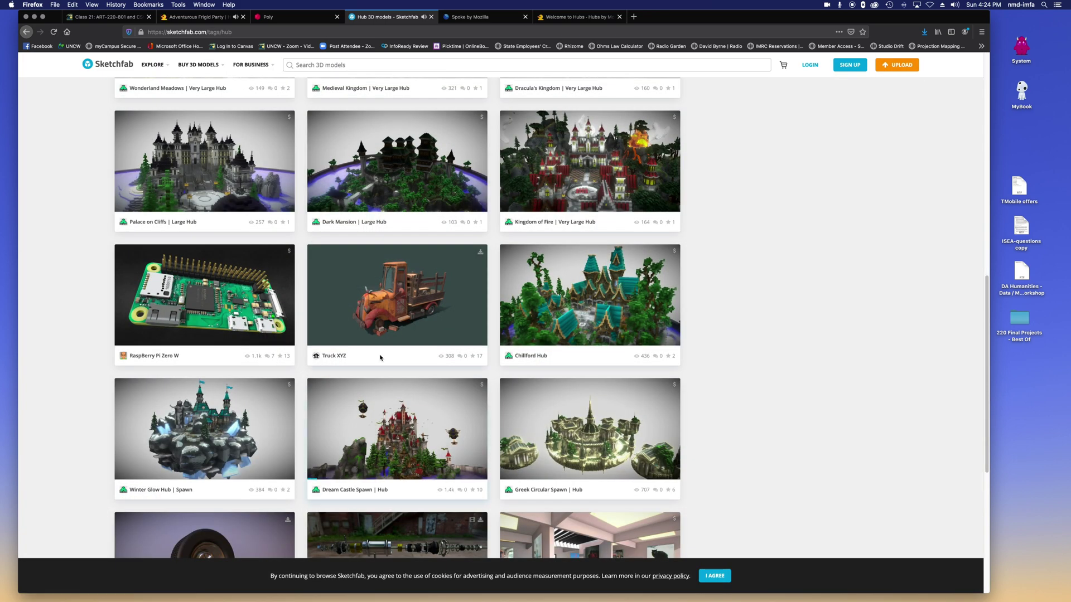
# Return to the Hubs room, turn toward the aquarium, and add the Rhinoad from the featured Sketchfab models
pyautogui.click(199, 18)
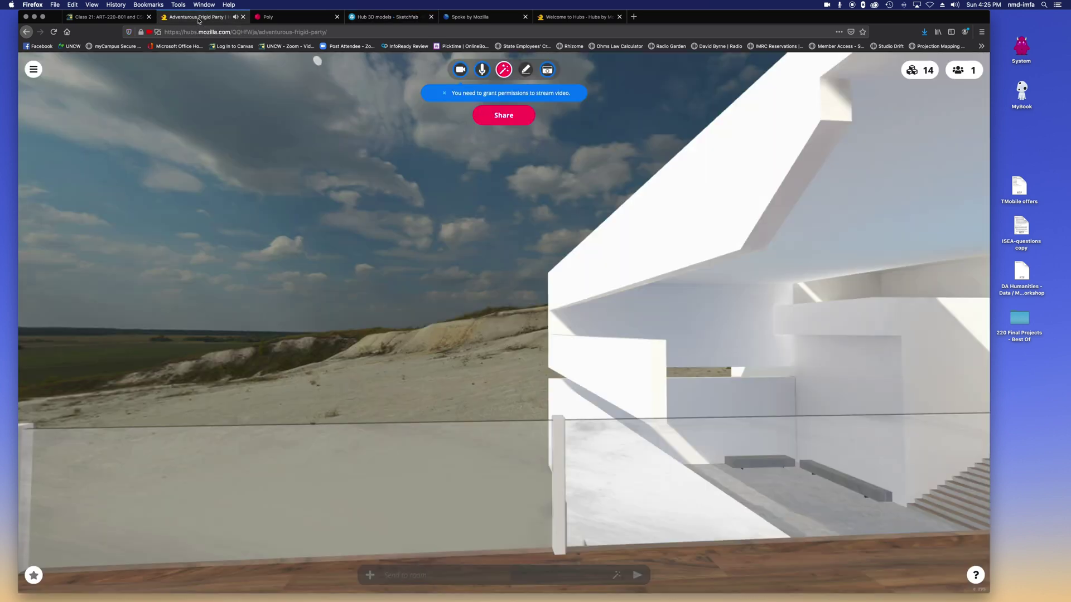
pyautogui.moveTo(385, 396); pyautogui.dragTo(636, 446)
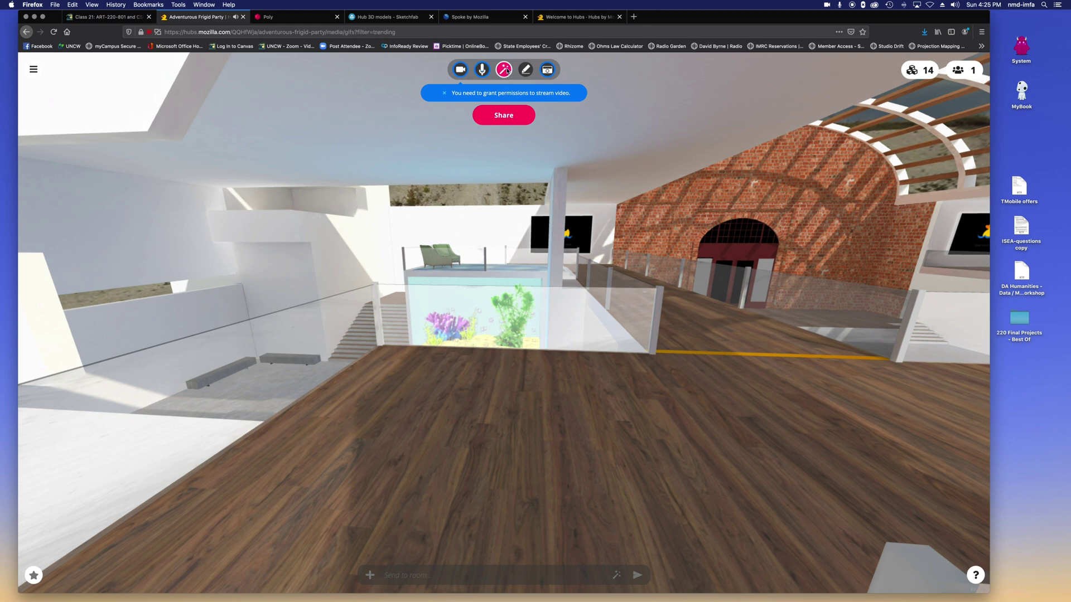
pyautogui.click(506, 69)
pyautogui.click(196, 112)
pyautogui.click(248, 115)
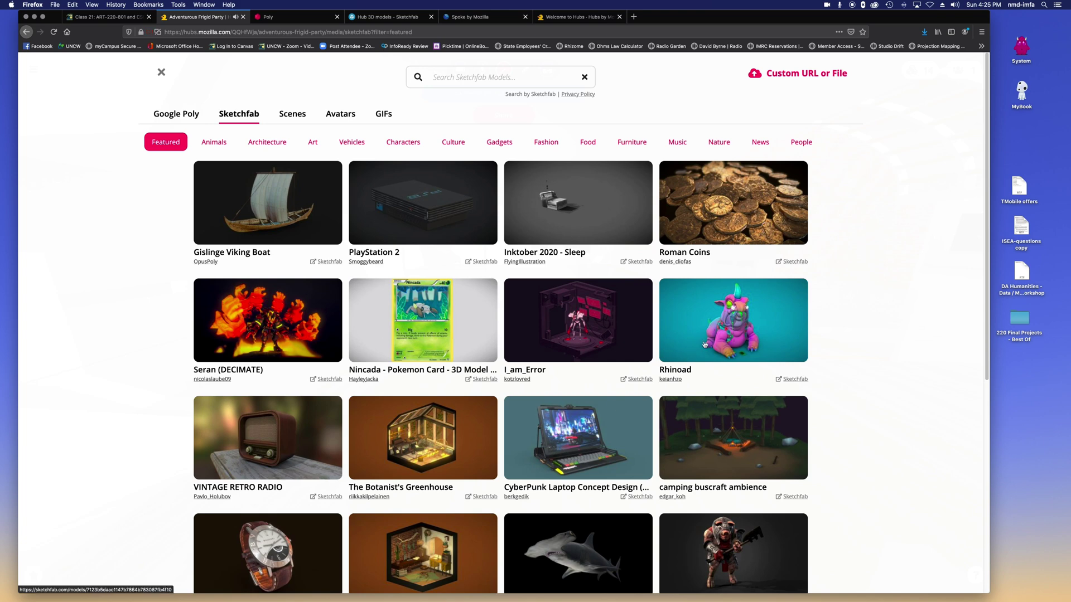
pyautogui.click(704, 344)
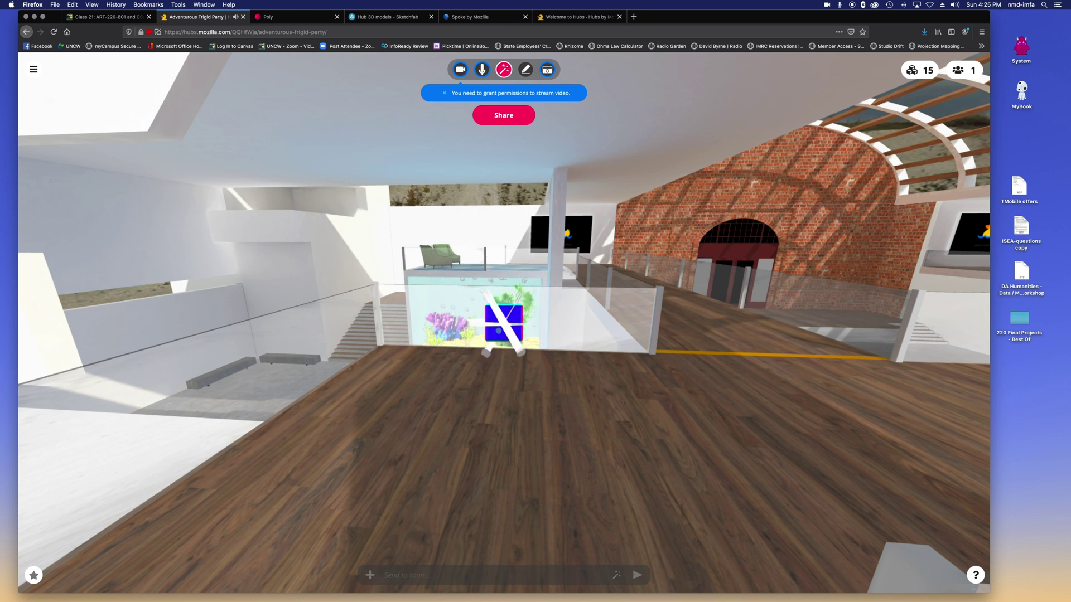
# Turn around with the Rhinoad and place it over the open walkway beside the outer glass railing
pyautogui.moveTo(523, 347); pyautogui.dragTo(455, 417)
pyautogui.moveTo(625, 451); pyautogui.dragTo(527, 471)
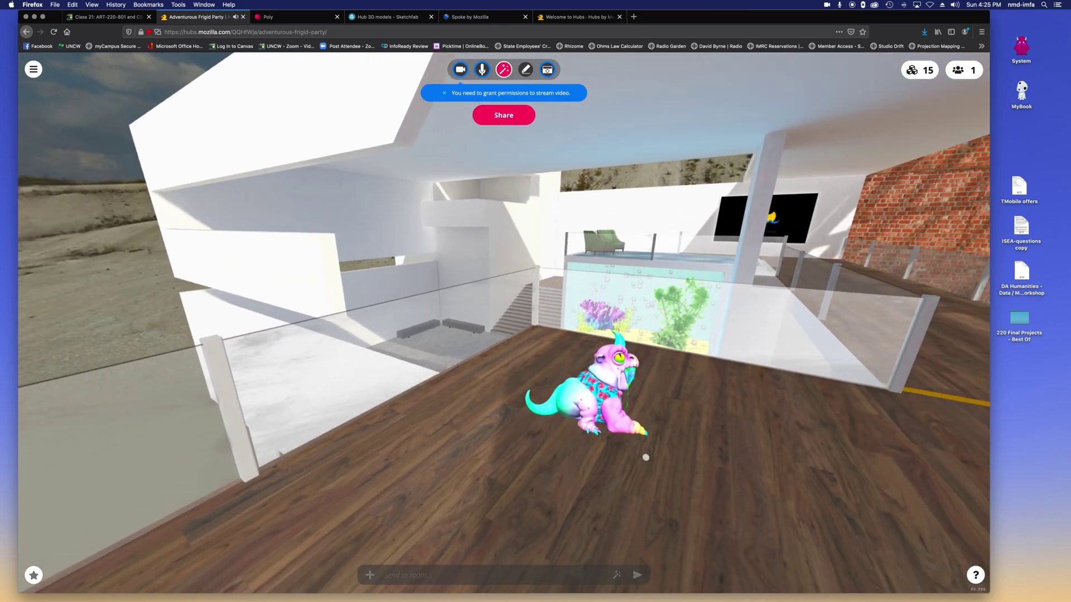
pyautogui.moveTo(685, 461)
pyautogui.mouseDown()
pyautogui.moveTo(694, 450)
pyautogui.moveTo(641, 468)
pyautogui.moveTo(512, 464)
pyautogui.moveTo(562, 481)
pyautogui.moveTo(691, 474)
pyautogui.mouseUp()
pyautogui.moveTo(366, 452); pyautogui.dragTo(316, 411)
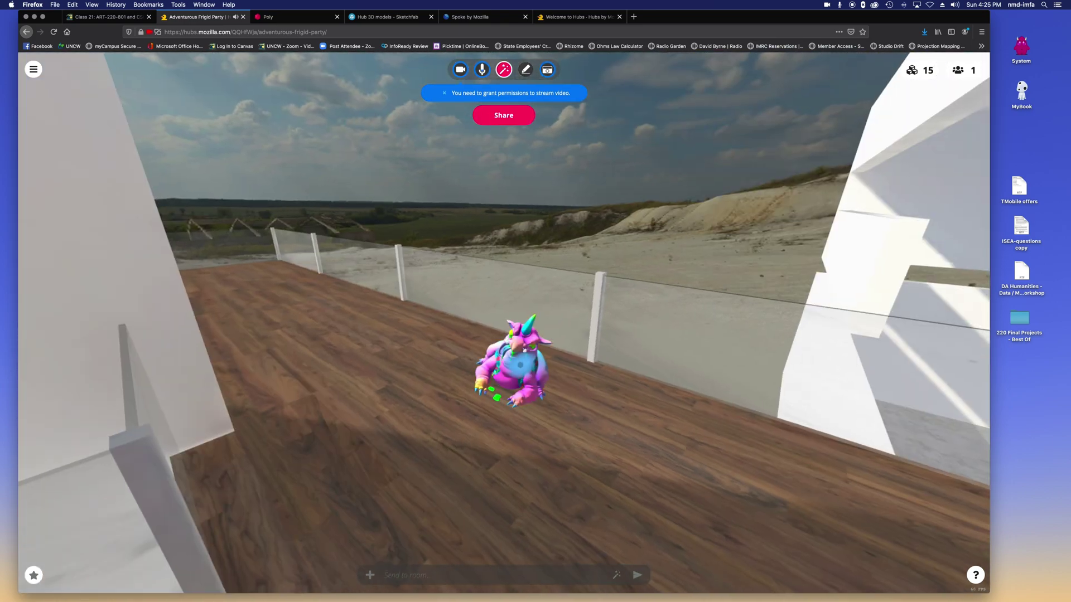
# Enlarge the Rhinoad and rotate it using its object controls
pyautogui.press('space')
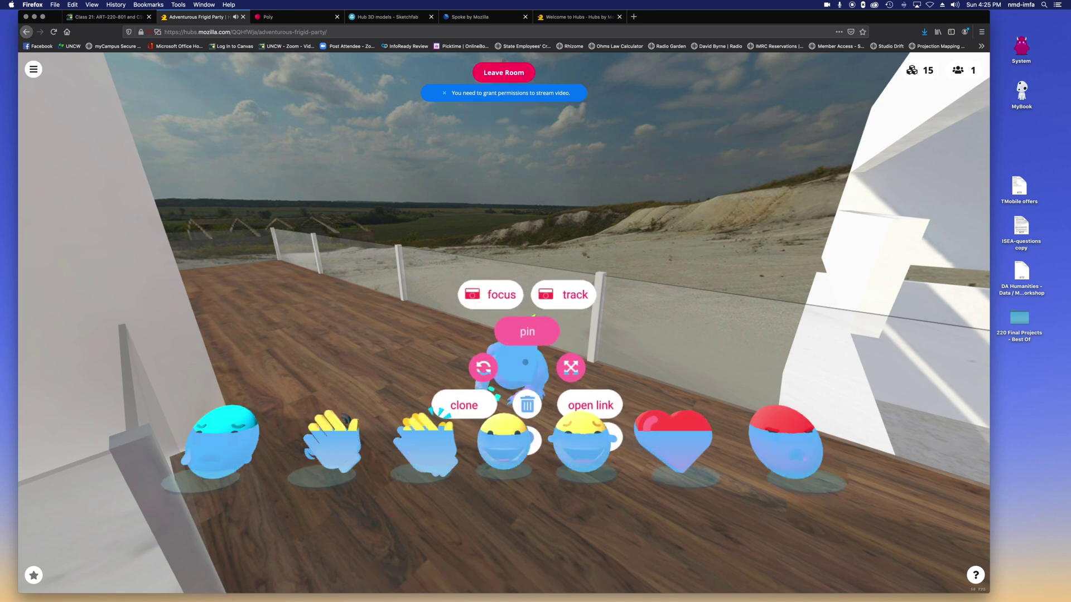
pyautogui.press('space')
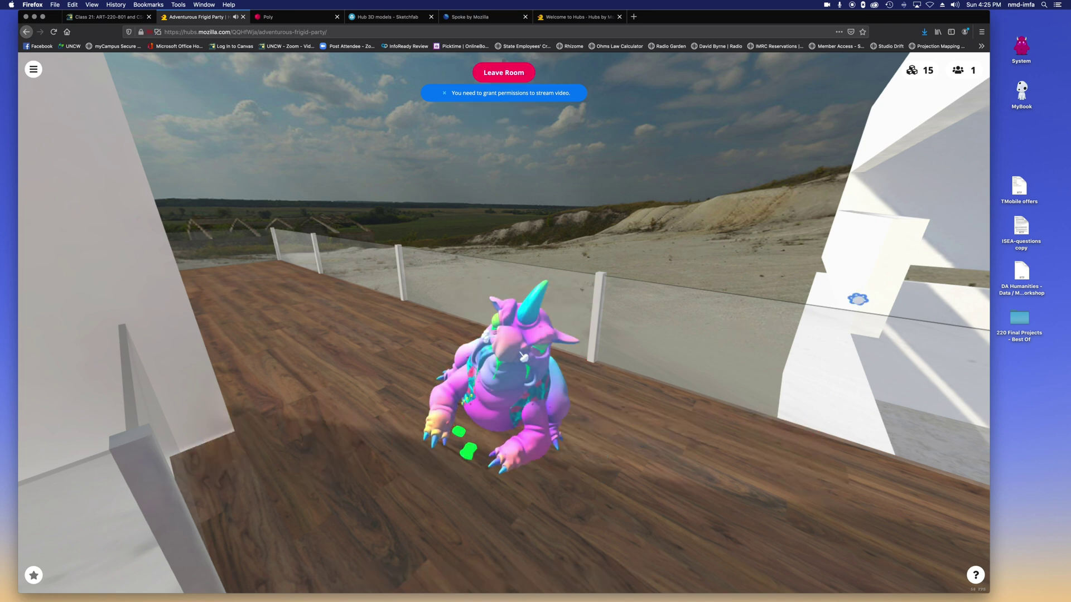
pyautogui.press('space')
pyautogui.press('space')
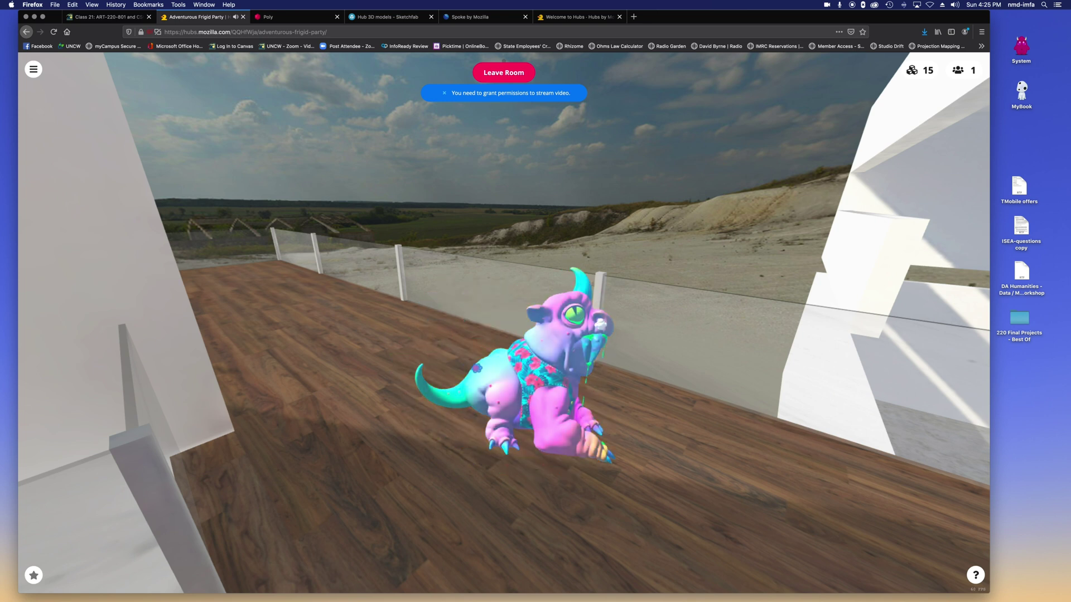
pyautogui.press('space')
# Move closer to the Rhinoad and switch off its floating state so that it drops onto the wooden floor
pyautogui.press('w')
pyautogui.moveTo(671, 502); pyautogui.dragTo(602, 492)
pyautogui.press('d')
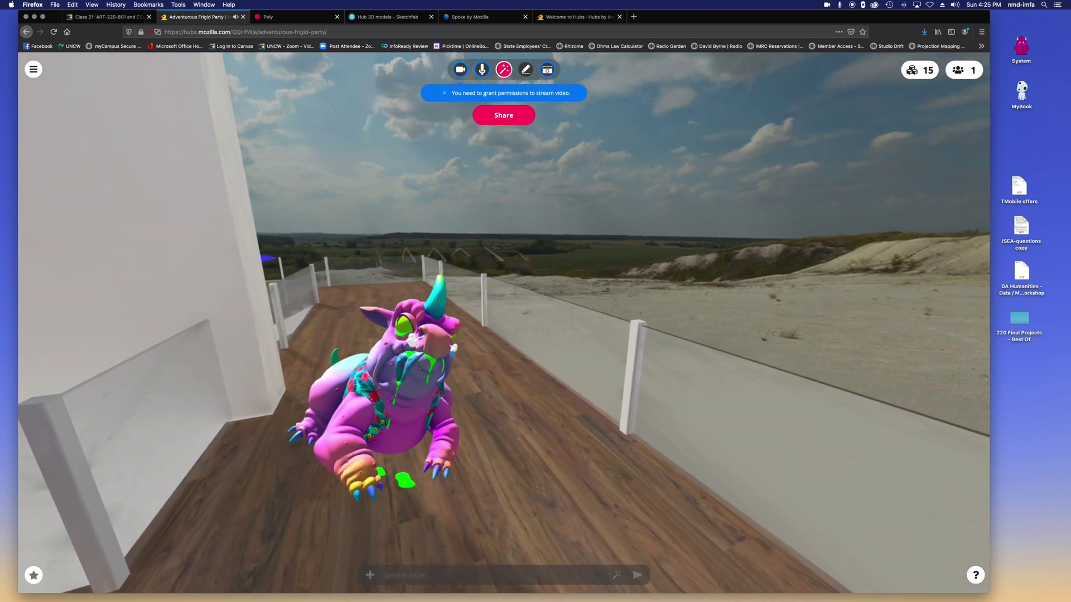
pyautogui.press('space')
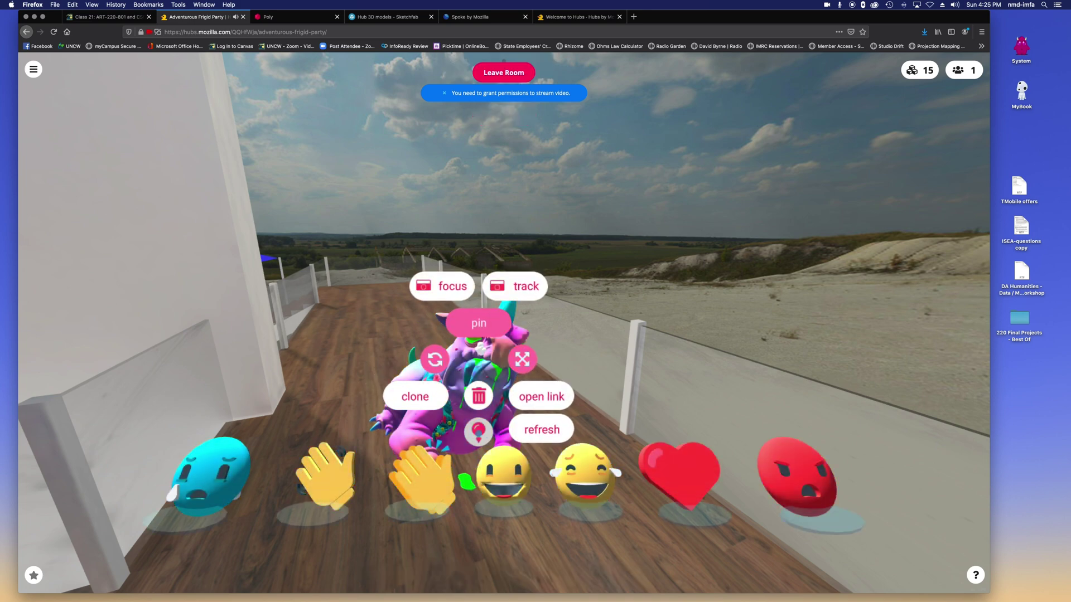
pyautogui.click(478, 434)
pyautogui.press('space')
pyautogui.moveTo(478, 484); pyautogui.dragTo(488, 530)
pyautogui.press('space')
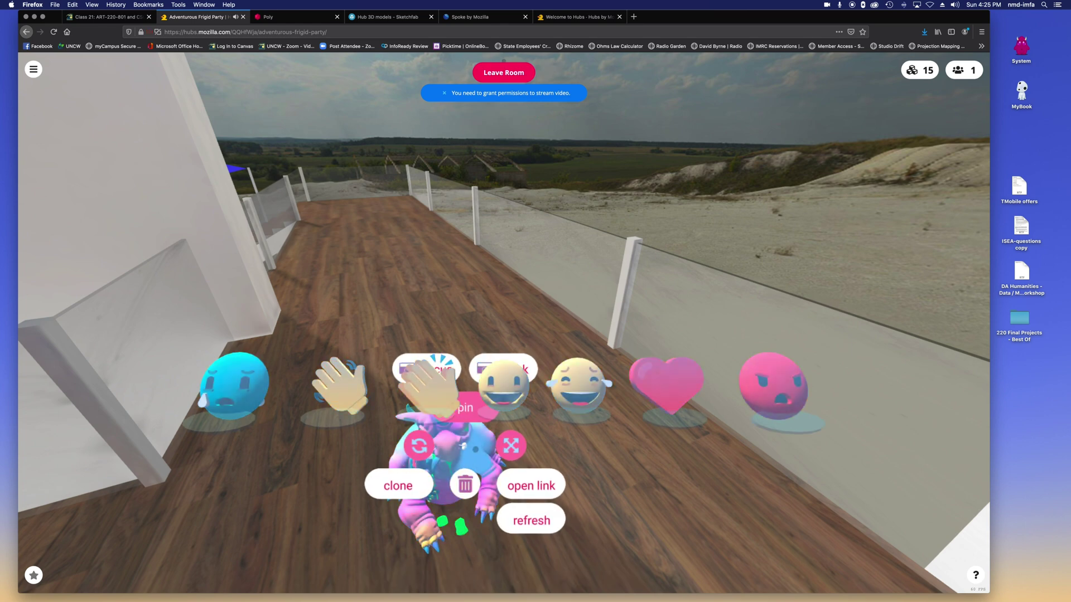
pyautogui.press('space')
pyautogui.press('space')
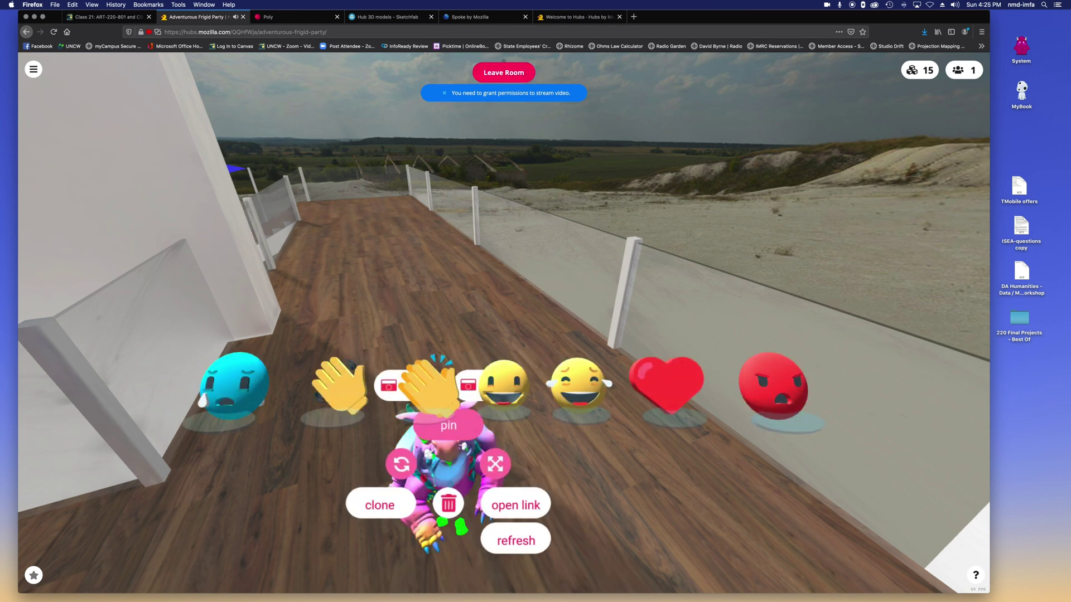
pyautogui.press('space')
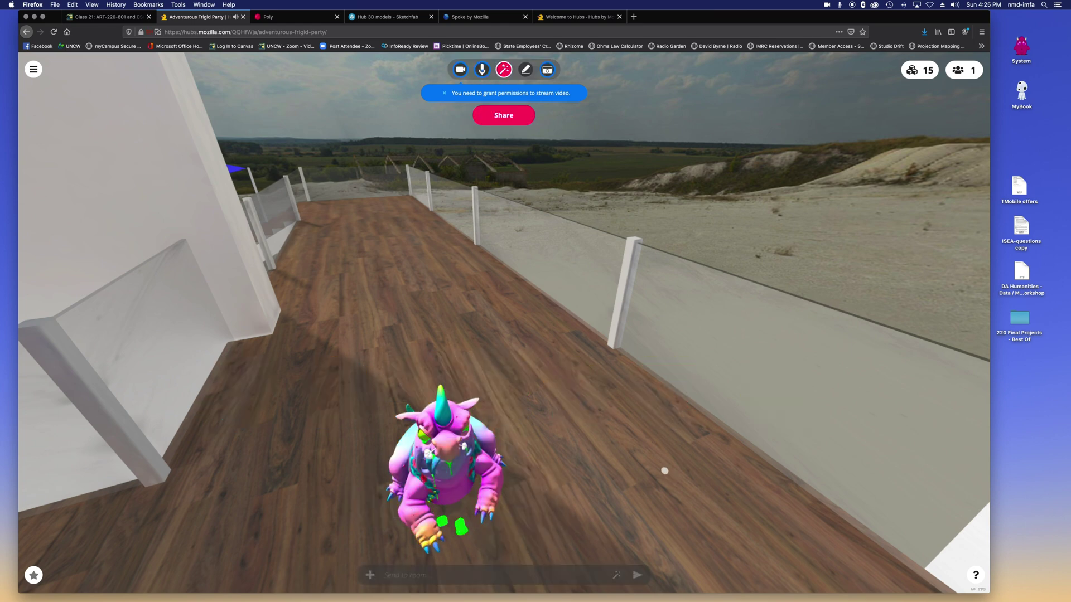
# Pick up the Rhinoad and toss it repeatedly along the walkway, turning the view to follow it
pyautogui.moveTo(626, 482); pyautogui.dragTo(505, 520)
pyautogui.moveTo(549, 454); pyautogui.dragTo(581, 246)
pyautogui.moveTo(574, 351); pyautogui.dragTo(568, 210)
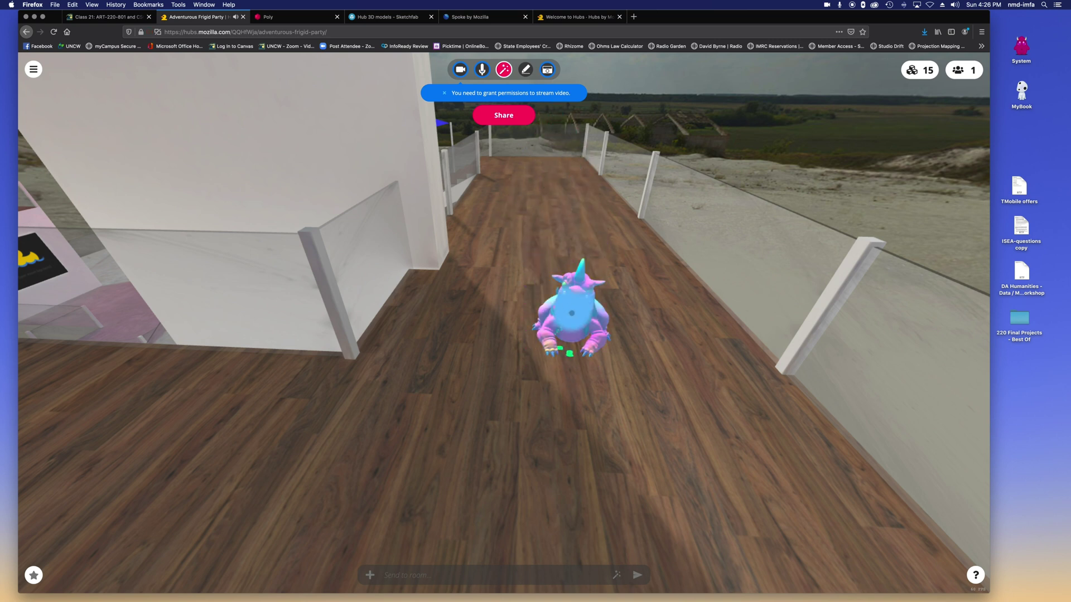
pyautogui.moveTo(572, 313); pyautogui.dragTo(576, 160)
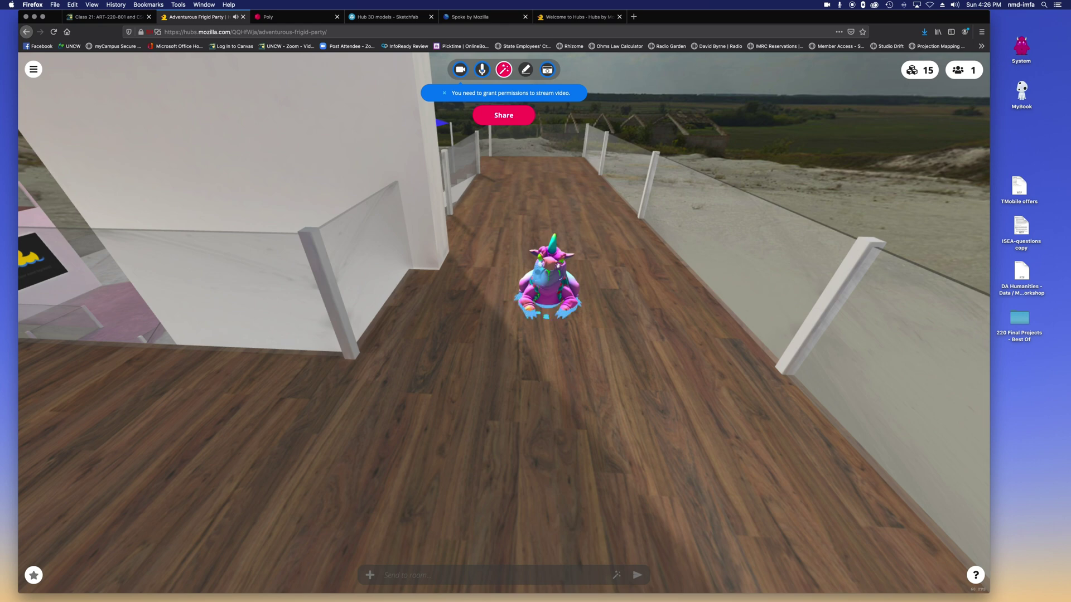
pyautogui.moveTo(539, 272); pyautogui.dragTo(230, 461)
pyautogui.moveTo(578, 357); pyautogui.dragTo(583, 158)
pyautogui.moveTo(623, 305); pyautogui.dragTo(613, 269)
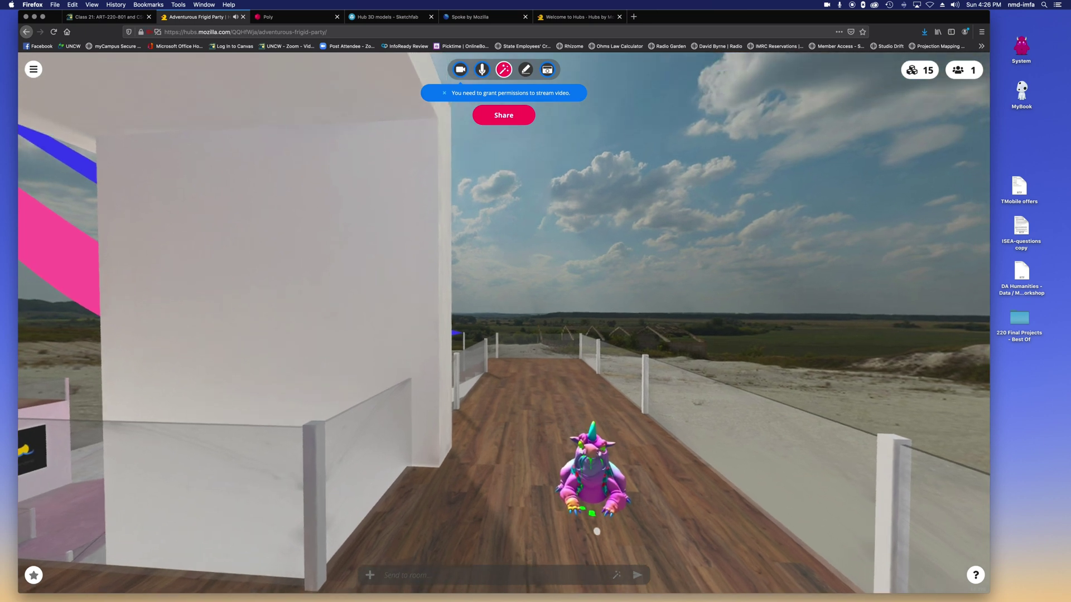
pyautogui.moveTo(593, 496); pyautogui.dragTo(556, 303)
# Scale the Rhinoad up again with its object controls
pyautogui.press('space')
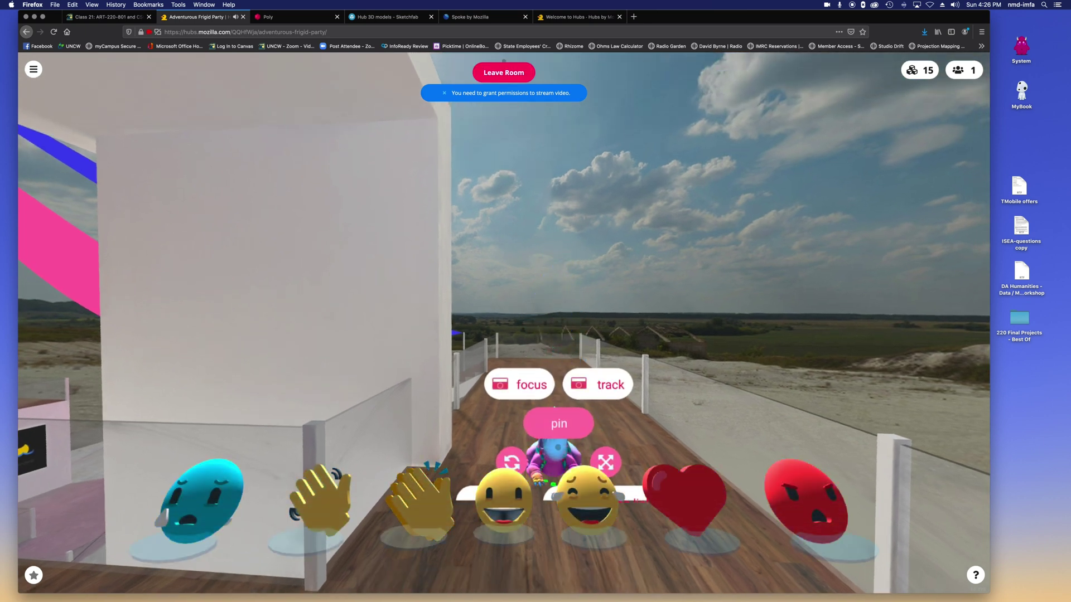
pyautogui.moveTo(612, 466); pyautogui.dragTo(897, 406)
pyautogui.press('space')
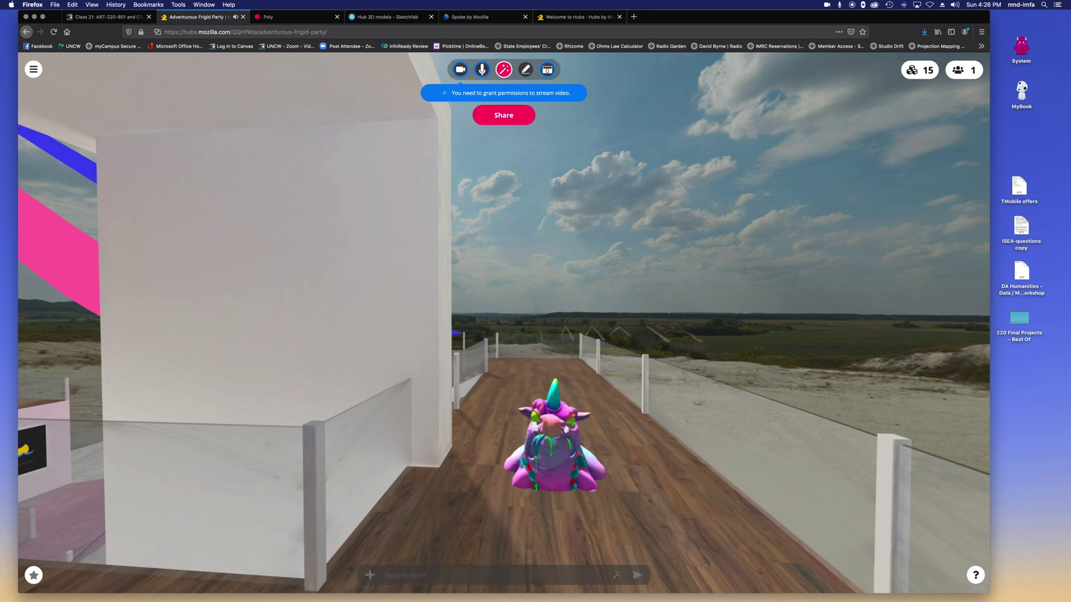
# Move the enlarged Rhinoad toward the outer railing and delete it from the room
pyautogui.moveTo(548, 433); pyautogui.dragTo(562, 355)
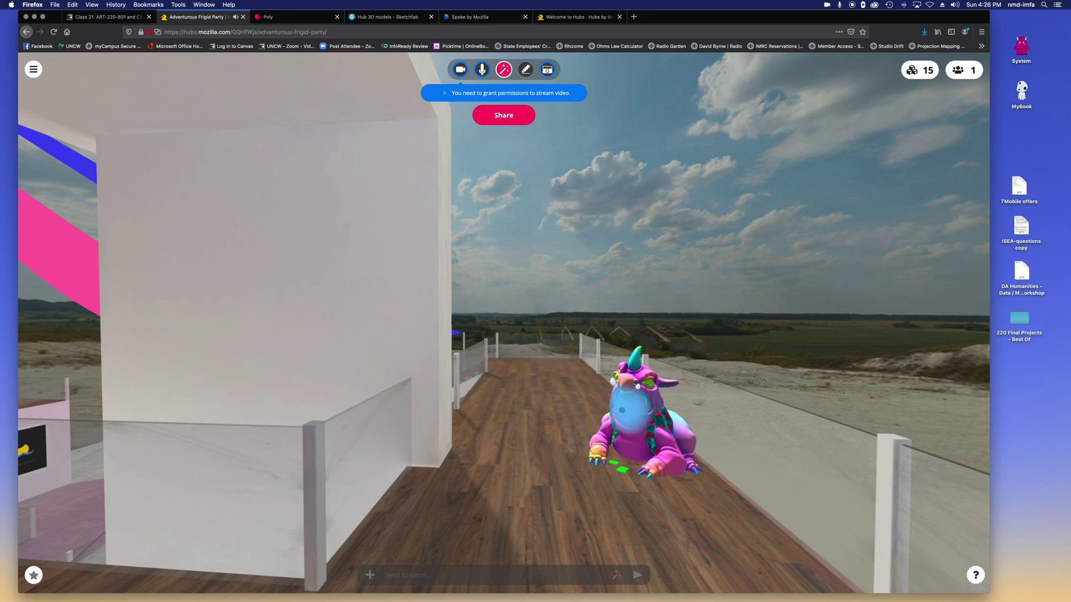
pyautogui.press('space')
pyautogui.click(616, 444)
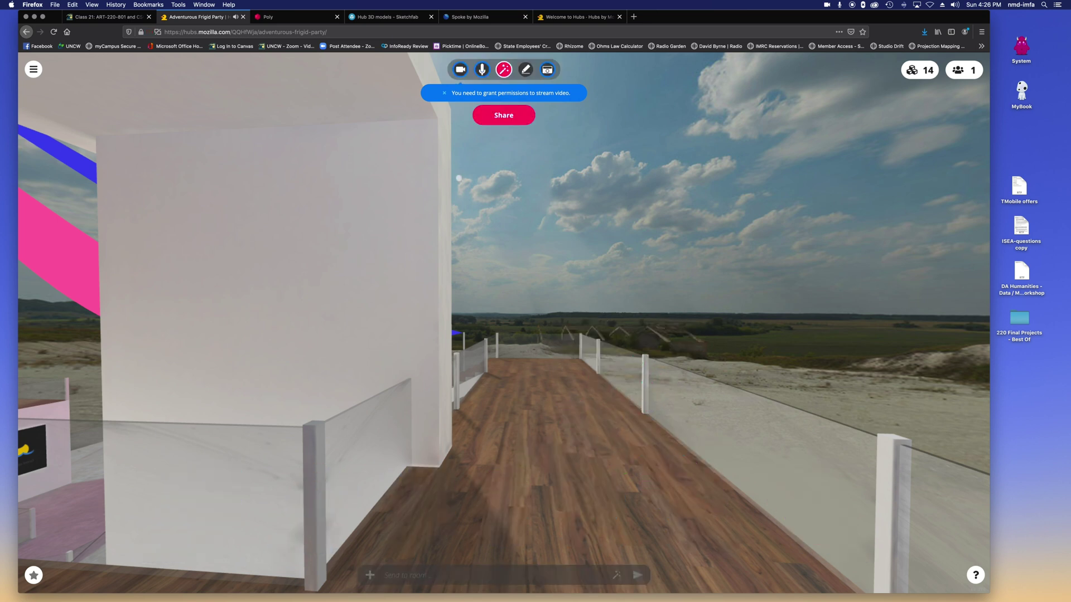
# Walk the avatar to the far end of the upper walkway and look down toward the tree
pyautogui.press('w')
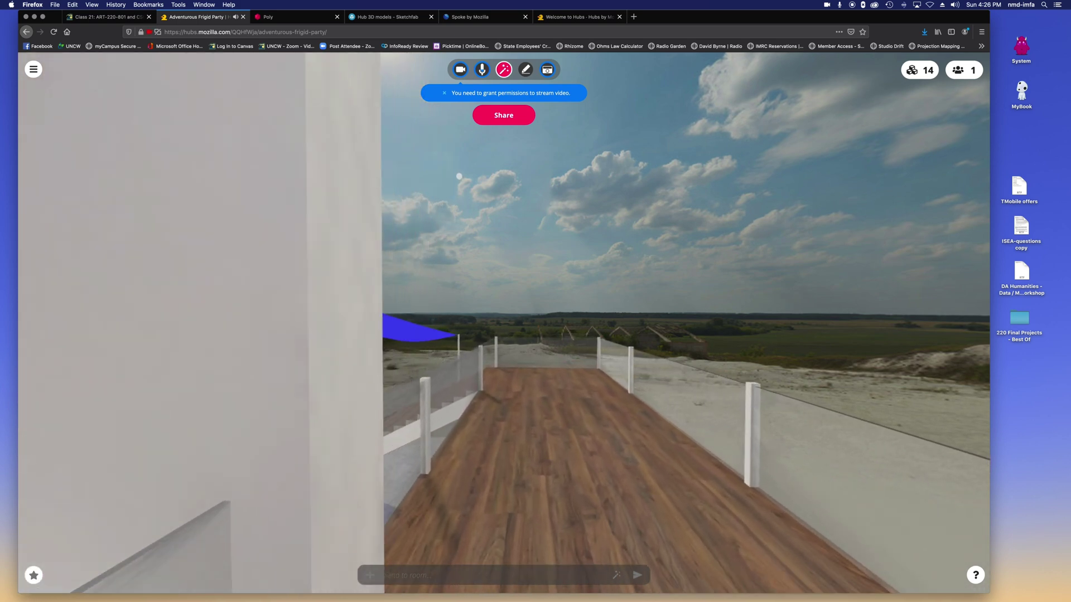
pyautogui.press('w')
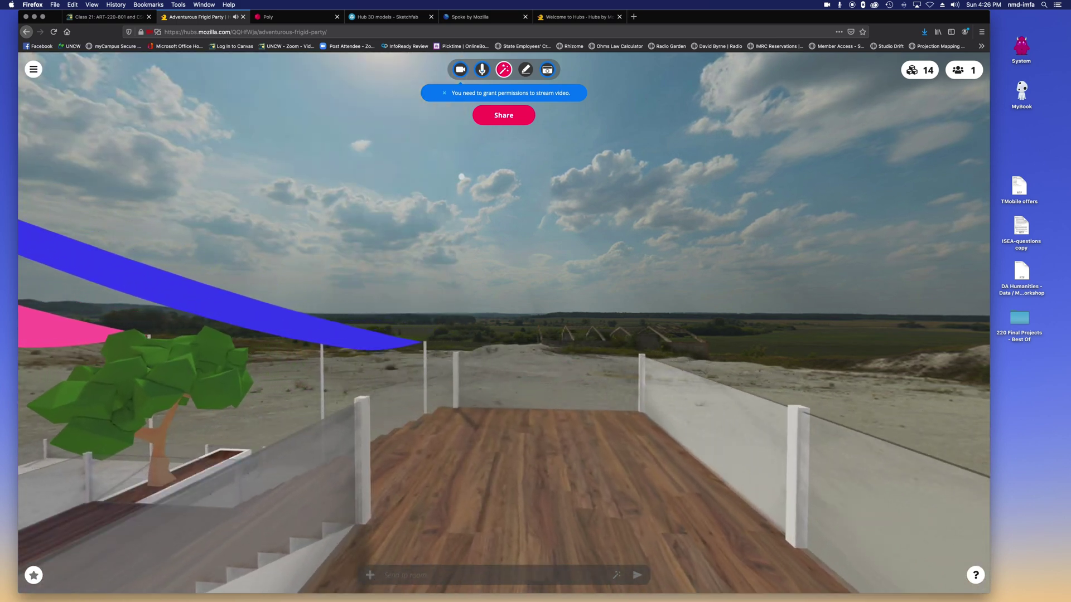
pyautogui.press('w')
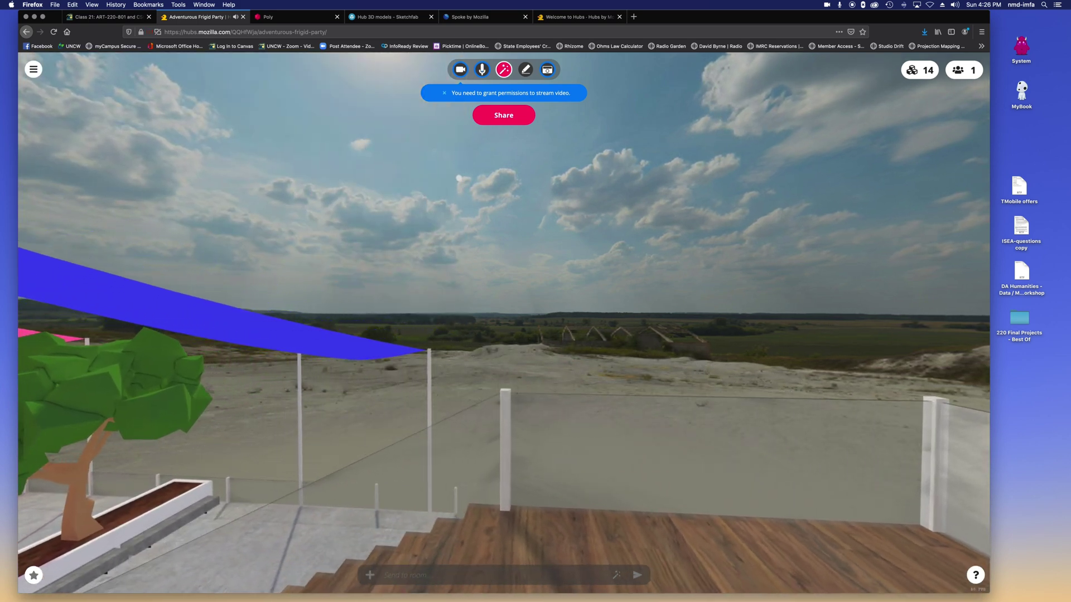
pyautogui.moveTo(167, 532)
pyautogui.mouseDown()
pyautogui.moveTo(179, 502)
pyautogui.moveTo(215, 487)
pyautogui.moveTo(139, 534)
pyautogui.moveTo(164, 517)
pyautogui.mouseUp()
# Jump to the seating spot at the end of the planter beside the tree and turn toward the building
pyautogui.press('space')
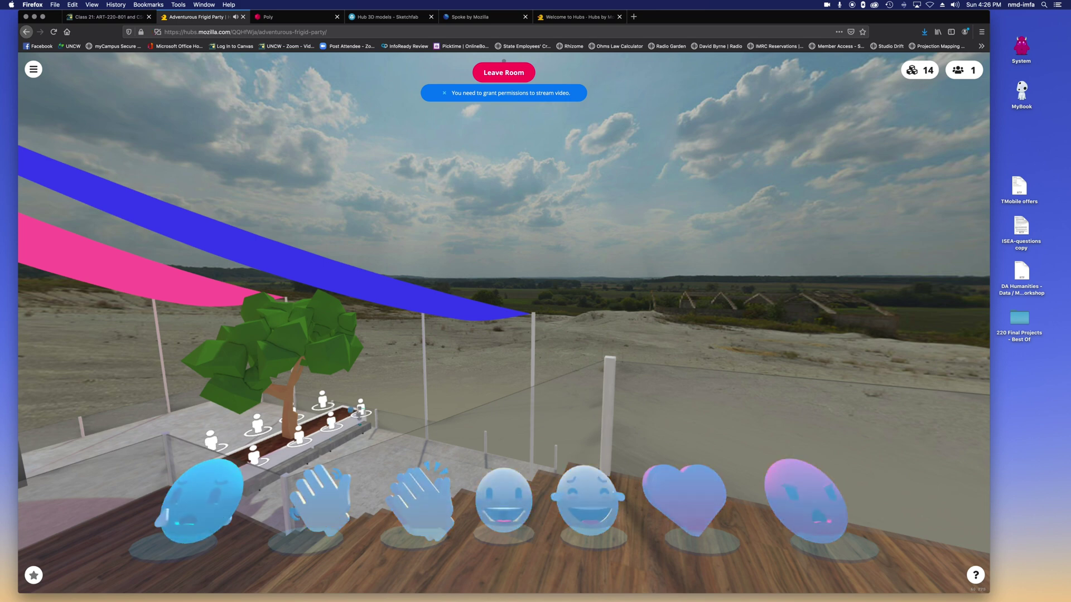
pyautogui.click(361, 409)
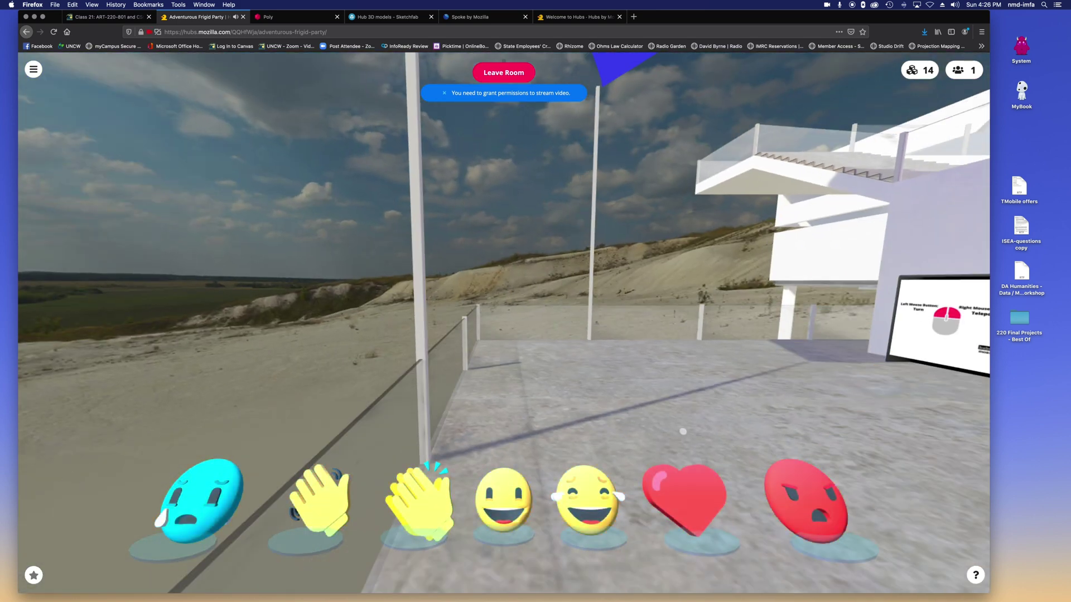
pyautogui.press('space')
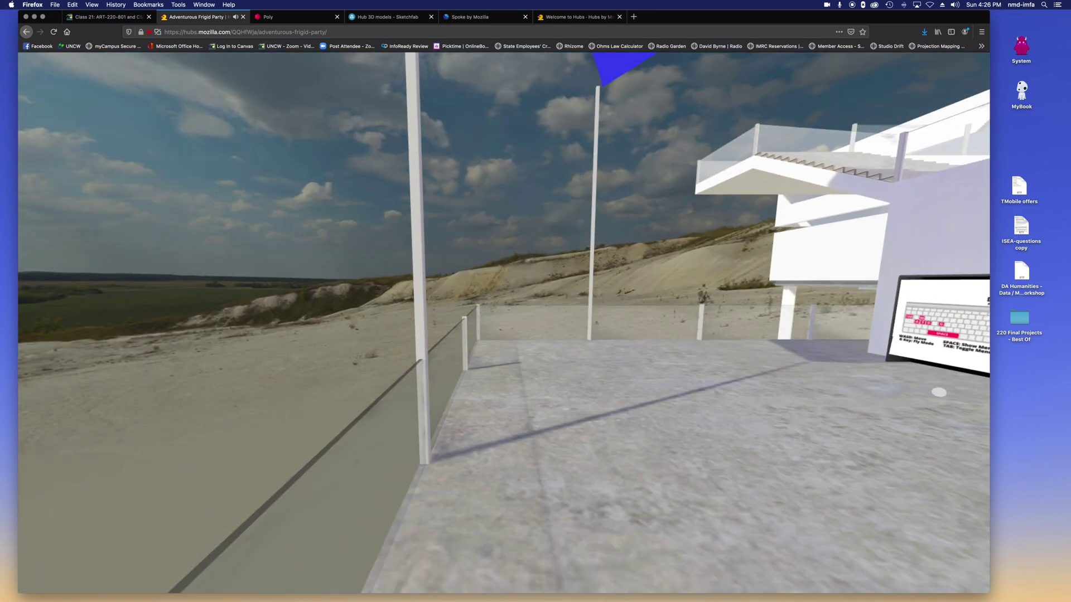
pyautogui.moveTo(938, 390); pyautogui.dragTo(776, 343)
# Open YouTube in a new browser tab and search for "rickroll"
pyautogui.hotkey('ctrl', 't')
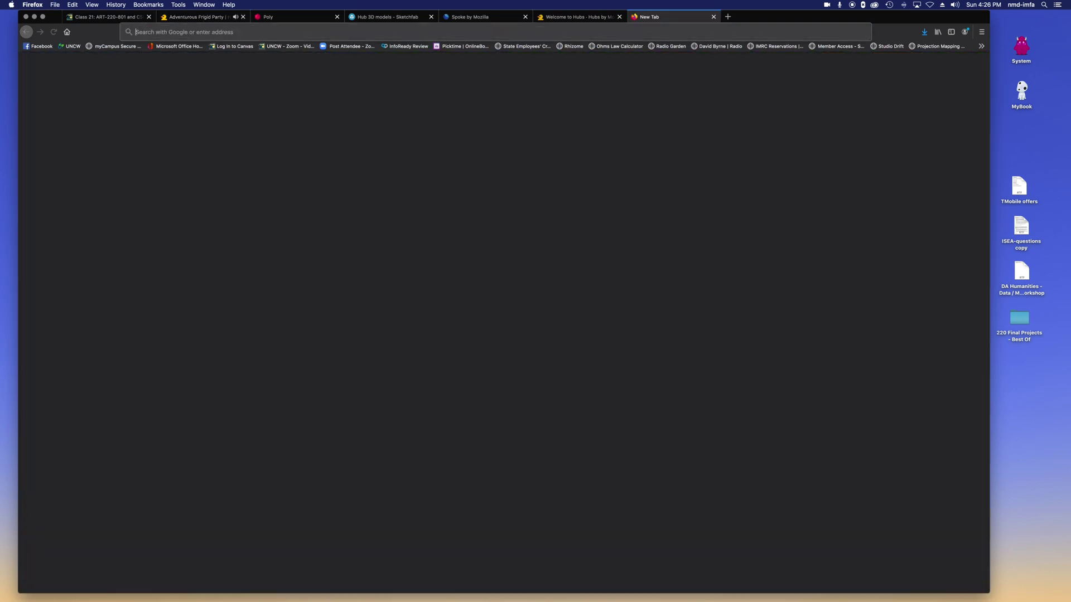
pyautogui.write('youtube.com')
pyautogui.press('Return')
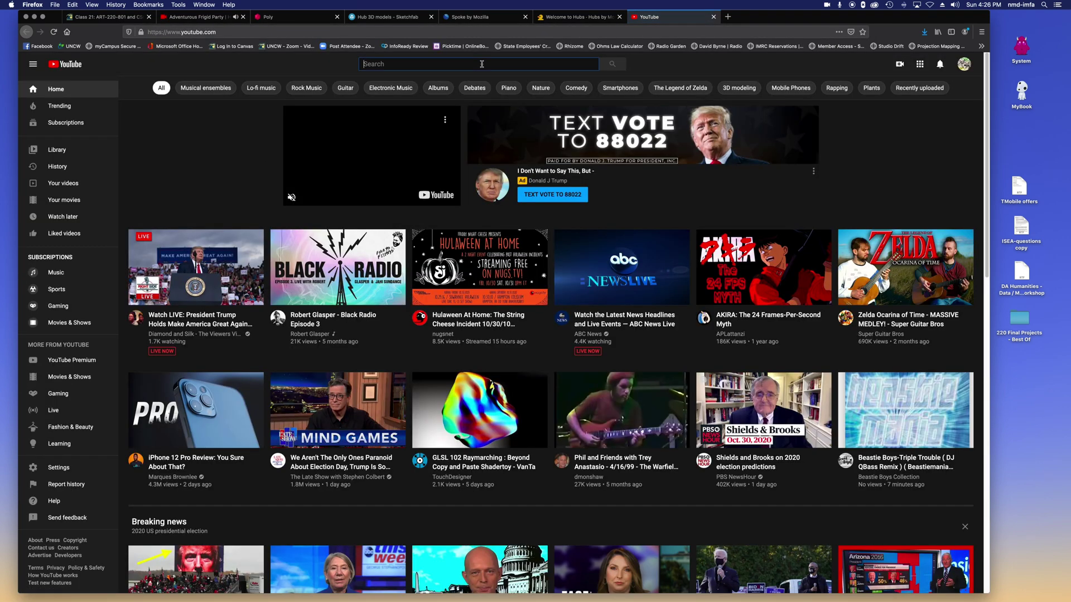
pyautogui.click(482, 65)
pyautogui.write('rickroll')
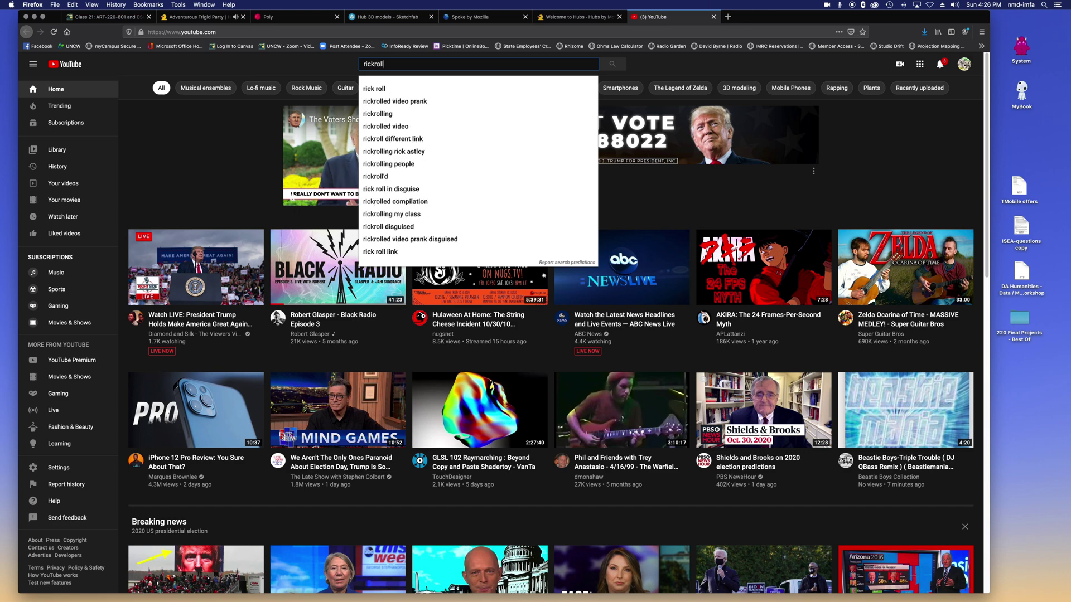
pyautogui.press('Return')
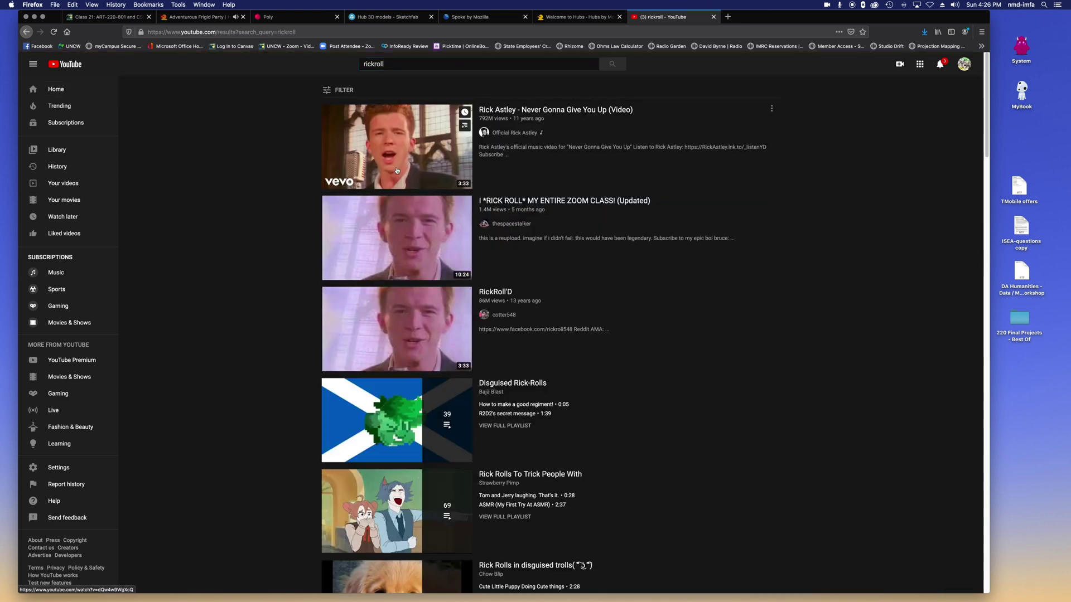
# Copy the address of "Rick Astley - Never Gonna Give You Up (Video)" and add the video to the Hubs room
pyautogui.click(396, 167)
pyautogui.click(258, 31)
pyautogui.hotkey('ctrl', 'w')
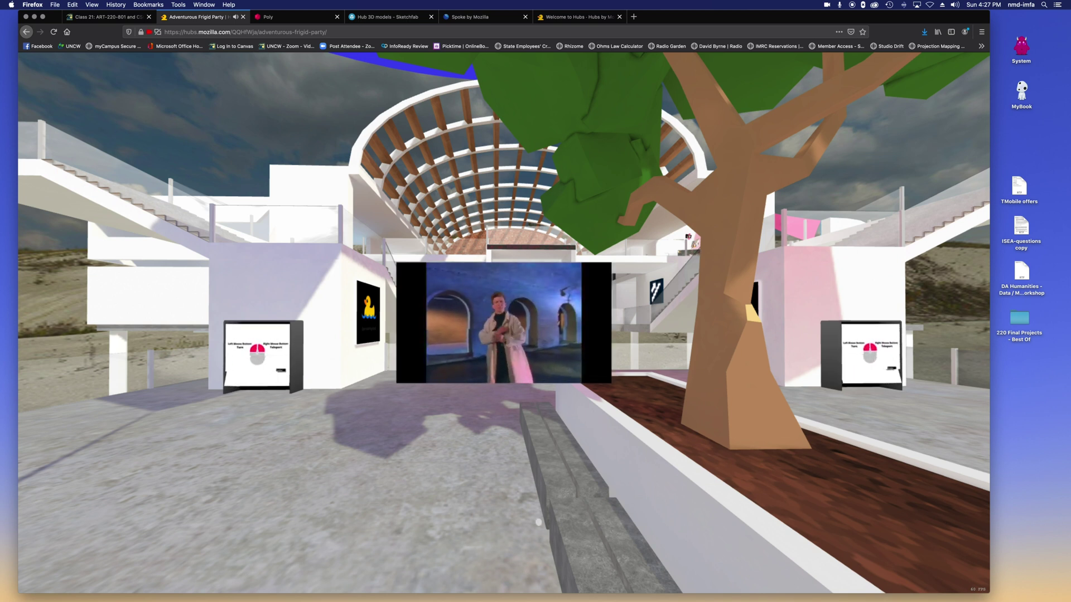
# Raise the system volume and turn the avatar away from the playing video to demonstrate its spatial sound
pyautogui.press('XF86AudioRaiseVolume')
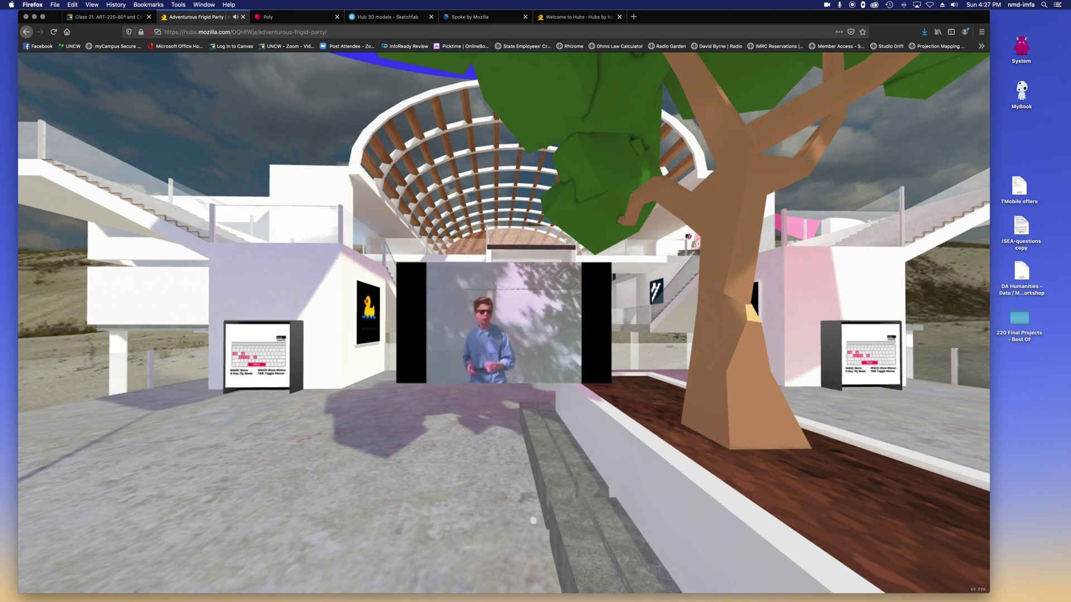
pyautogui.moveTo(311, 446); pyautogui.dragTo(148, 427)
pyautogui.press('XF86AudioRaiseVolume')
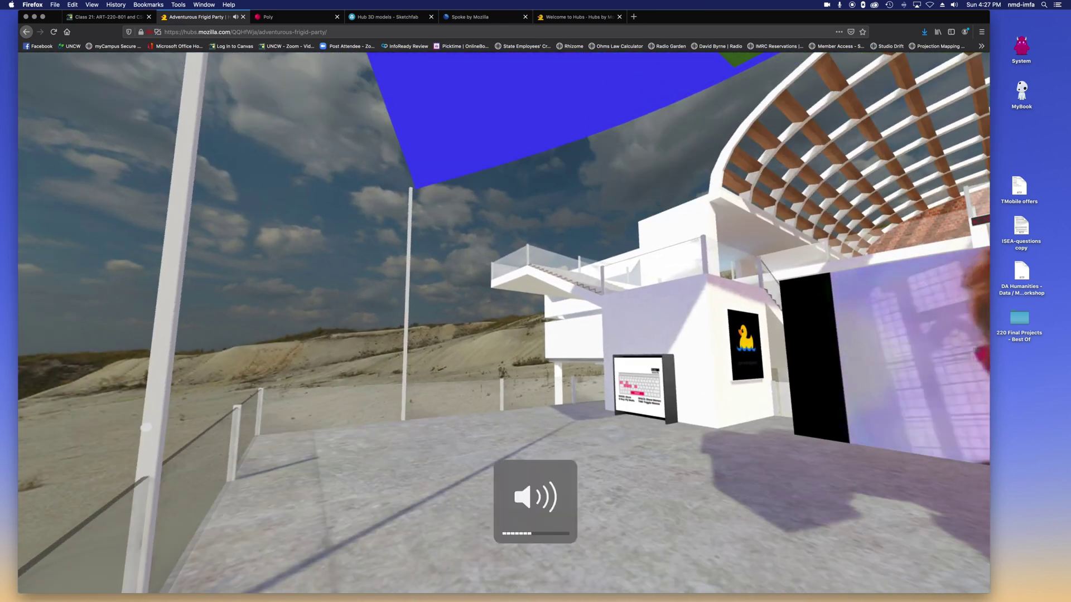